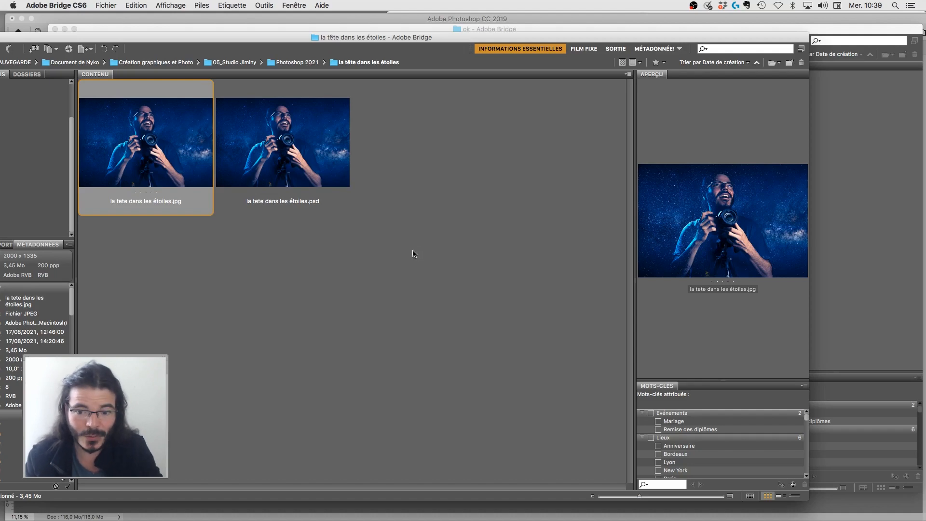
- Switch to Photoshop and open the raw portrait _DSC1060.NEF from Camera Raw with its existing settings
key(super+Tab)
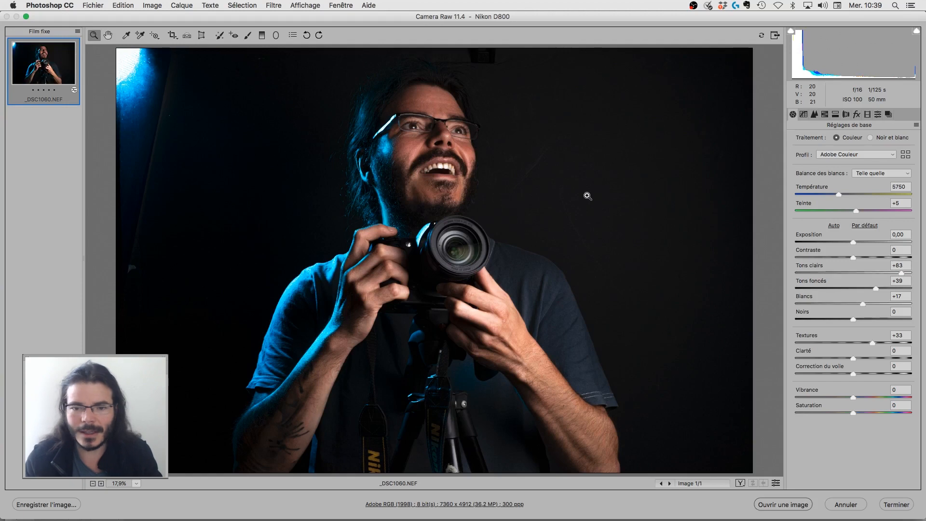
click(782, 507)
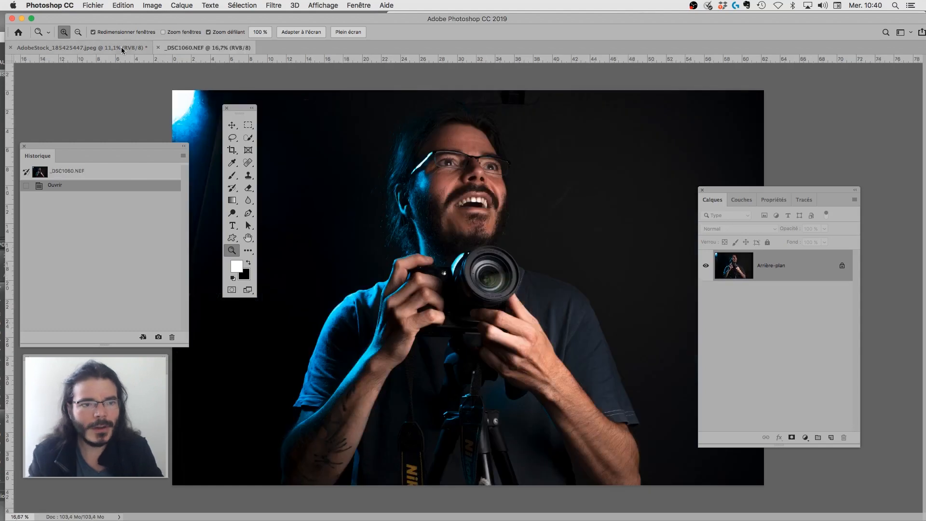
- Duplicate the Arrière-plan layer of AdobeStock_185425447.jpeg into the _DSC1060.NEF document
click(131, 49)
right_click(772, 263)
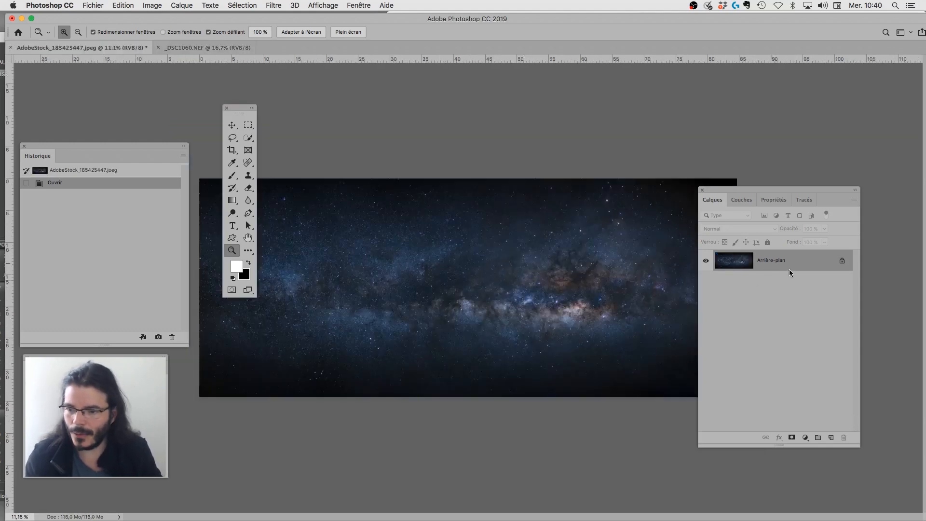
click(599, 268)
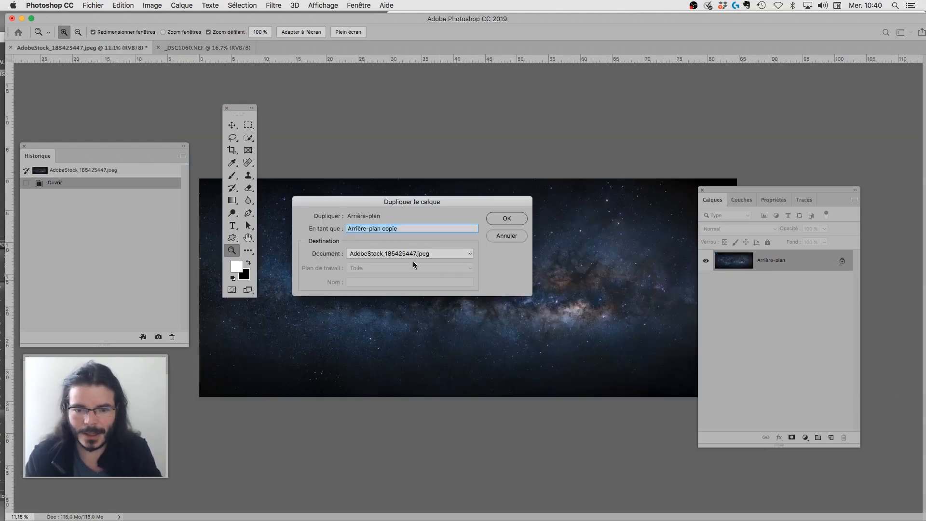
click(409, 251)
click(410, 260)
click(506, 218)
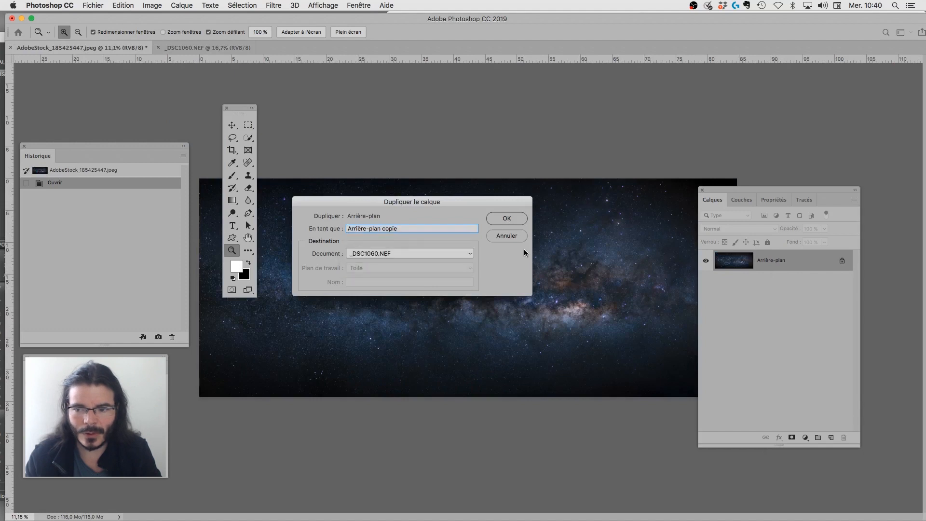
- Reposition the floating Calques and tool panels, and move the starry sky layer down in _DSC1060.NEF to centre it vertically
drag(777, 189, 808, 210)
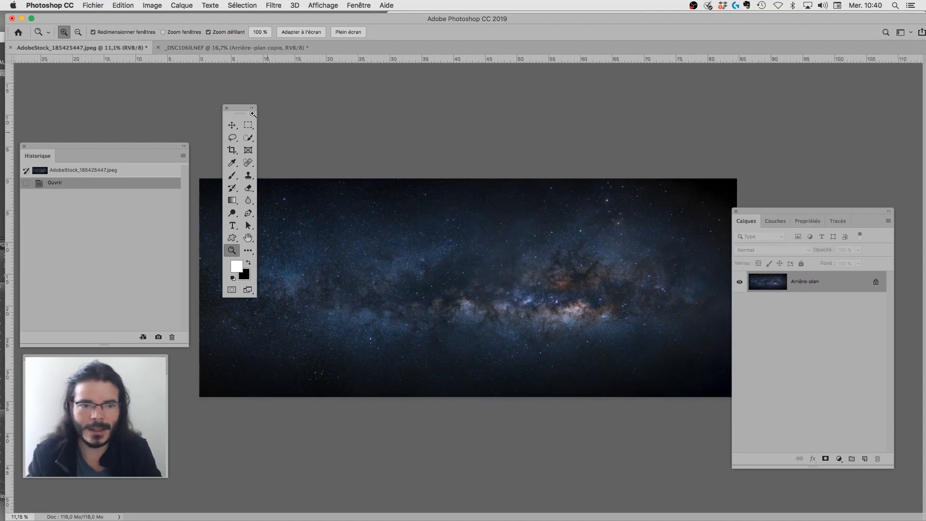
drag(242, 108, 218, 178)
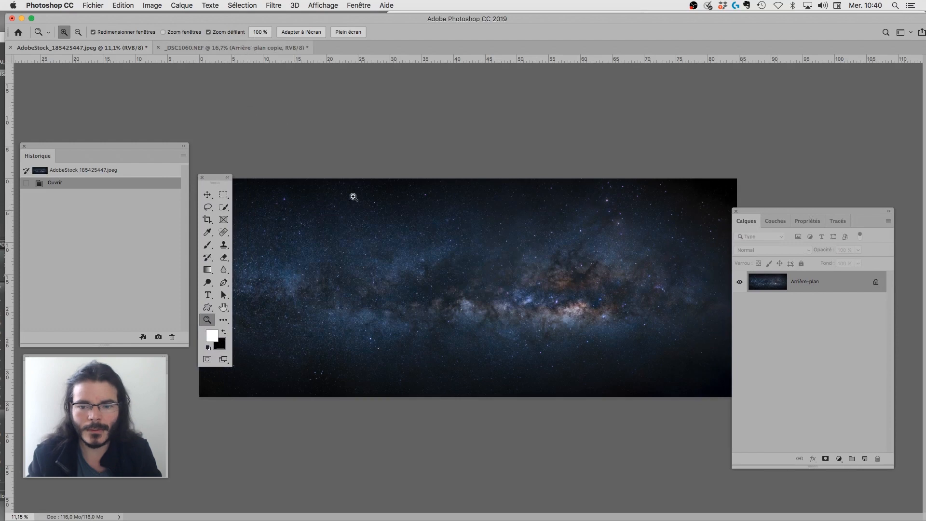
click(288, 49)
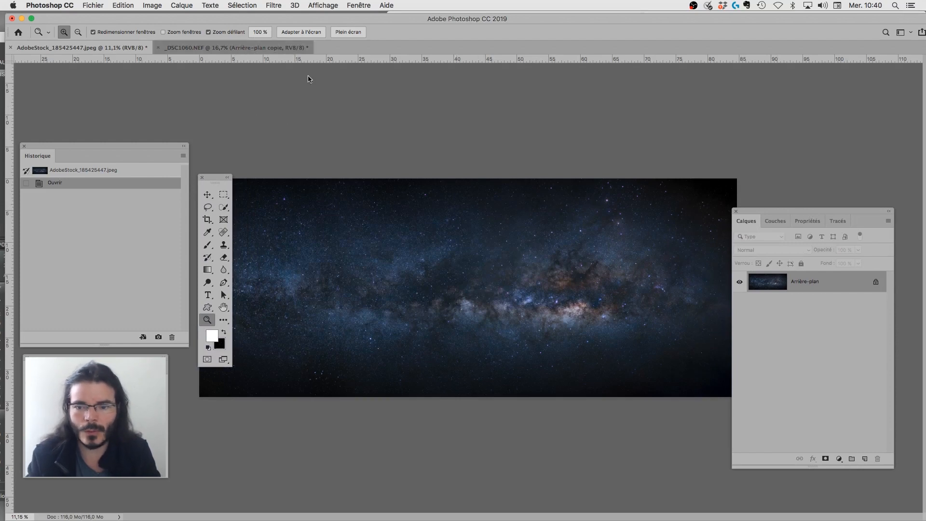
drag(486, 306, 415, 292)
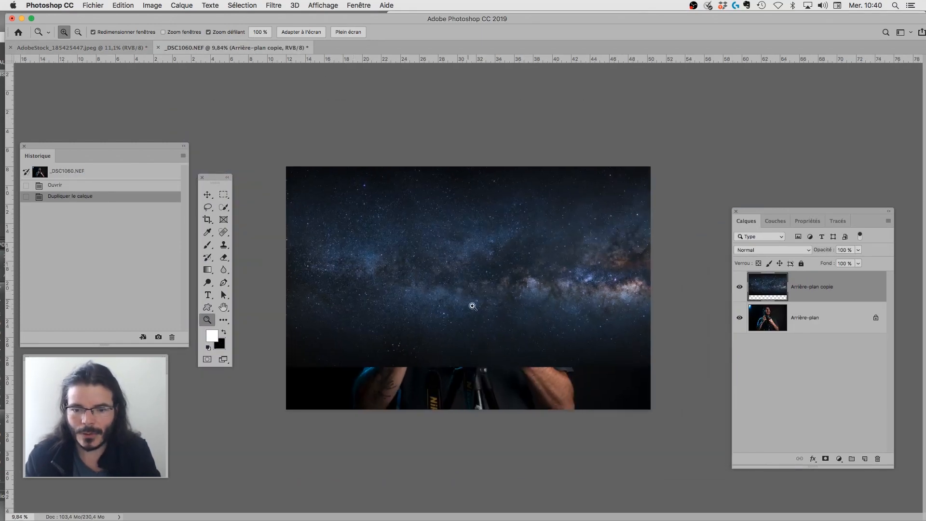
key(v)
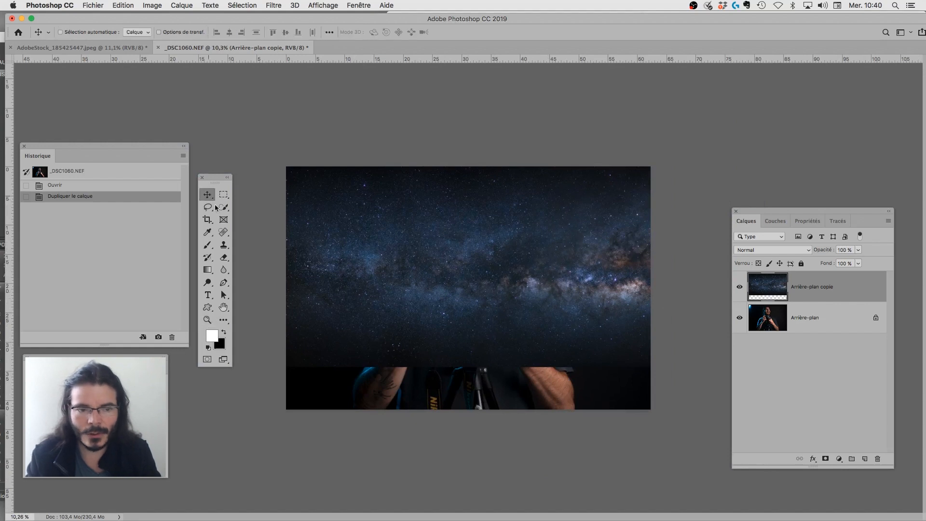
drag(495, 294, 495, 290)
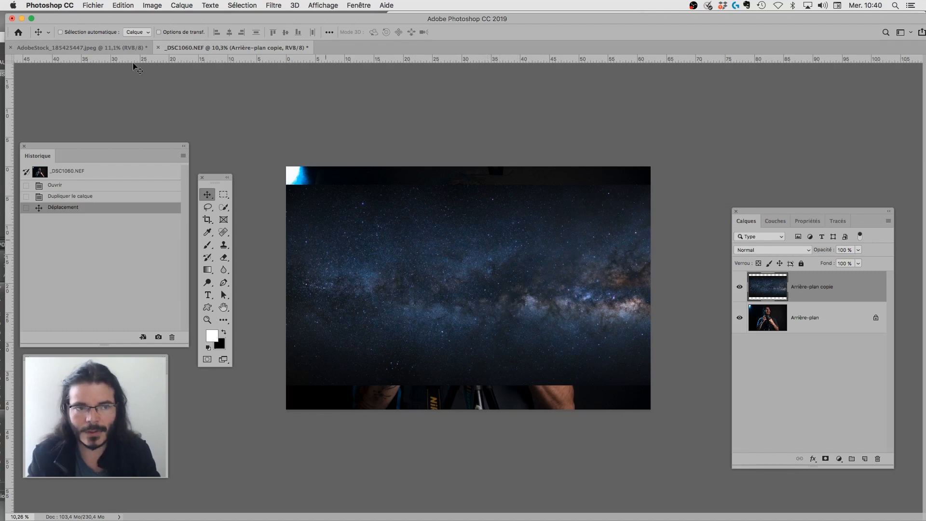
- Start a scale transform on the starry sky layer and shift it left to centre the Milky Way over the portrait
click(131, 7)
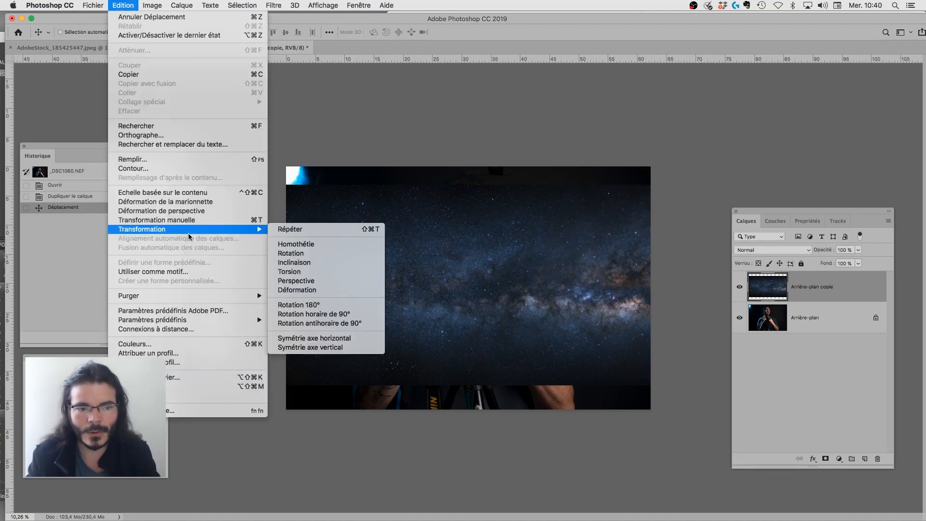
mouse_move(195, 230)
click(326, 244)
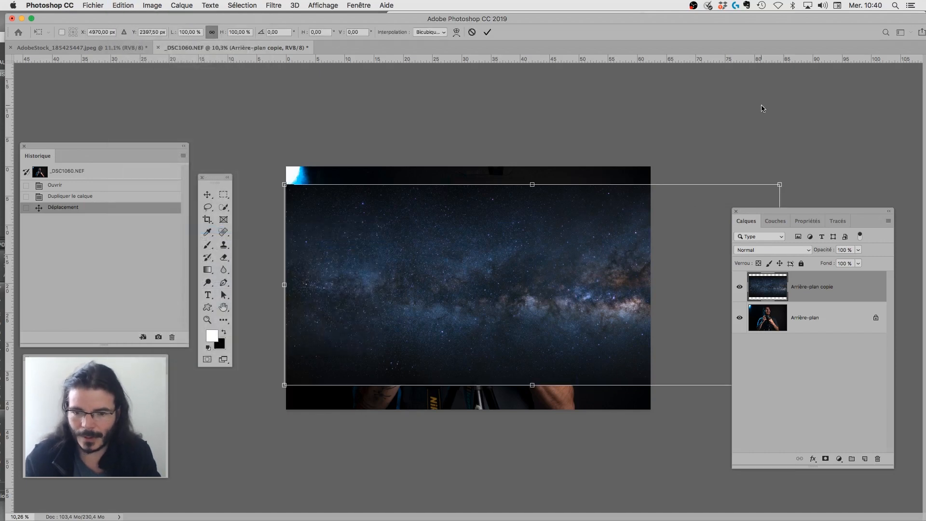
key(super+minus)
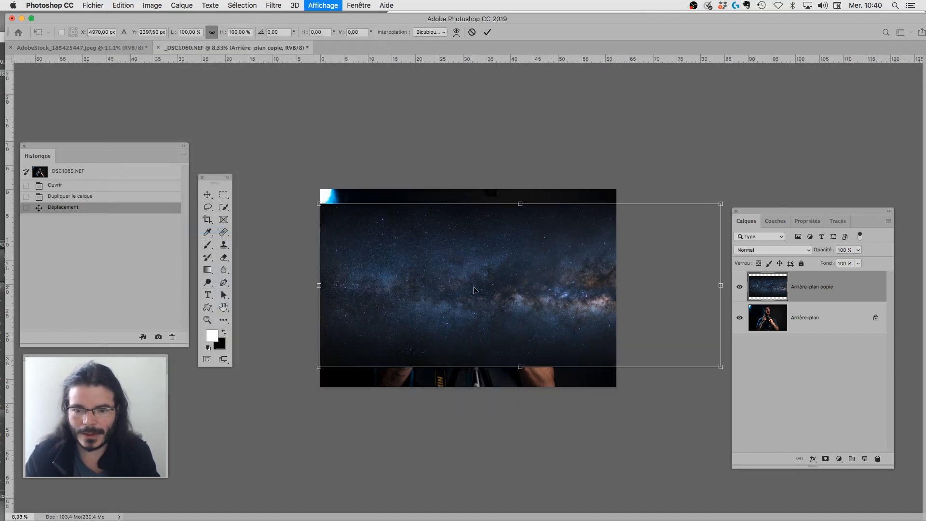
drag(474, 290, 429, 291)
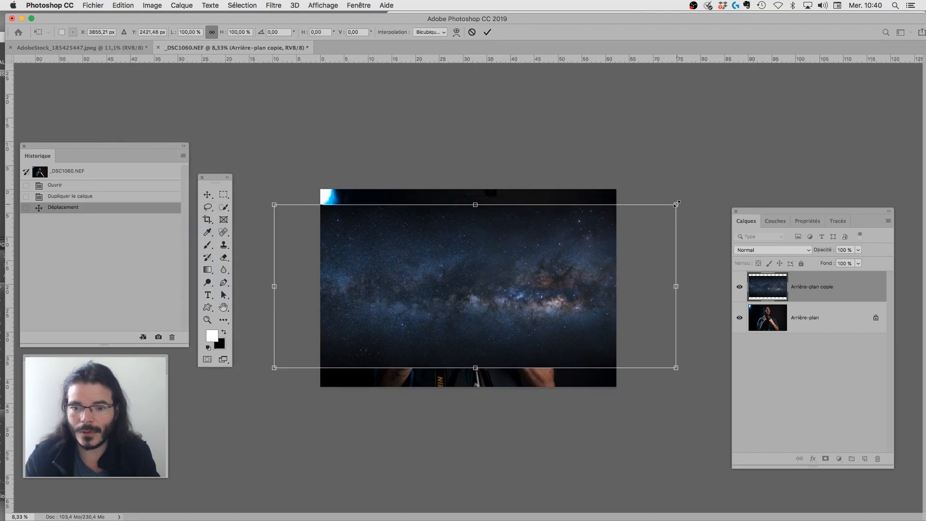
- Enlarge the starry sky layer proportionally to about 126% so it covers the whole canvas, and apply the transform
drag(676, 203, 678, 203)
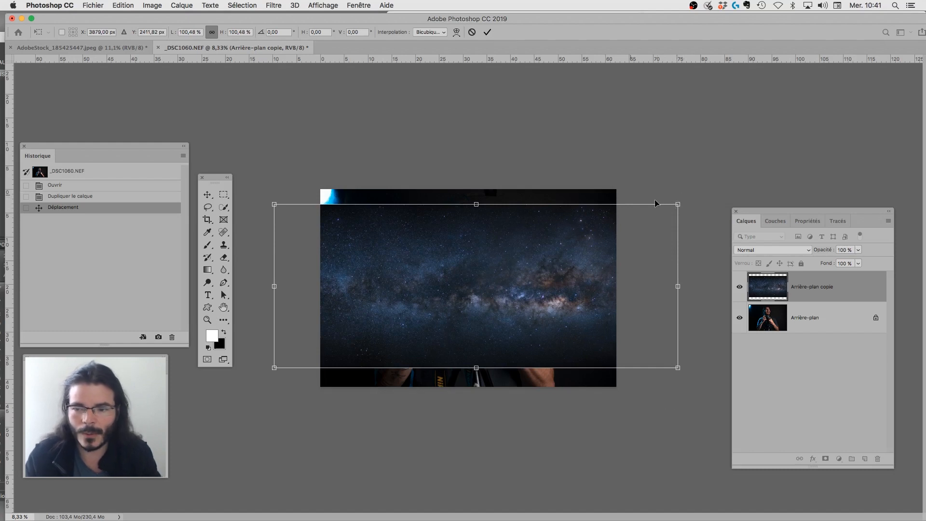
drag(675, 200, 687, 200)
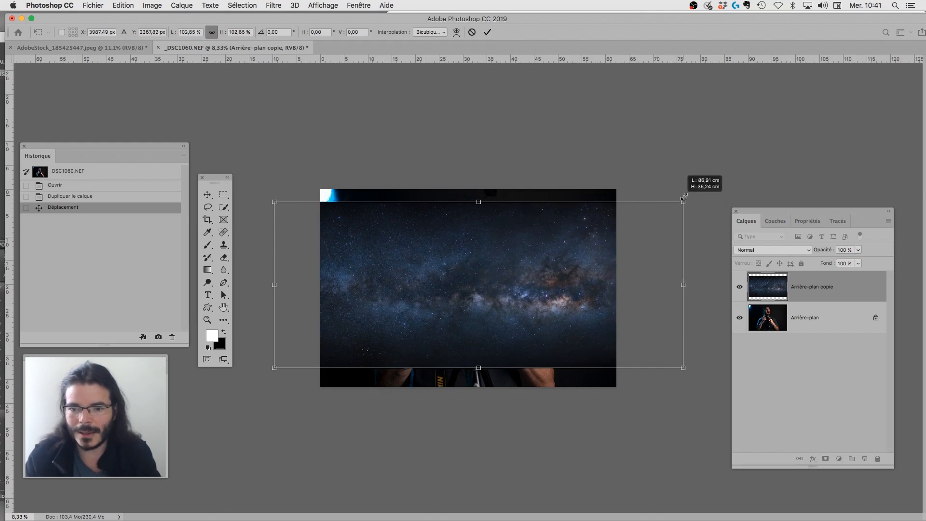
drag(691, 379, 730, 414)
drag(734, 181, 721, 188)
drag(721, 385, 733, 389)
key(Down)
key(Down)
key(Down)
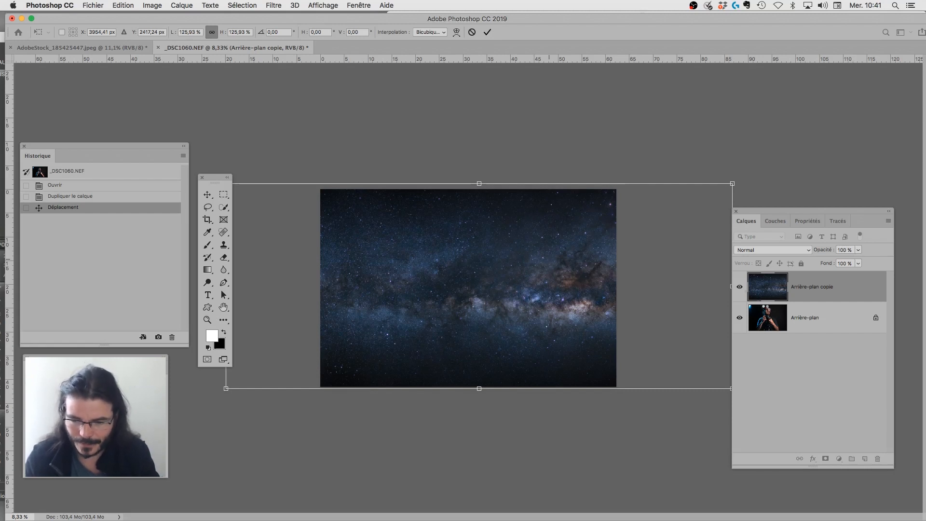
key(Return)
- Compare the image with and without the starry sky layer, leaving that layer hidden
click(739, 286)
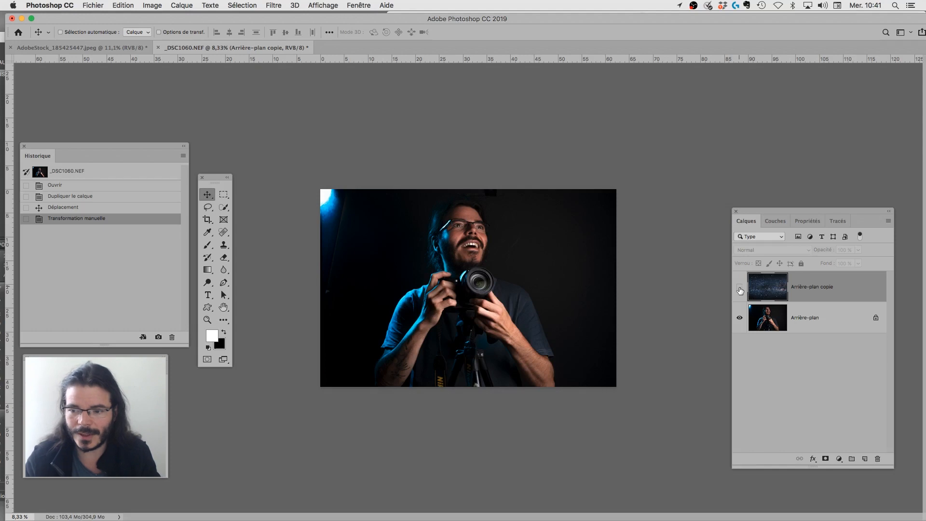
click(739, 287)
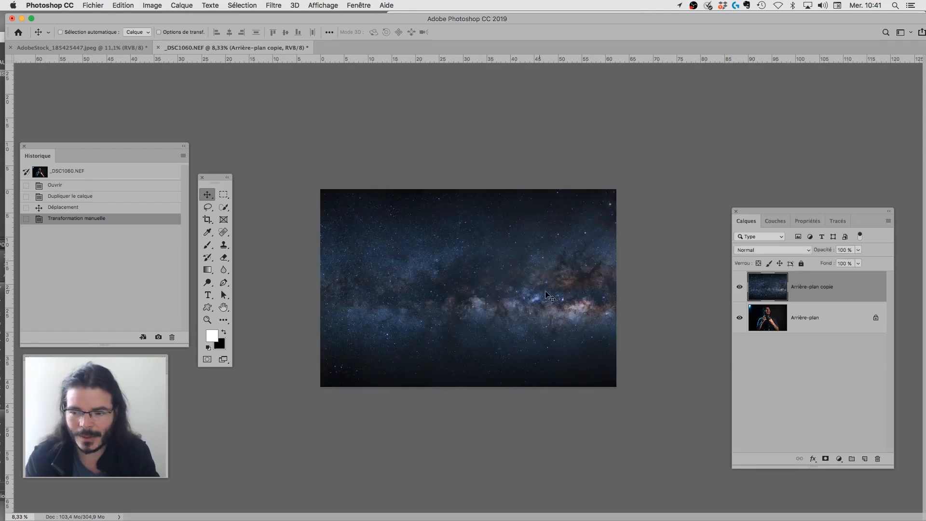
key(super+comma)
- Examine the portrait's outline against the dark background up close, from the hair and shoulders down to the arms
key(z)
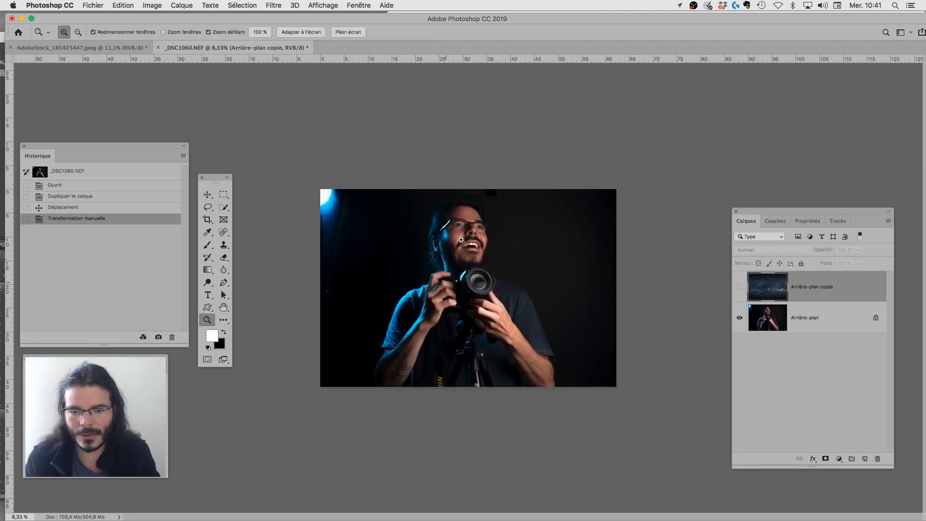
drag(468, 283, 467, 283)
drag(303, 419, 352, 350)
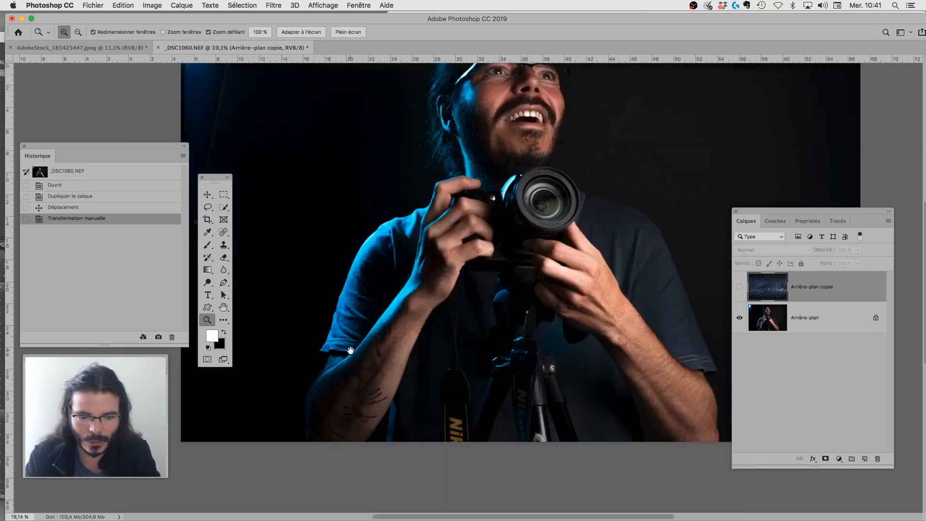
drag(599, 232, 502, 314)
drag(475, 282, 539, 337)
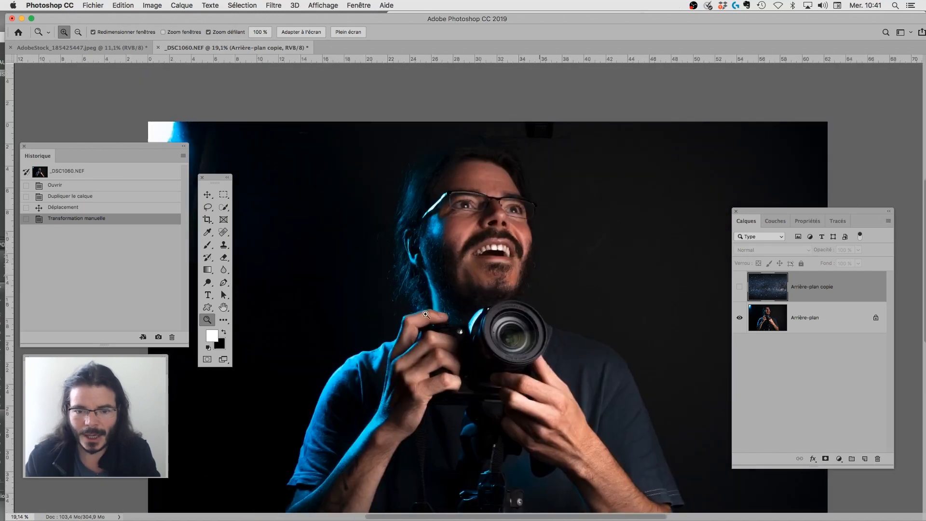
drag(504, 284, 432, 174)
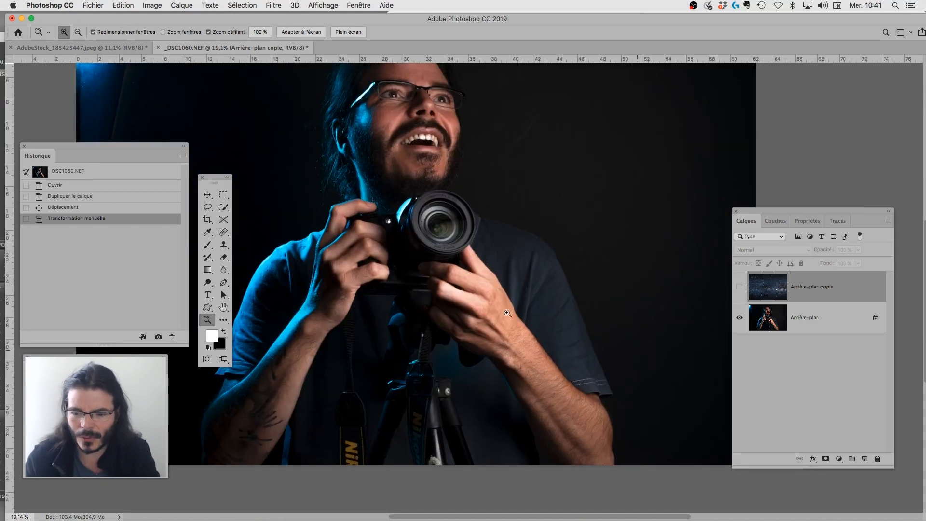
scroll(455, 339, down, 3)
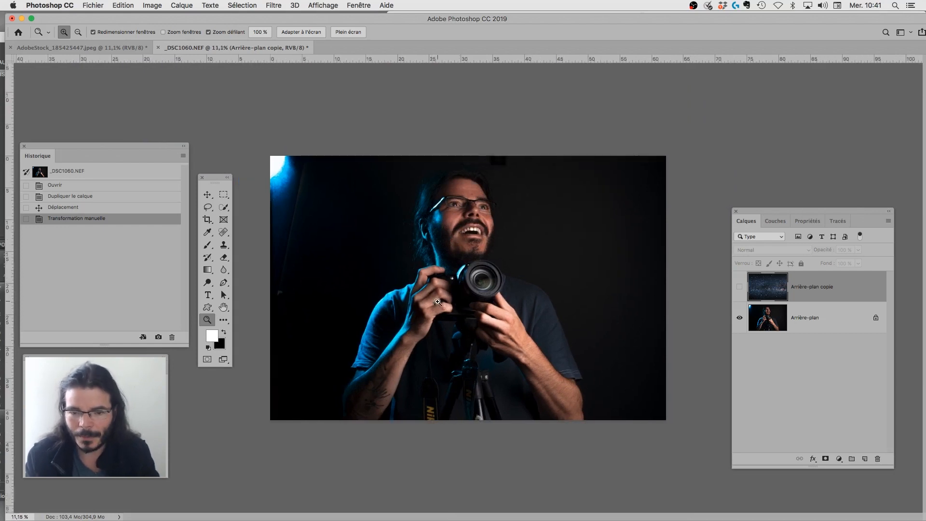
- Switch to Adobe Bridge and reopen _DSC1060.NEF with Photoshop so it loads in Camera Raw
key(super+Tab)
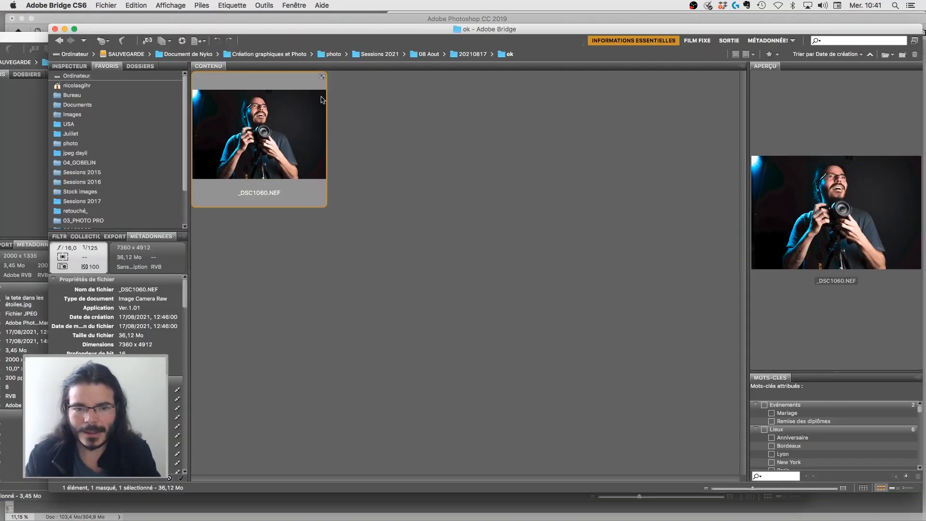
right_click(264, 160)
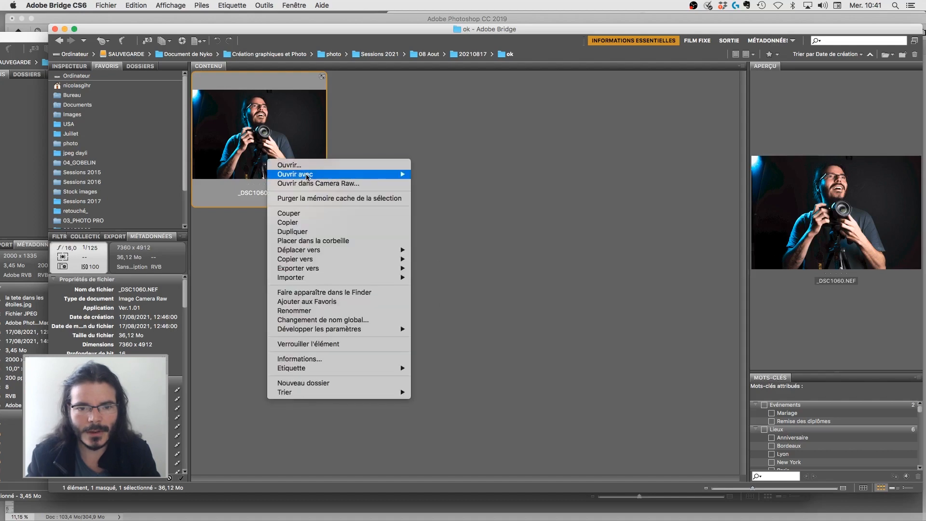
mouse_move(306, 176)
click(479, 175)
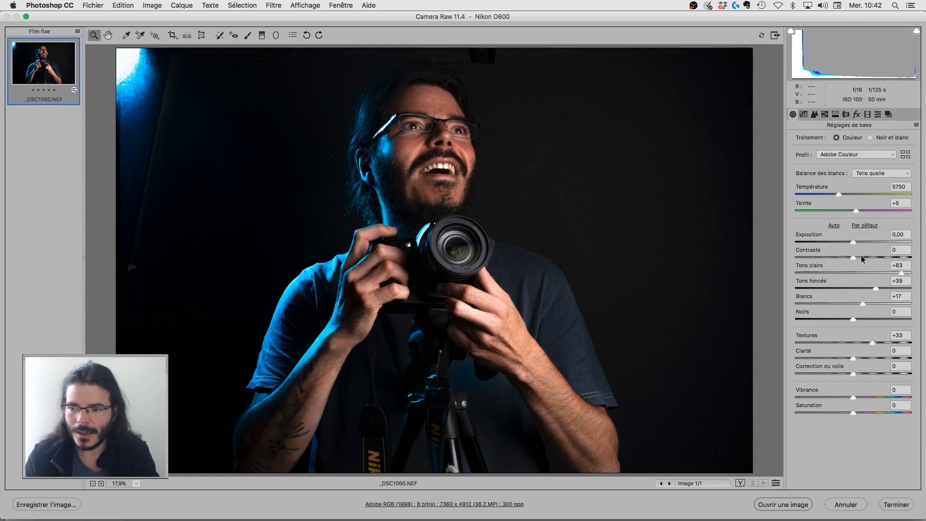
- Set the raw portrait's exposure to +3,65, clarity to +33 and contrast to +49
drag(855, 240, 898, 241)
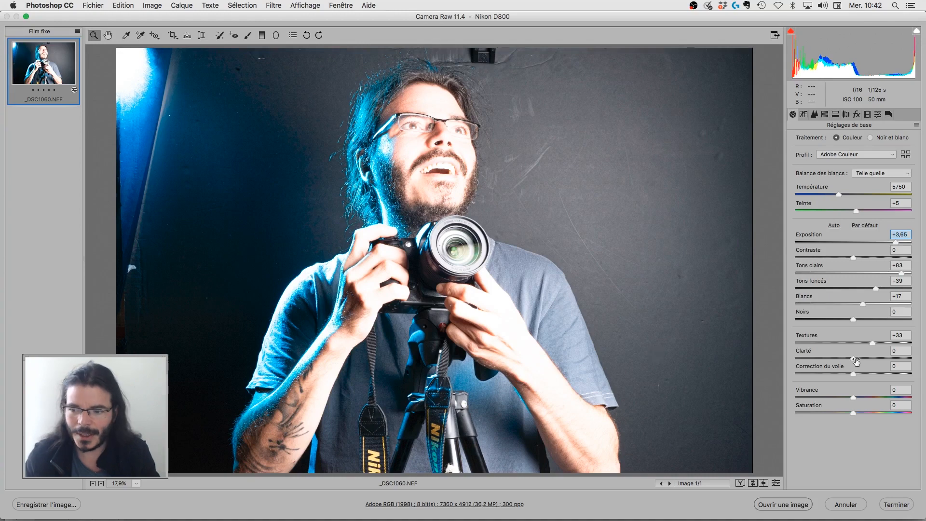
drag(854, 359, 871, 353)
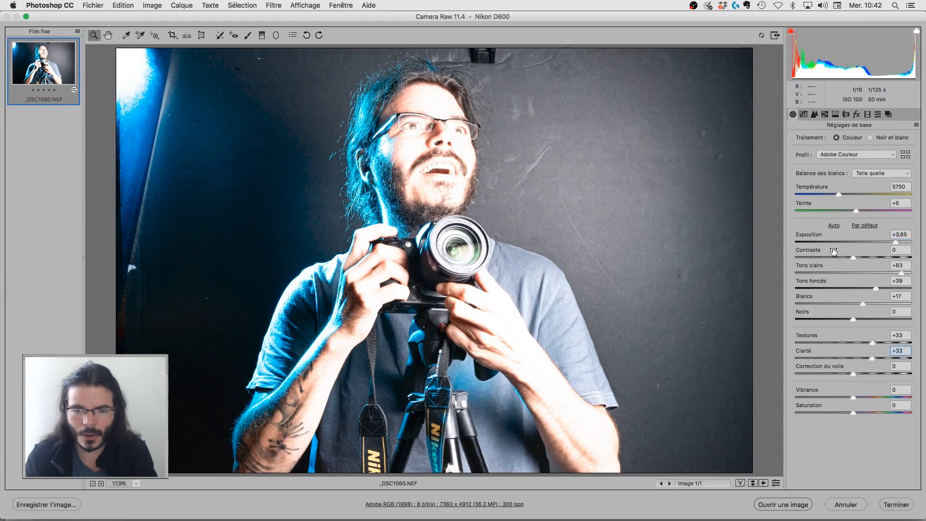
drag(833, 250, 878, 263)
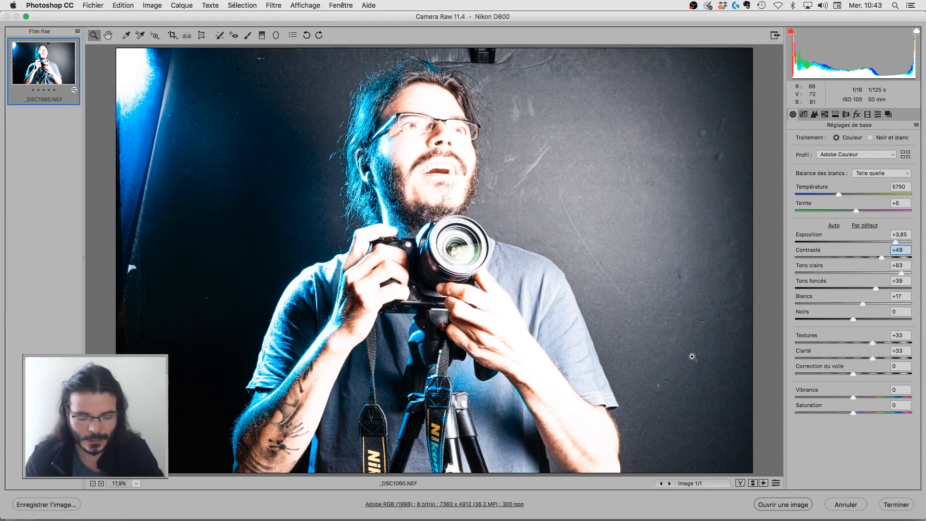
- Open the brightened raw portrait in Photoshop as a copy
key(alt)
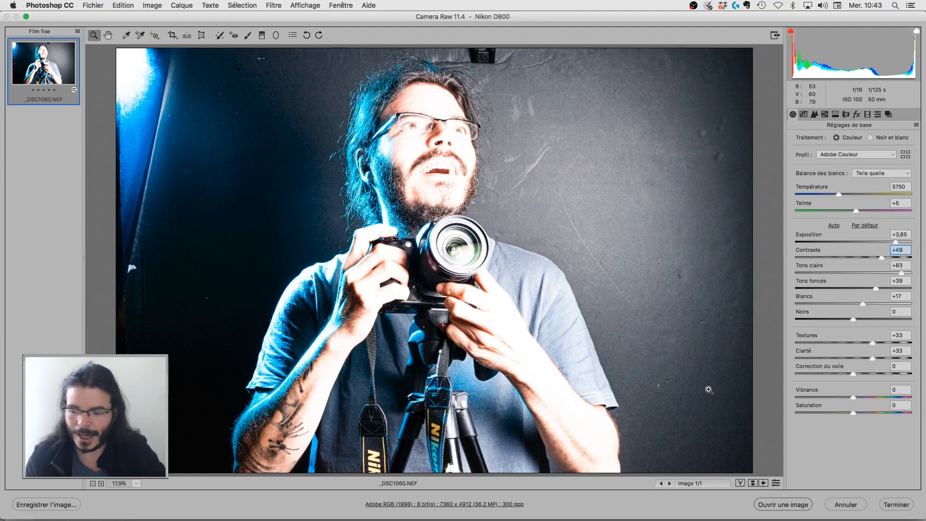
key(alt)
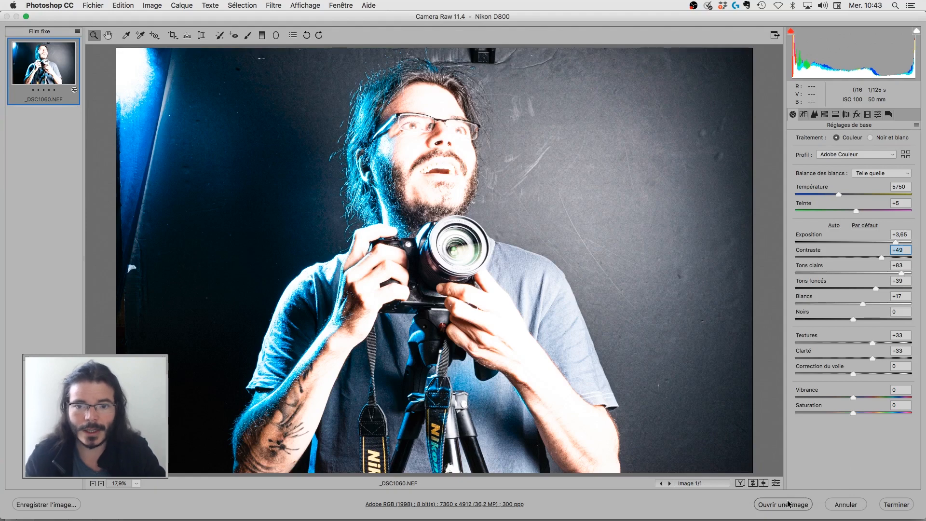
key(alt)
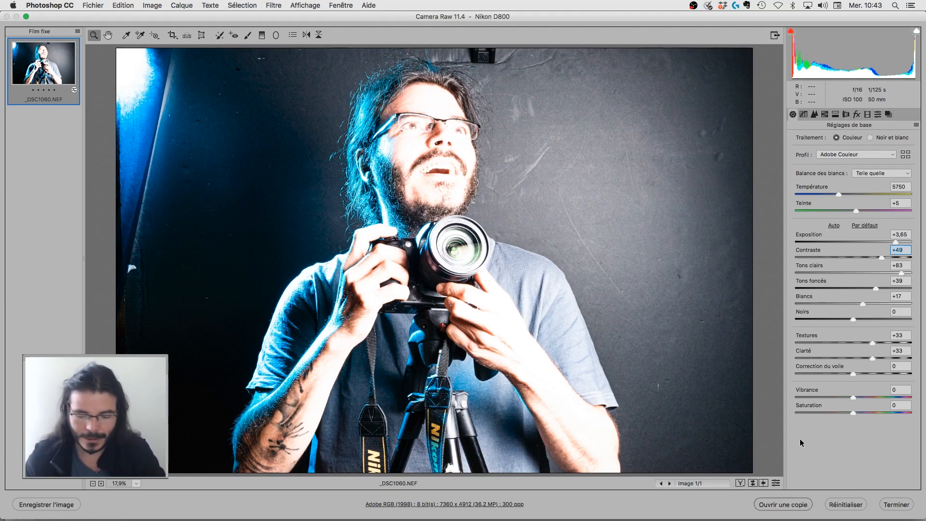
alt+click(794, 507)
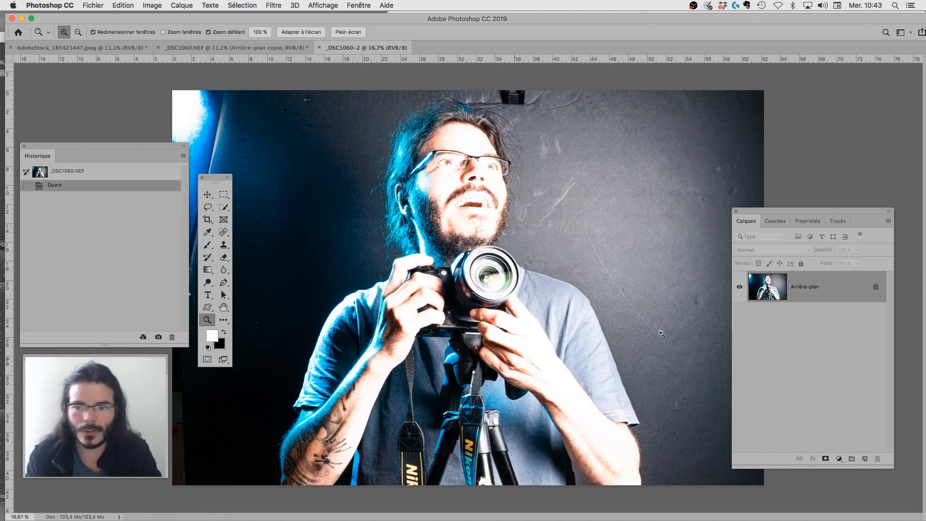
- Duplicate the brightened background layer of _DSC1060-2 into the _DSC1060.NEF document
right_click(800, 297)
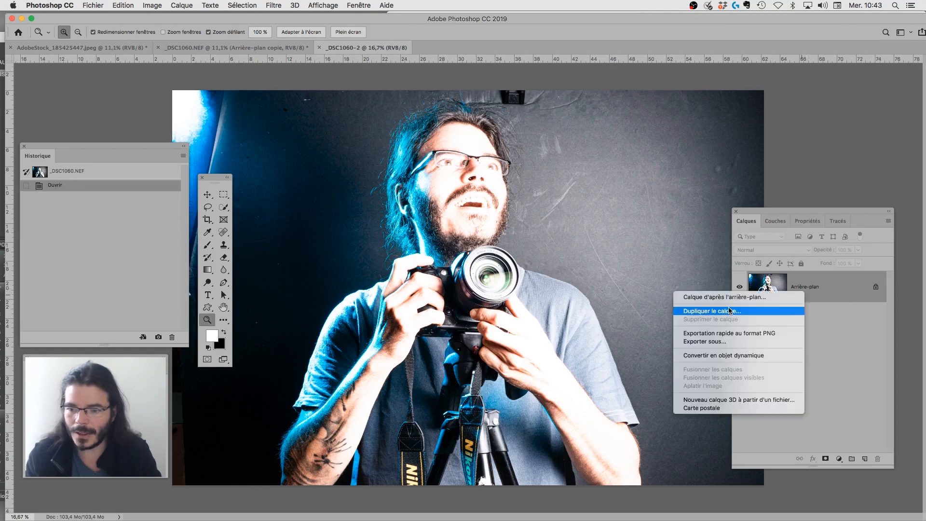
click(731, 311)
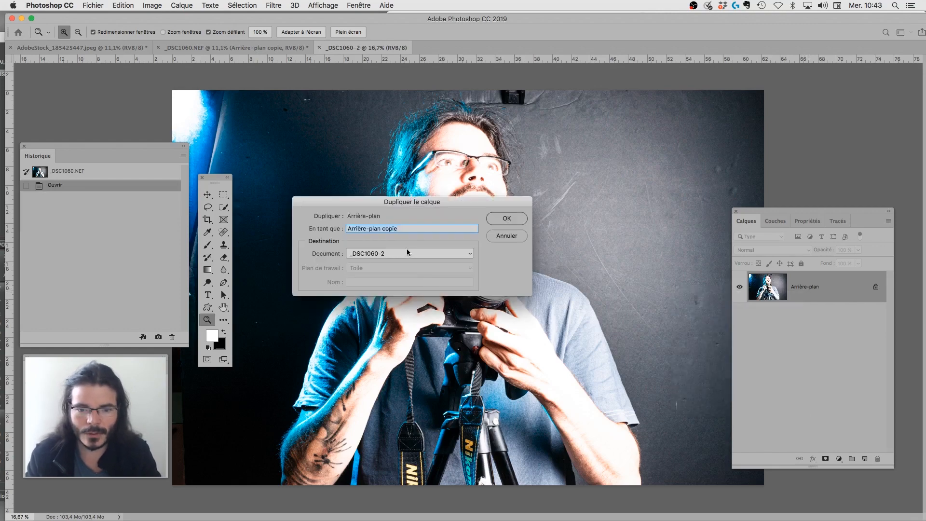
click(406, 251)
click(408, 240)
click(507, 221)
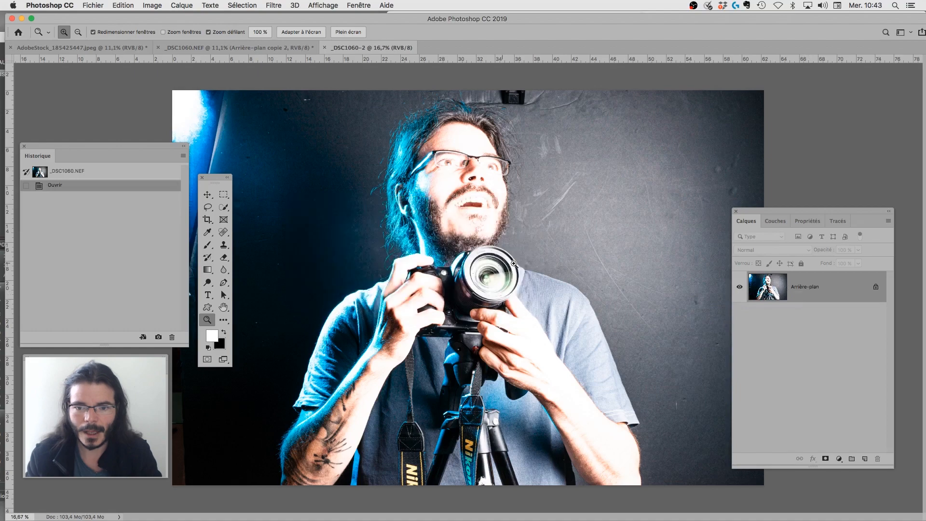
- Close _DSC1060-2 without saving and move the brightened portrait layer below the starry sky layer in _DSC1060.NEF
key(super+w)
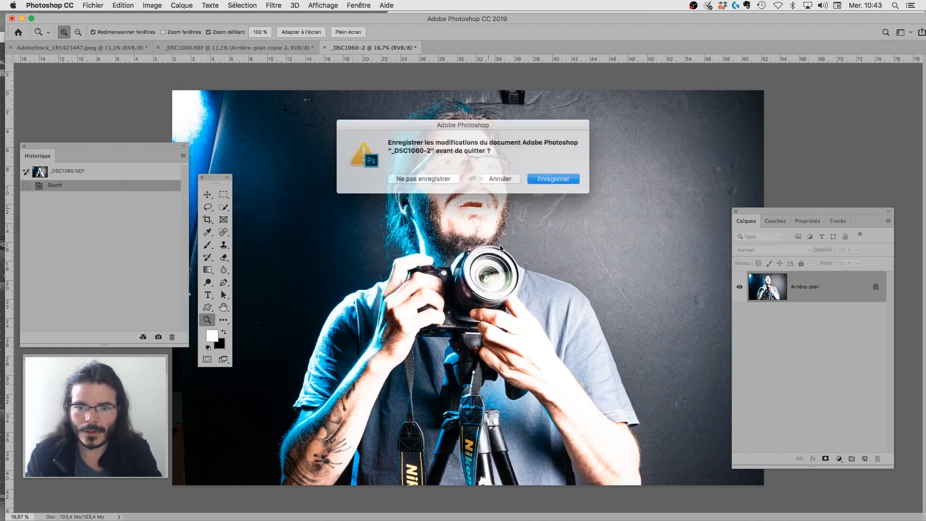
click(436, 179)
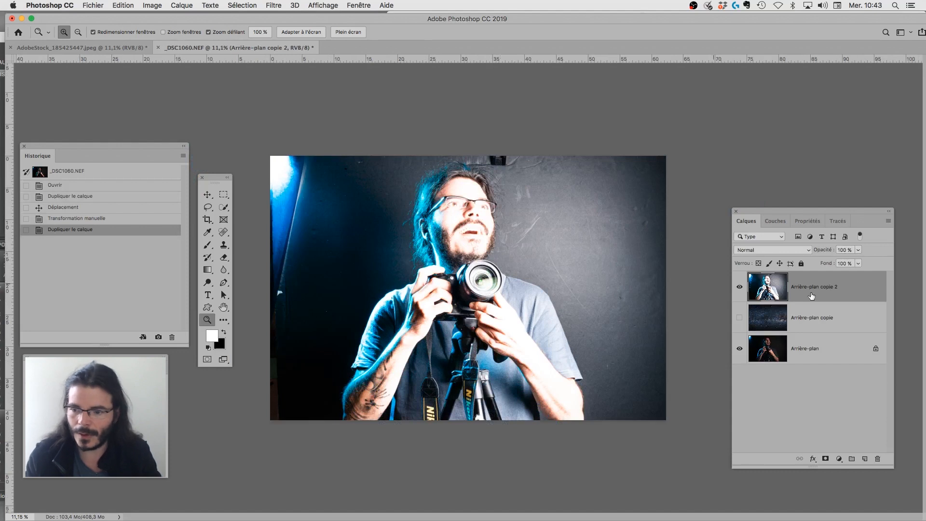
drag(809, 214, 764, 212)
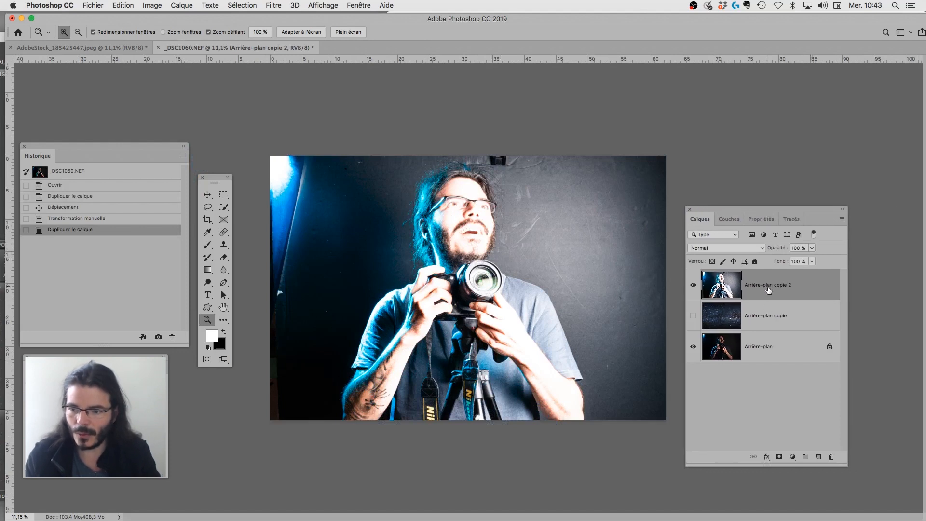
drag(769, 291, 769, 328)
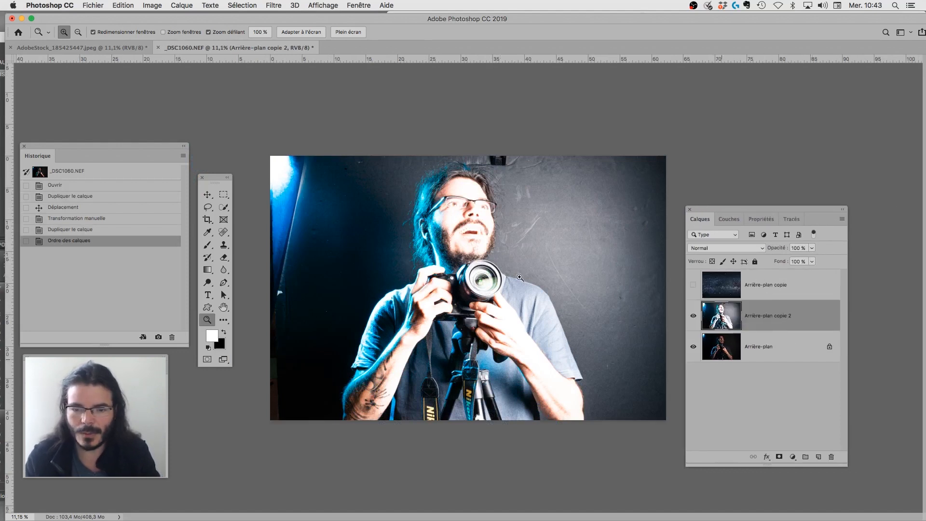
- Start a Quick Selection along the outer edge of the tattooed forearm and its blue-lit sleeve up to the shoulder
scroll(409, 448, up, 5)
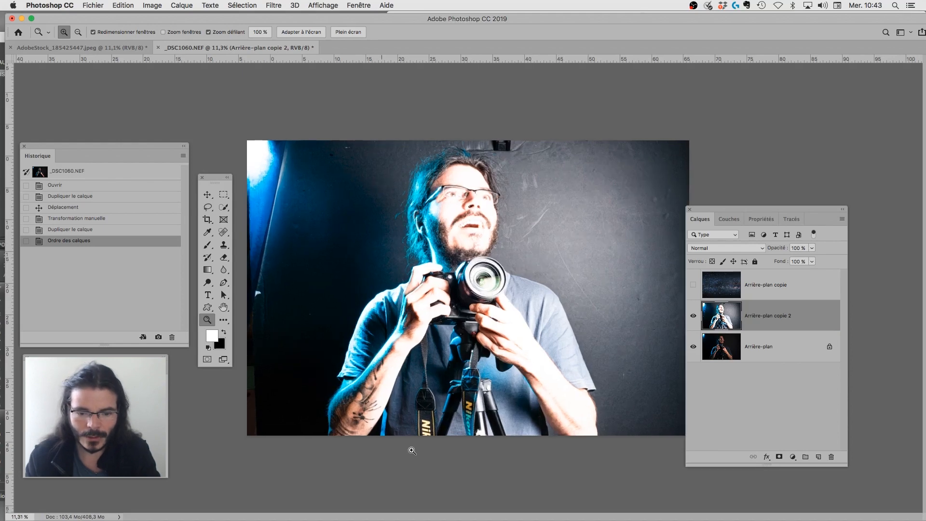
scroll(342, 408, up, 3)
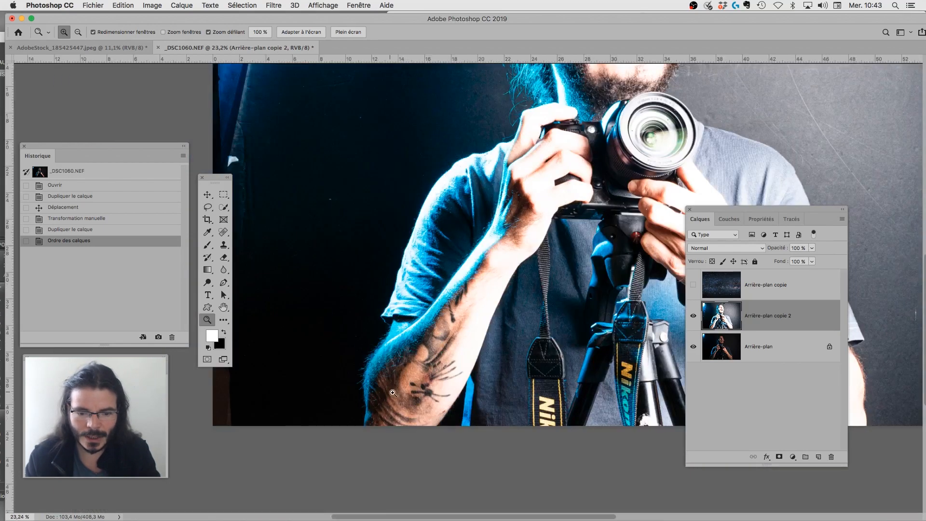
scroll(418, 410, up, 1)
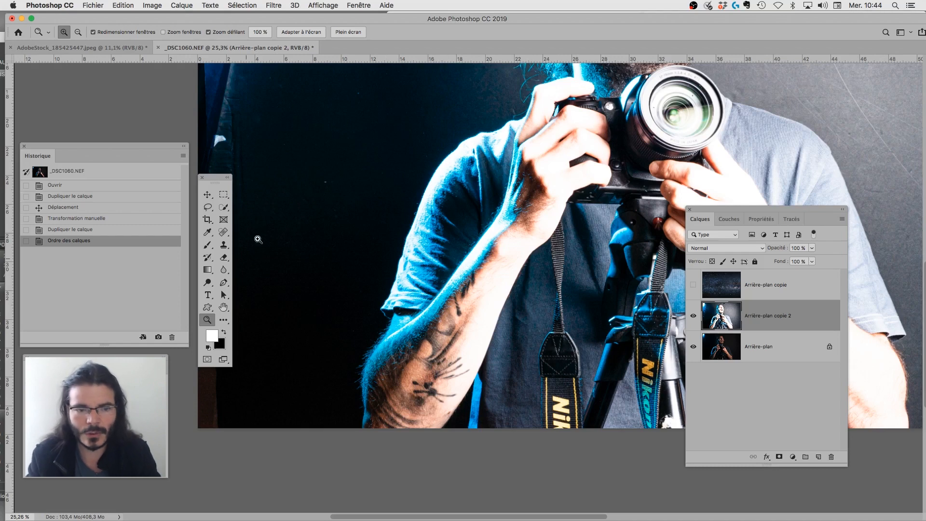
click(224, 201)
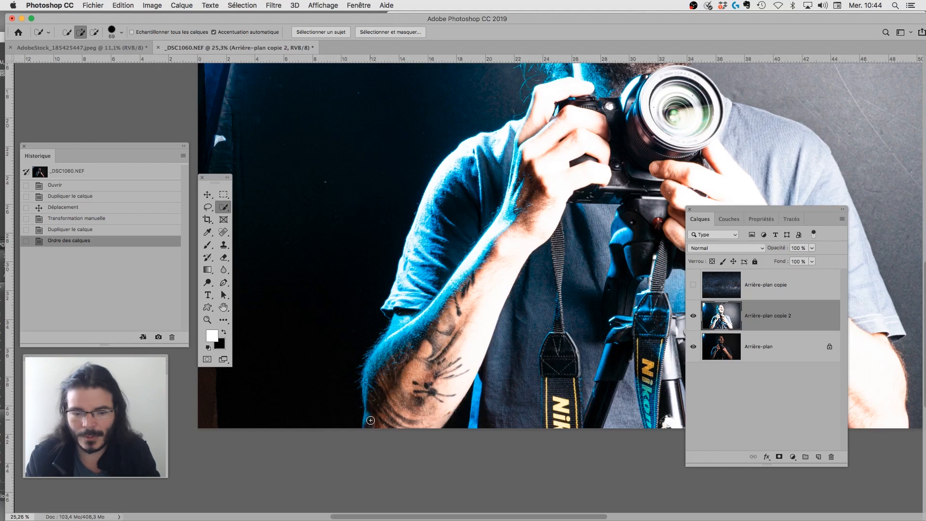
mouse_move(370, 422)
mouse_down()
mouse_move(370, 371)
mouse_move(396, 331)
mouse_move(388, 307)
mouse_move(430, 202)
mouse_move(470, 161)
mouse_up()
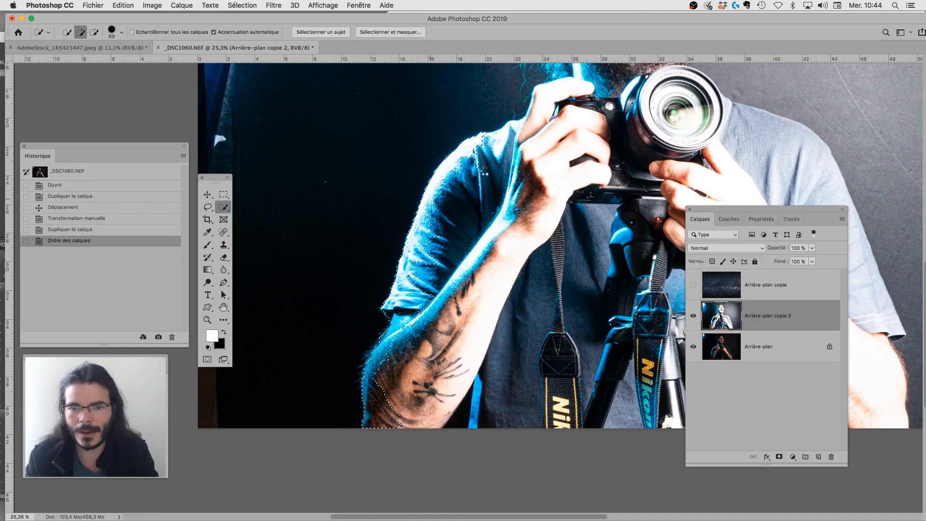
drag(411, 233, 412, 232)
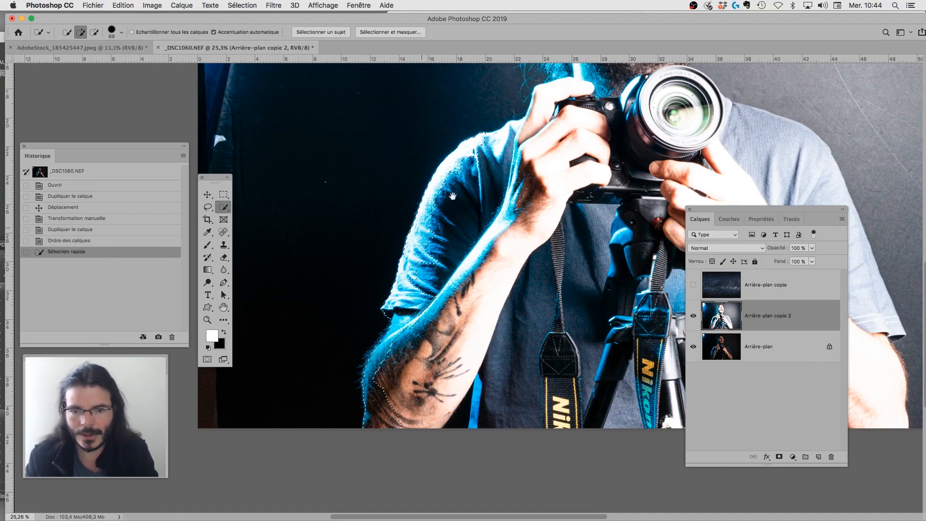
- Extend the Quick Selection over the raised hand, neck, hair and face, down to the grey-lit shoulder beside the lens
scroll(425, 222, up, 5)
scroll(424, 221, right, 4)
mouse_move(381, 265)
mouse_down()
mouse_move(458, 198)
mouse_move(523, 229)
mouse_move(431, 395)
mouse_move(556, 315)
mouse_move(512, 278)
mouse_up()
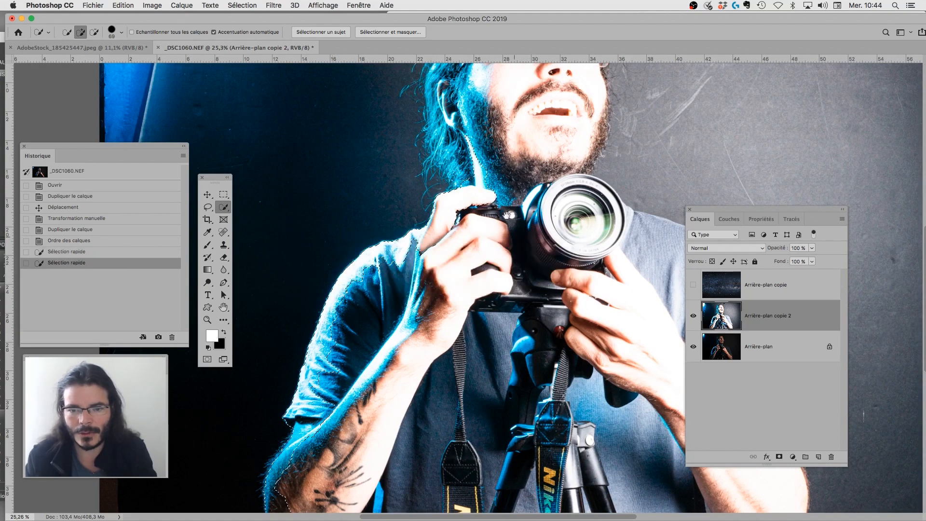
scroll(434, 266, up, 5)
scroll(434, 265, right, 1)
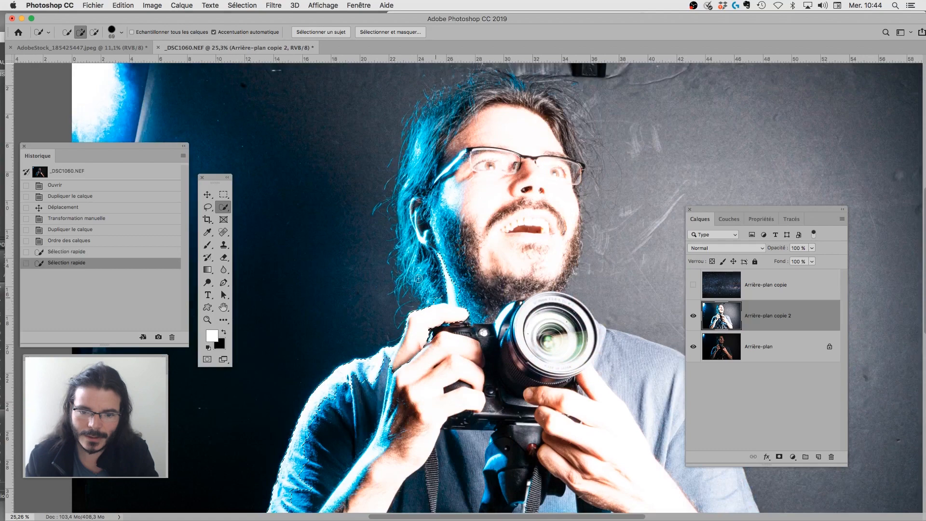
mouse_move(418, 278)
mouse_down()
mouse_move(412, 182)
mouse_move(408, 197)
mouse_move(431, 129)
mouse_move(497, 91)
mouse_move(537, 99)
mouse_move(576, 183)
mouse_move(573, 244)
mouse_move(554, 301)
mouse_move(575, 301)
mouse_move(603, 334)
mouse_move(675, 363)
mouse_move(687, 383)
mouse_move(629, 373)
mouse_up()
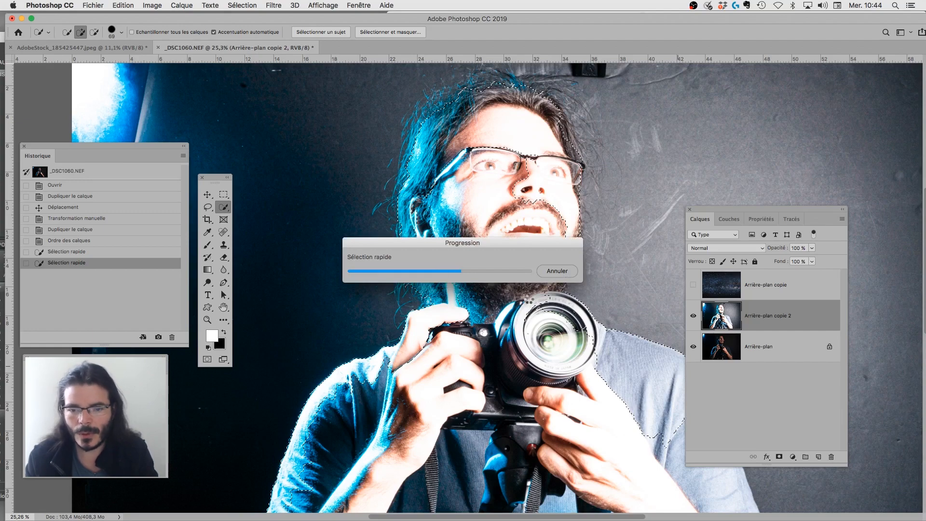
- Add the grey-lit sleeve and its bare forearm to the selection, including the small gap between sleeve hem and elbow
drag(572, 322, 427, 227)
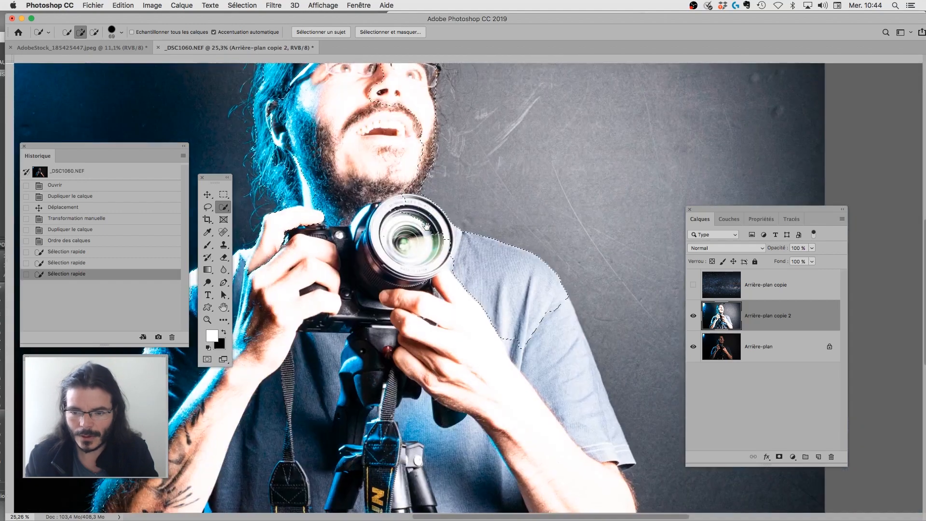
drag(570, 313, 606, 412)
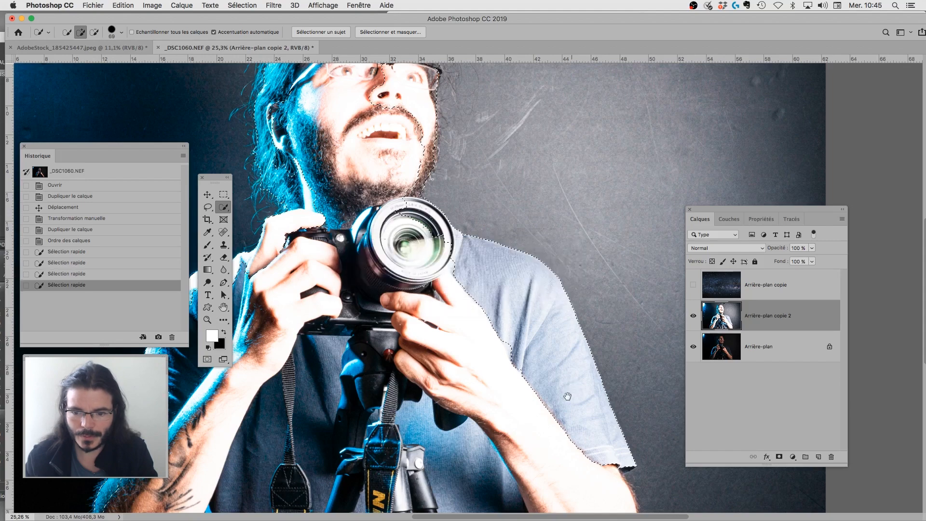
drag(569, 393, 530, 222)
key(super+r)
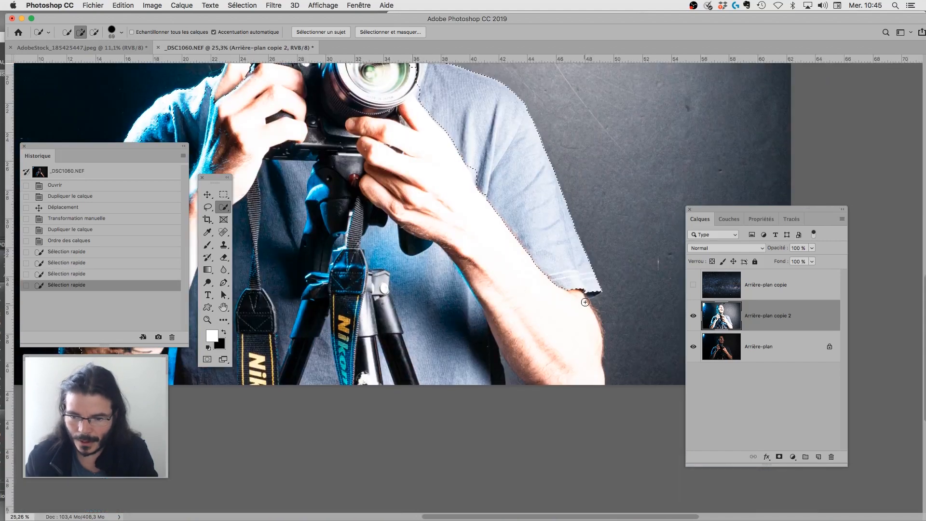
mouse_move(598, 362)
mouse_down()
mouse_move(586, 390)
mouse_move(528, 380)
mouse_move(533, 395)
mouse_move(544, 348)
mouse_move(512, 303)
mouse_up()
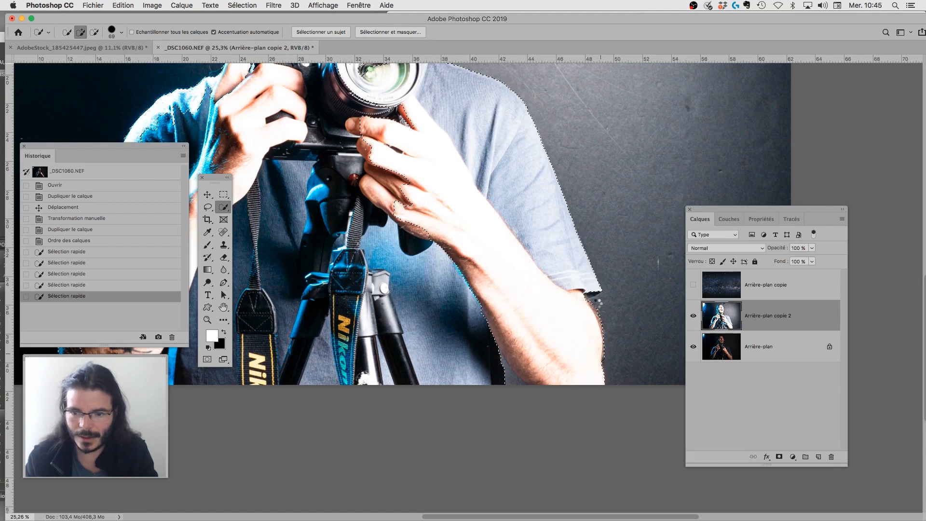
click(596, 289)
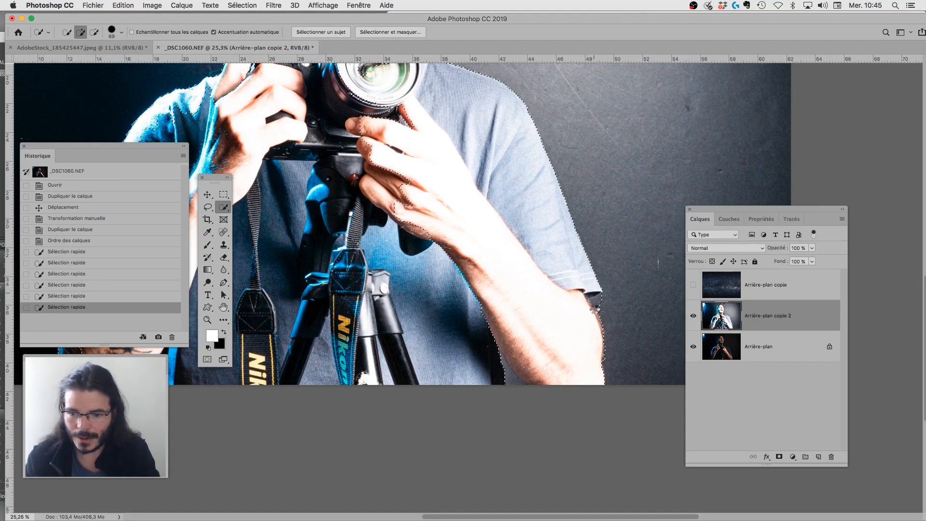
click(595, 298)
click(595, 305)
- Add the shirt front, camera straps, tripod and the rest of the tattooed arm and its sleeve to the selection
drag(466, 344, 581, 326)
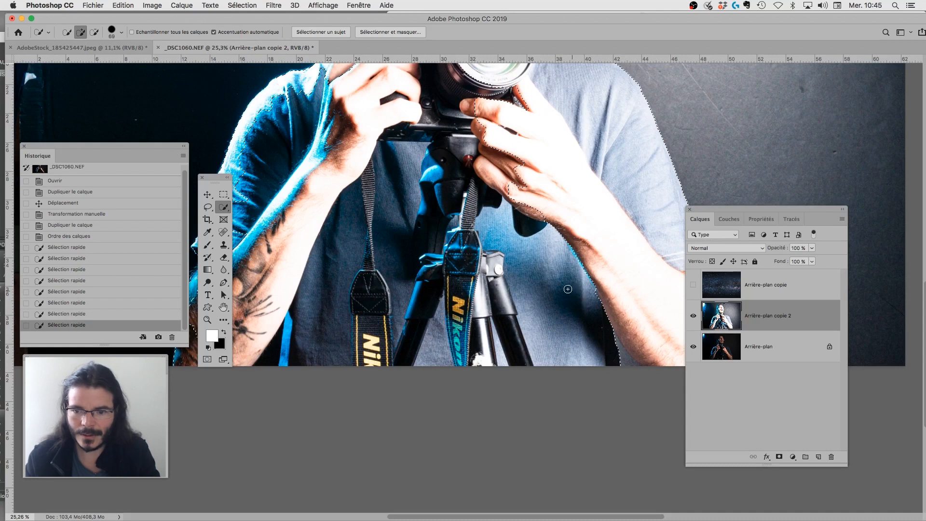
mouse_move(373, 339)
mouse_down()
mouse_move(355, 351)
mouse_move(450, 361)
mouse_move(299, 356)
mouse_move(289, 350)
mouse_move(294, 314)
mouse_move(286, 364)
mouse_move(300, 365)
mouse_move(293, 321)
mouse_up()
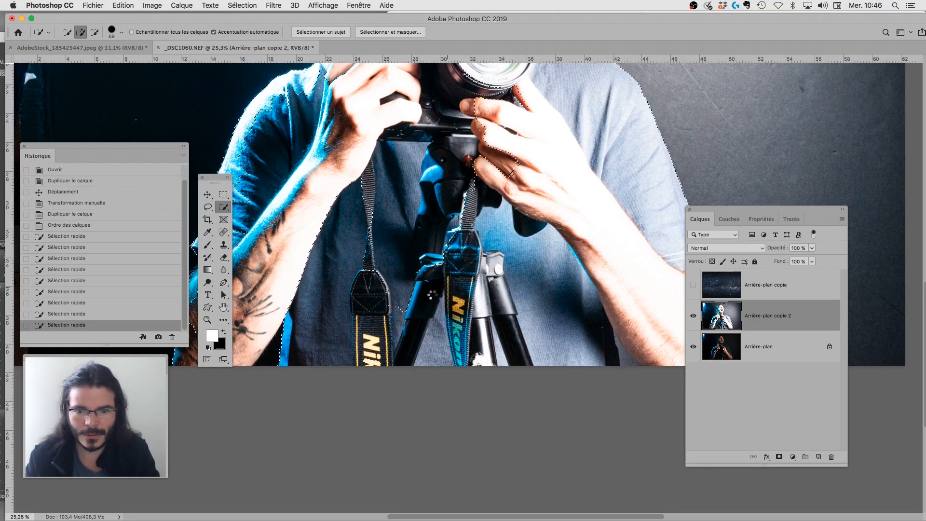
drag(438, 303, 441, 313)
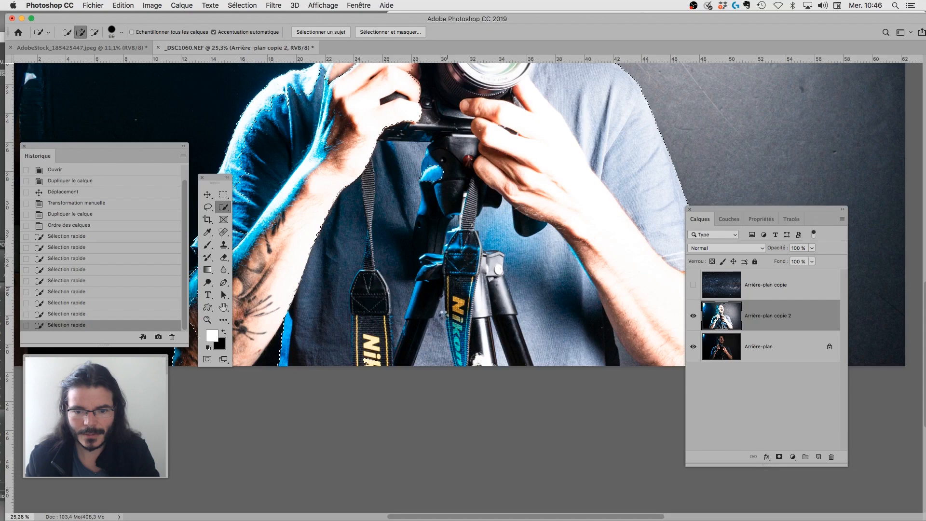
mouse_move(391, 282)
mouse_down()
mouse_move(495, 390)
mouse_move(527, 286)
mouse_up()
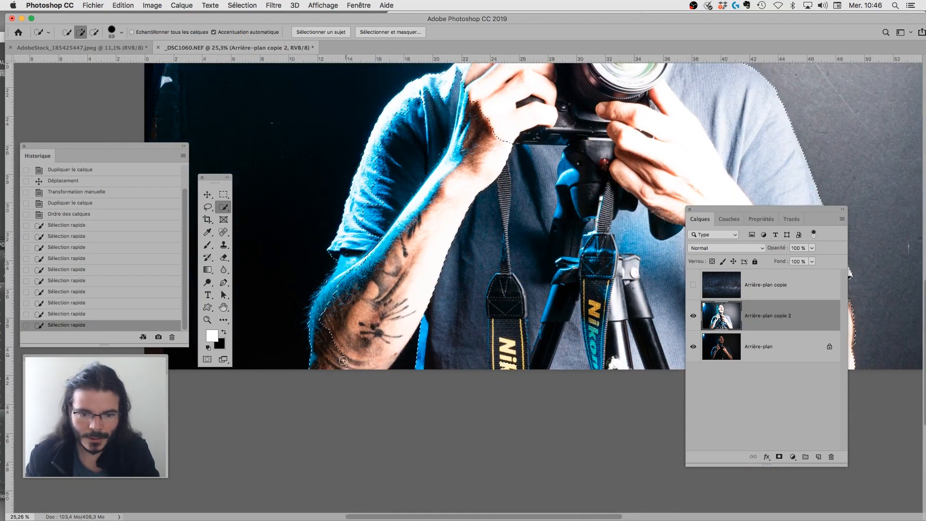
mouse_move(358, 333)
mouse_down()
mouse_move(379, 365)
mouse_move(409, 296)
mouse_up()
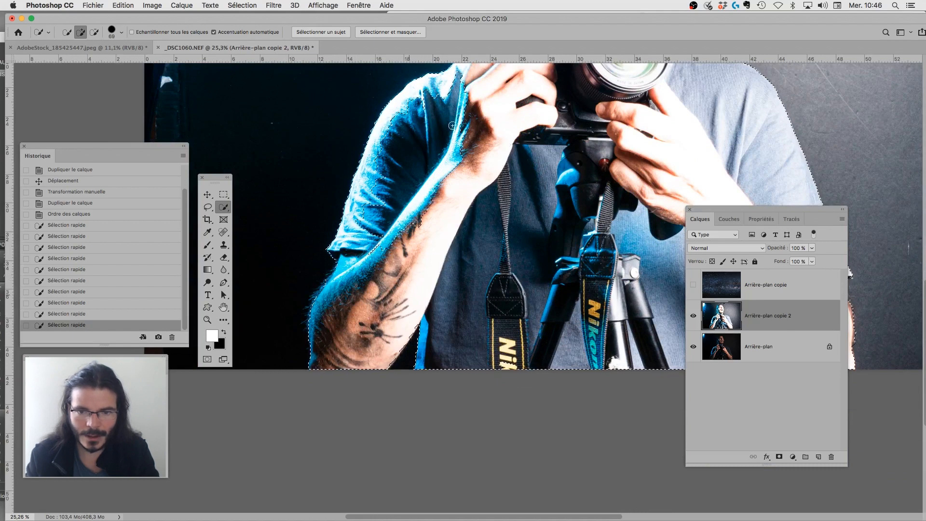
drag(440, 100, 418, 170)
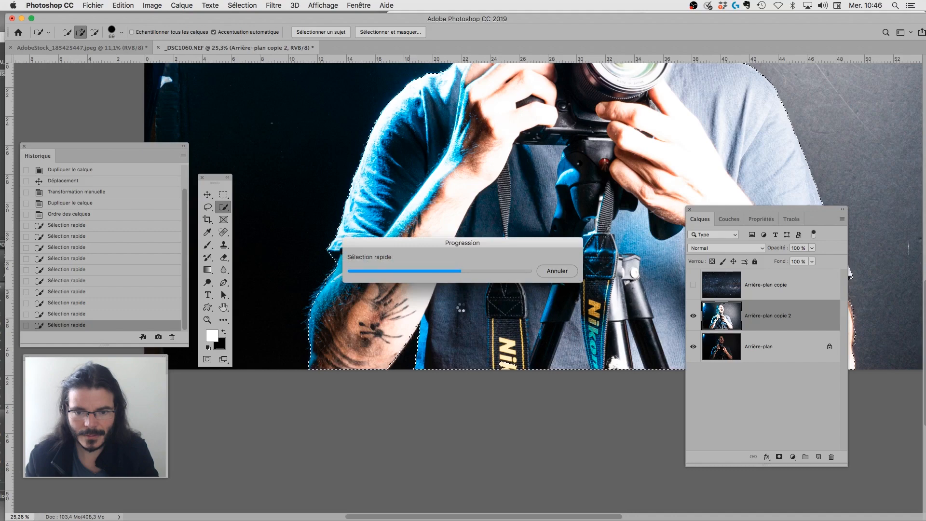
- Fill the unselected gaps in the face, mouth, beard and camera with Quick Selection
drag(524, 183, 400, 475)
key(super+r)
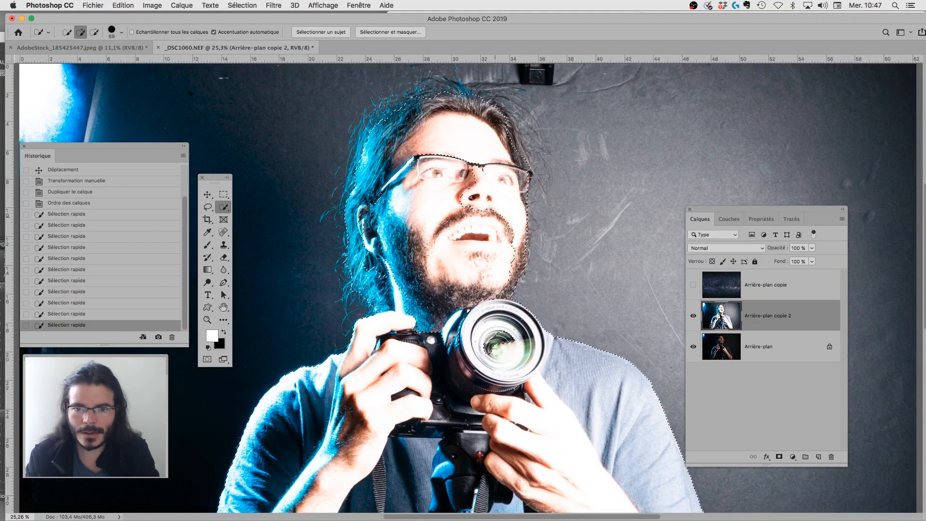
mouse_move(507, 231)
mouse_down()
mouse_move(509, 174)
mouse_move(437, 216)
mouse_move(425, 194)
mouse_move(402, 231)
mouse_move(377, 245)
mouse_move(412, 280)
mouse_move(411, 313)
mouse_move(398, 297)
mouse_move(506, 343)
mouse_up()
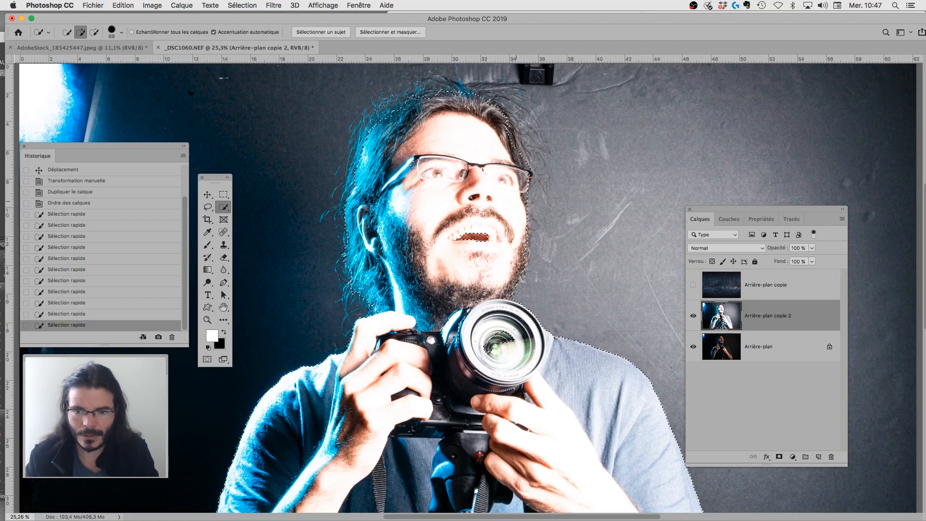
mouse_move(485, 214)
mouse_down()
mouse_move(472, 306)
mouse_move(503, 344)
mouse_move(463, 314)
mouse_up()
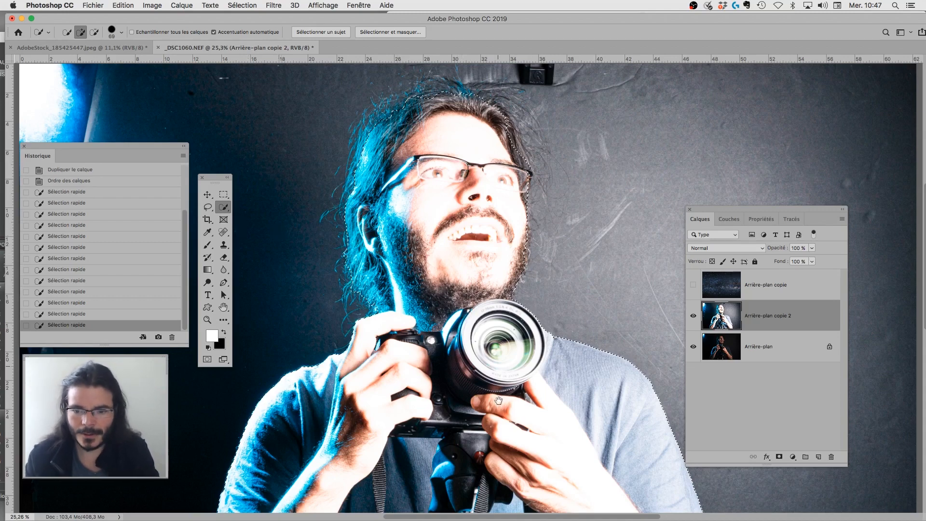
- Use the Lasso in add mode to include the missed hair at the top of the head and the area beside the glasses
scroll(480, 144, down, 10)
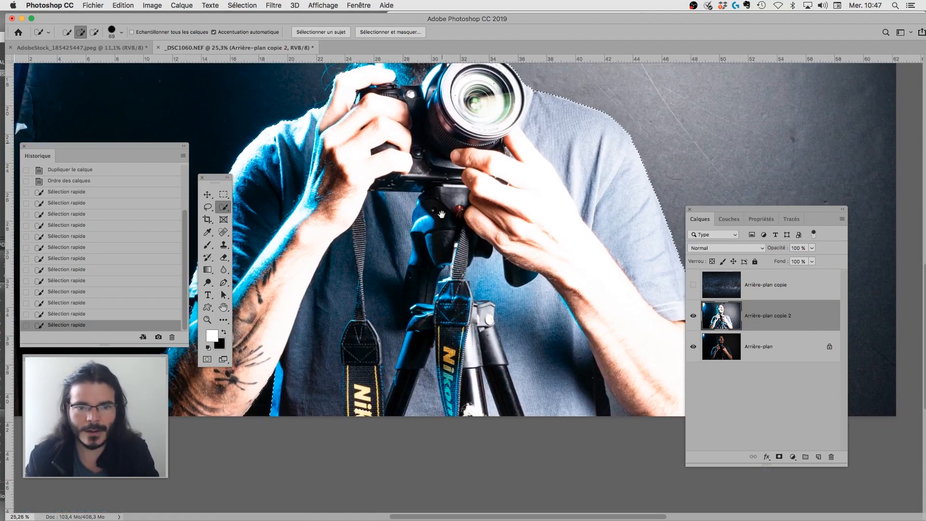
scroll(287, 247, up, 5)
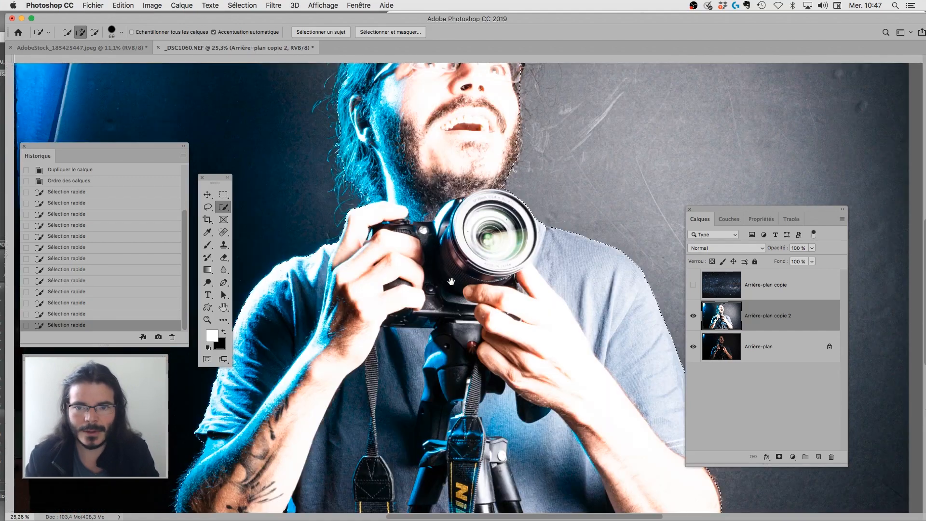
click(207, 206)
drag(464, 328, 426, 454)
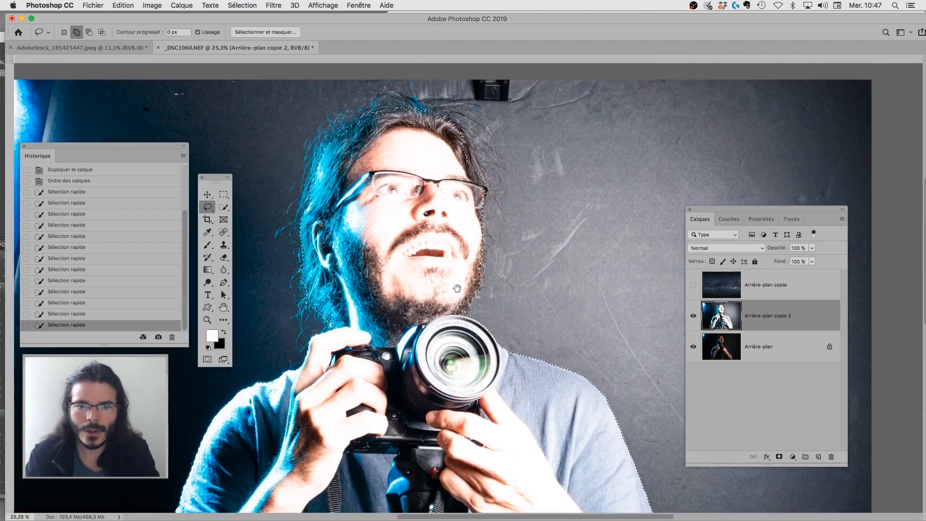
mouse_move(431, 114)
mouse_down()
mouse_move(408, 105)
mouse_move(376, 112)
mouse_move(439, 124)
mouse_move(442, 116)
mouse_up()
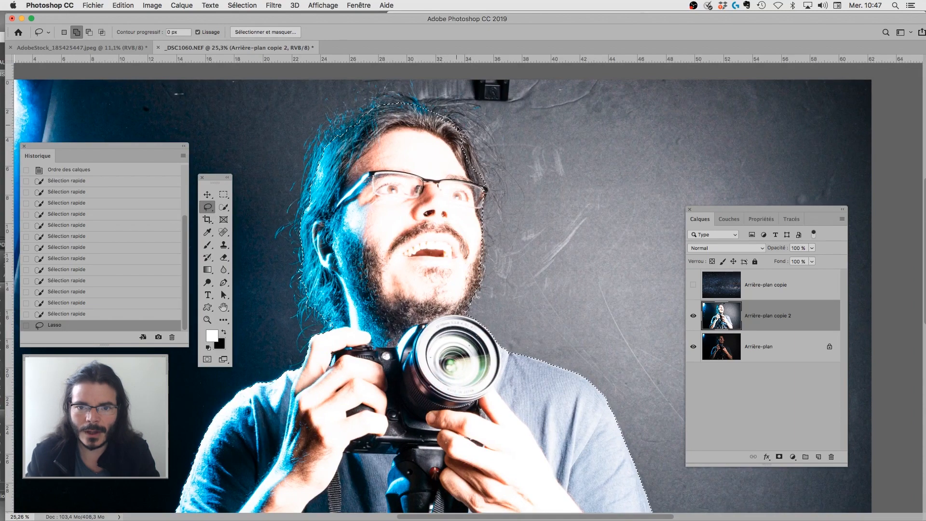
mouse_move(486, 190)
mouse_down()
mouse_move(451, 161)
mouse_move(443, 125)
mouse_move(479, 186)
mouse_up()
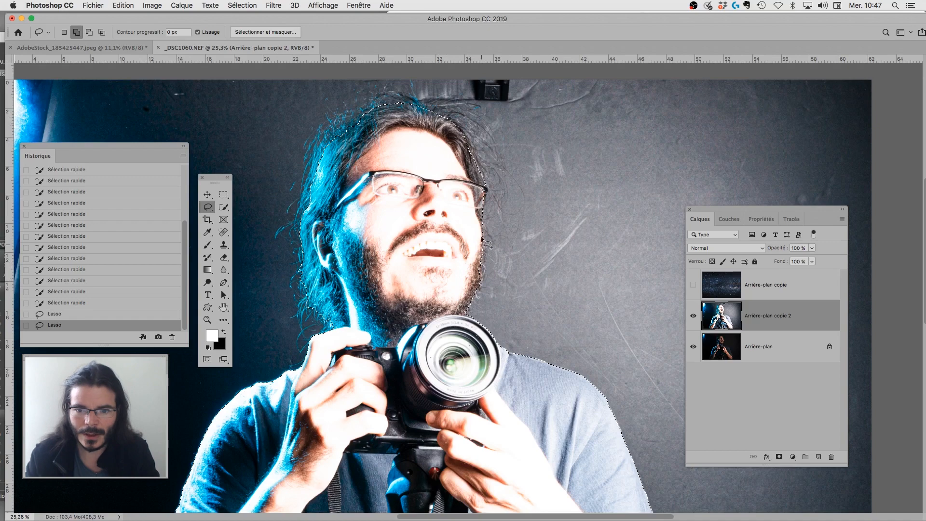
- Add the missed beard edge and the small uncovered patch of hair above the forehead to the selection with the Lasso
drag(487, 285, 464, 237)
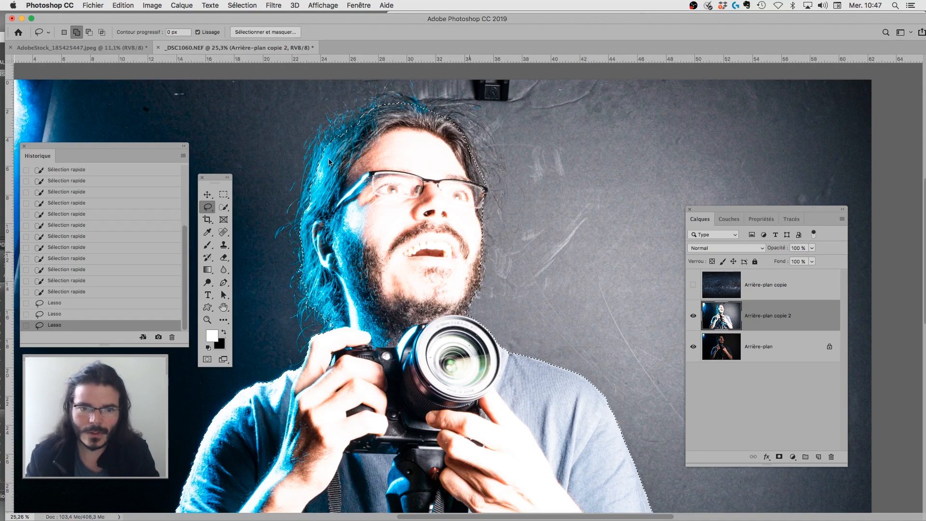
mouse_move(369, 121)
mouse_down()
mouse_move(321, 149)
mouse_move(299, 227)
mouse_move(343, 184)
mouse_move(378, 134)
mouse_up()
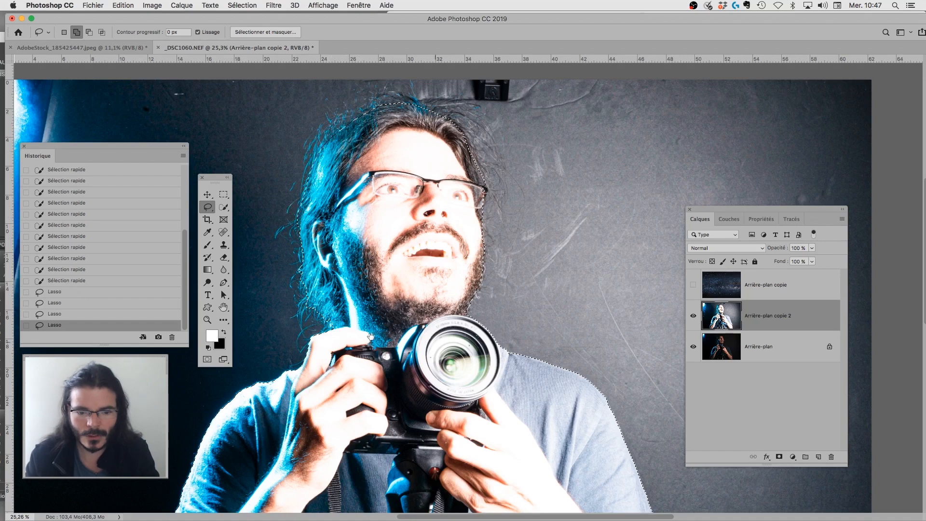
- Correct the selection with the Lasso at the shirt's lower edge, subtracting the dark gap beside the bare elbow
scroll(328, 170, down, 10)
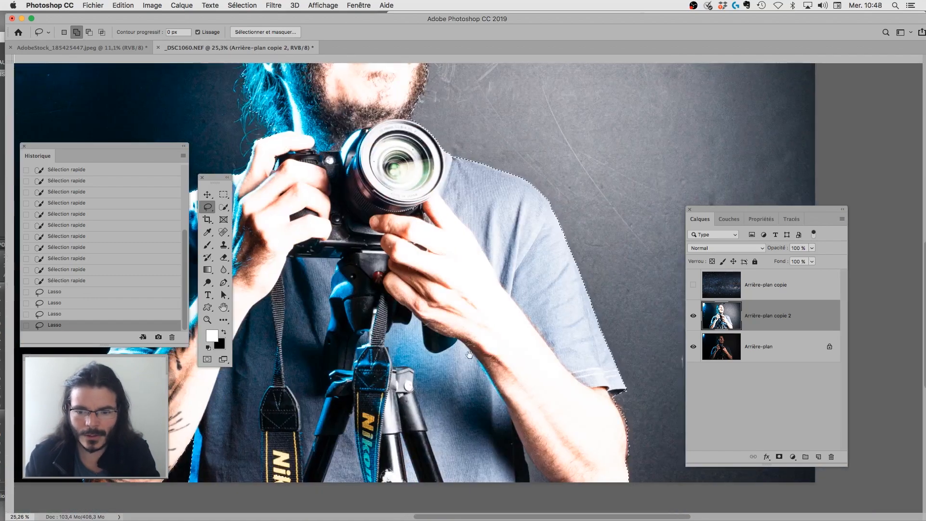
scroll(420, 223, down, 6)
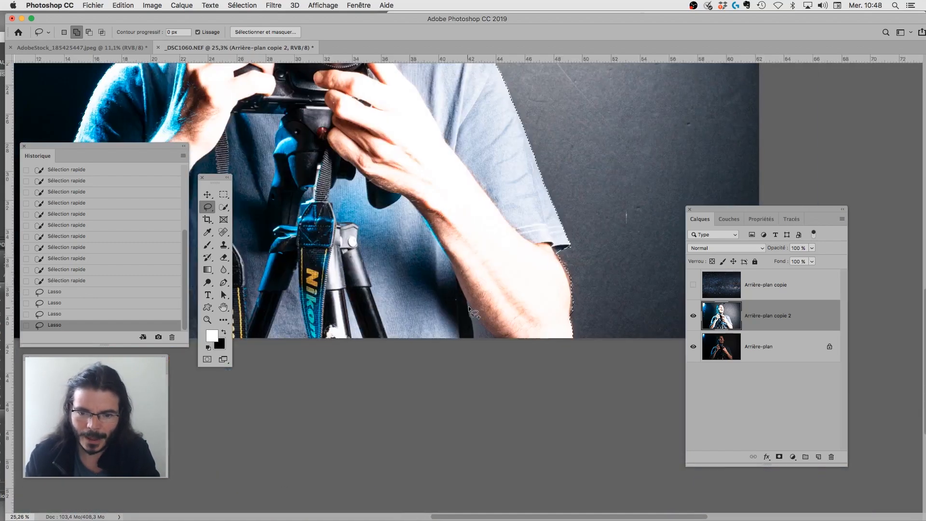
mouse_move(467, 303)
mouse_down()
mouse_move(477, 340)
mouse_move(496, 342)
mouse_move(467, 304)
mouse_up()
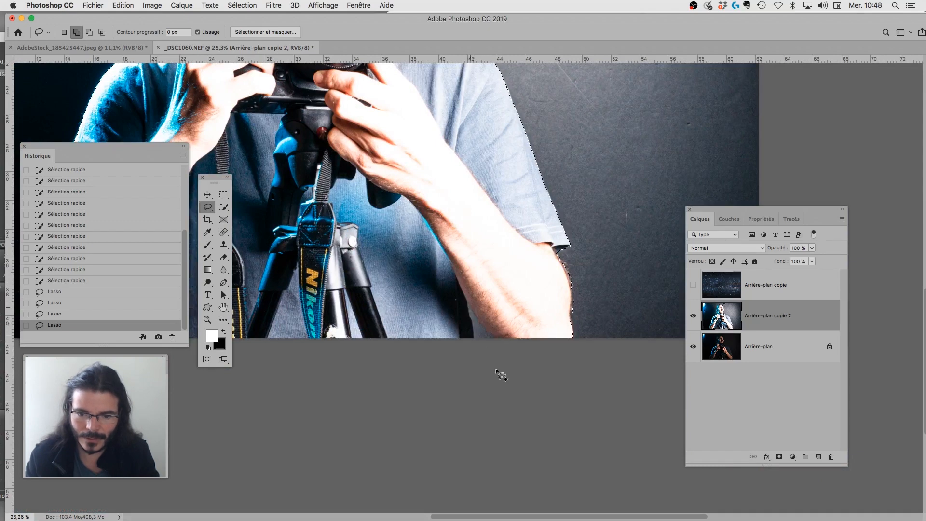
click(88, 31)
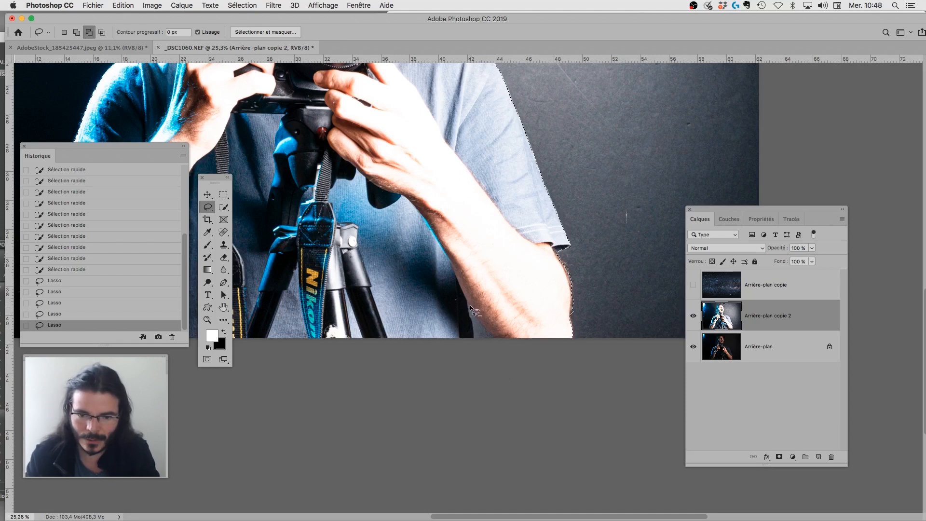
mouse_move(473, 325)
mouse_down()
mouse_move(474, 337)
mouse_move(491, 343)
mouse_move(475, 319)
mouse_up()
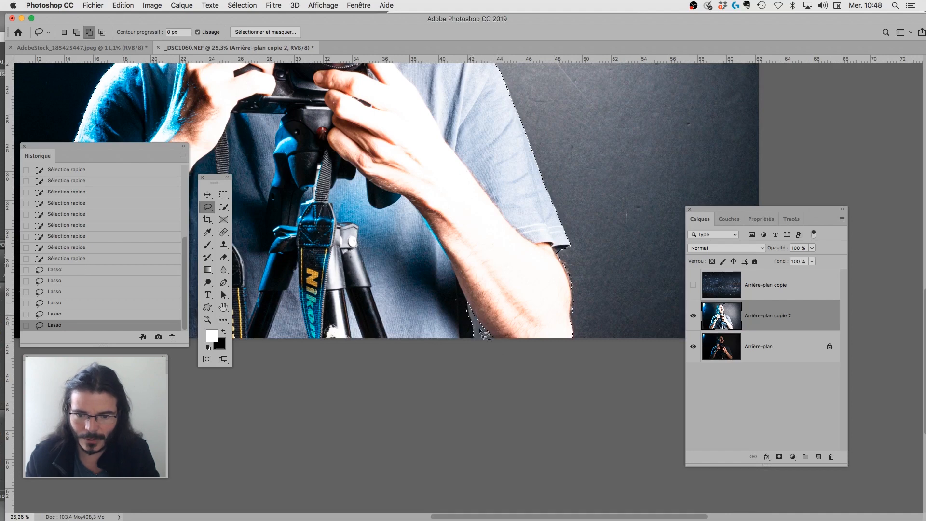
- Switch the Lasso back to add mode and include the missed areas of the shirt front around the tripod and straps
key(z)
click(475, 314)
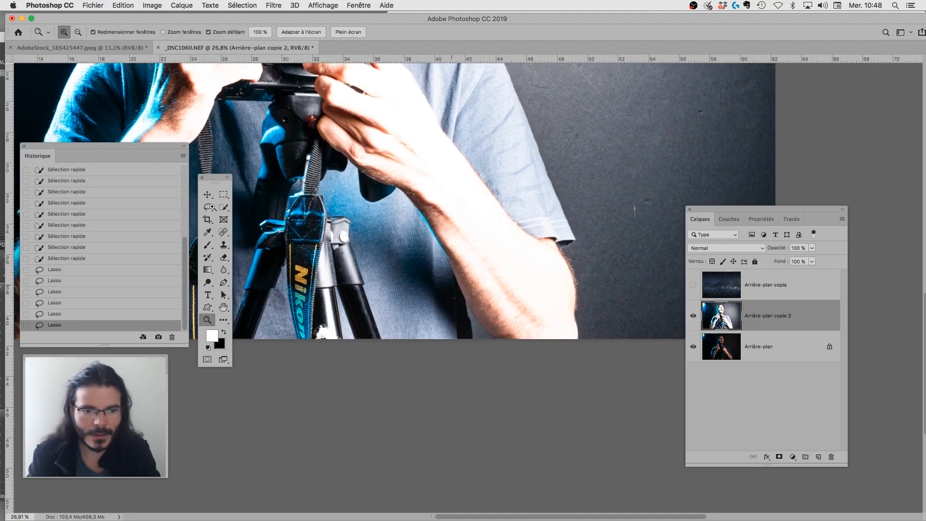
key(l)
click(77, 32)
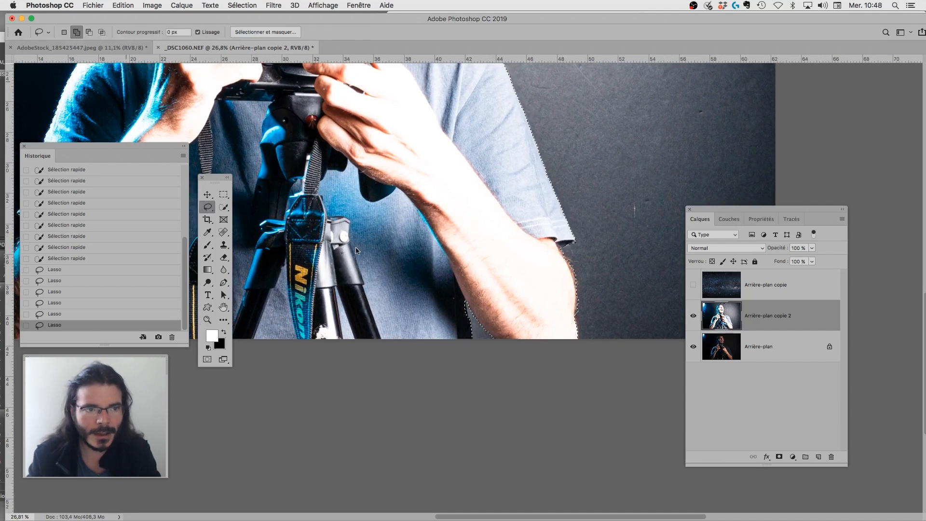
mouse_move(471, 309)
mouse_down()
mouse_move(477, 344)
mouse_move(377, 287)
mouse_move(327, 280)
mouse_up()
- Add the small missed area between the raised hand and the hair at the neck with the Lasso
key(z)
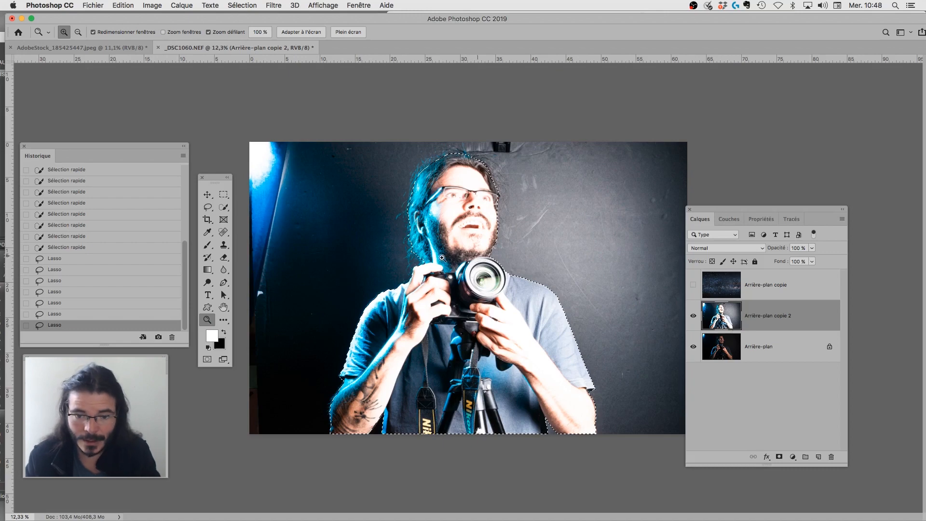
drag(472, 305, 571, 323)
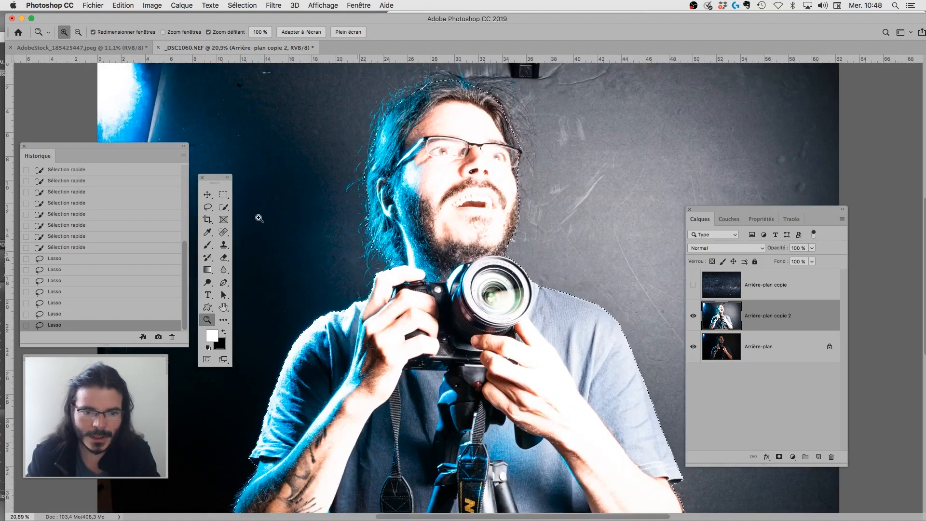
click(208, 208)
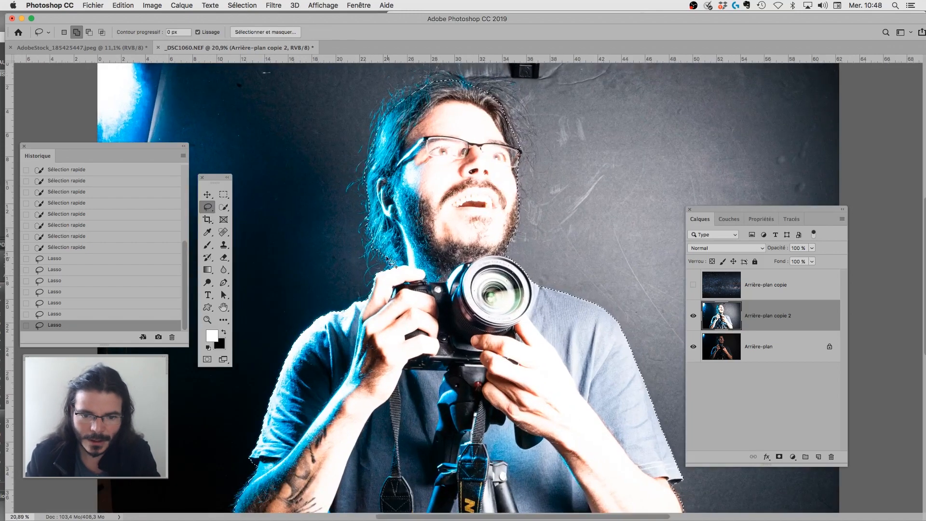
drag(398, 270, 401, 261)
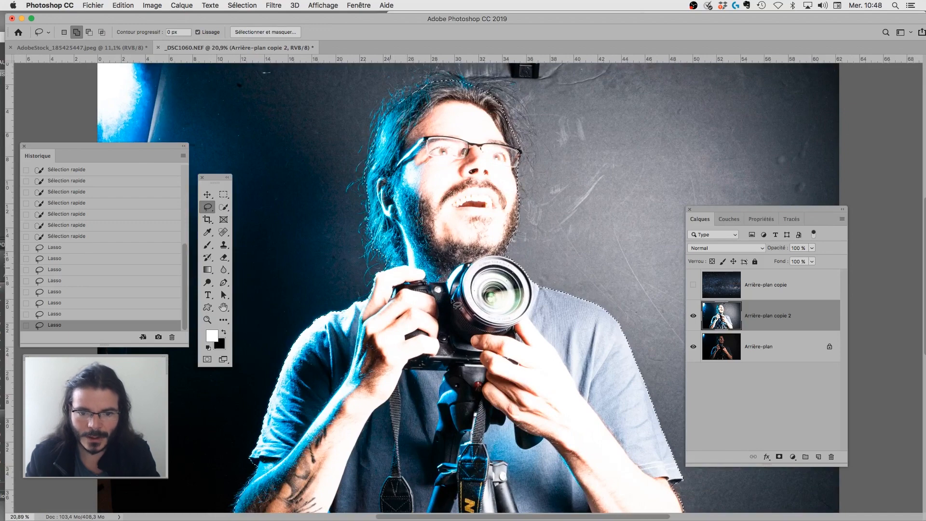
- Turn the selection into a layer mask on "Arrière-plan copie 2" and hide the "Arrière-plan" layer
key(z)
drag(460, 314, 338, 306)
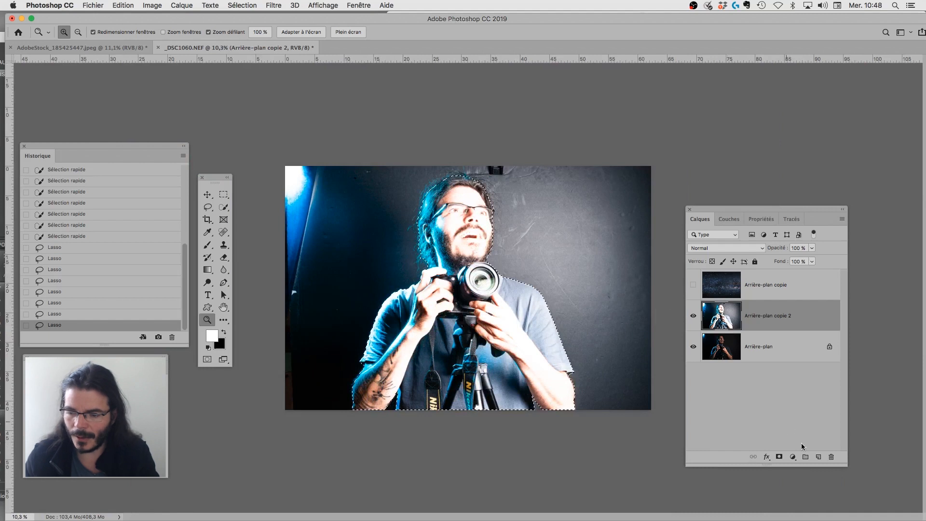
click(779, 457)
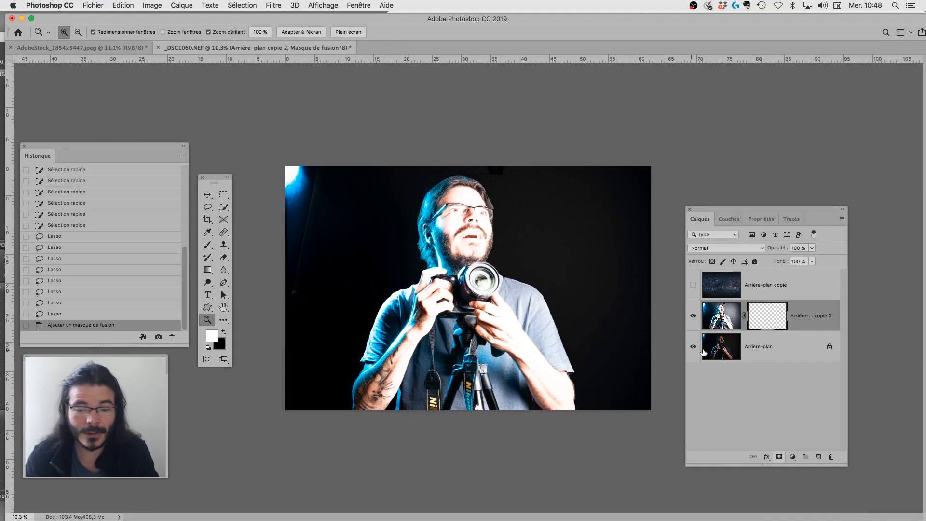
click(693, 347)
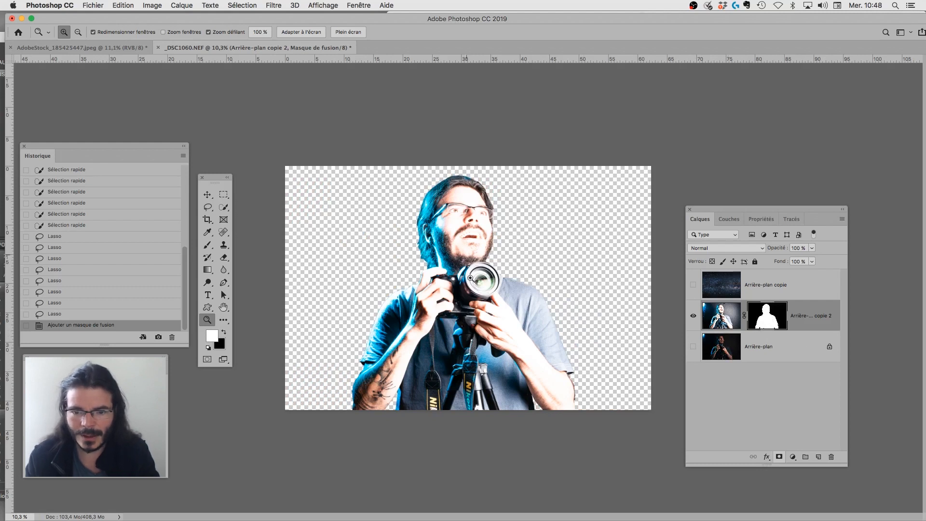
drag(493, 270, 506, 272)
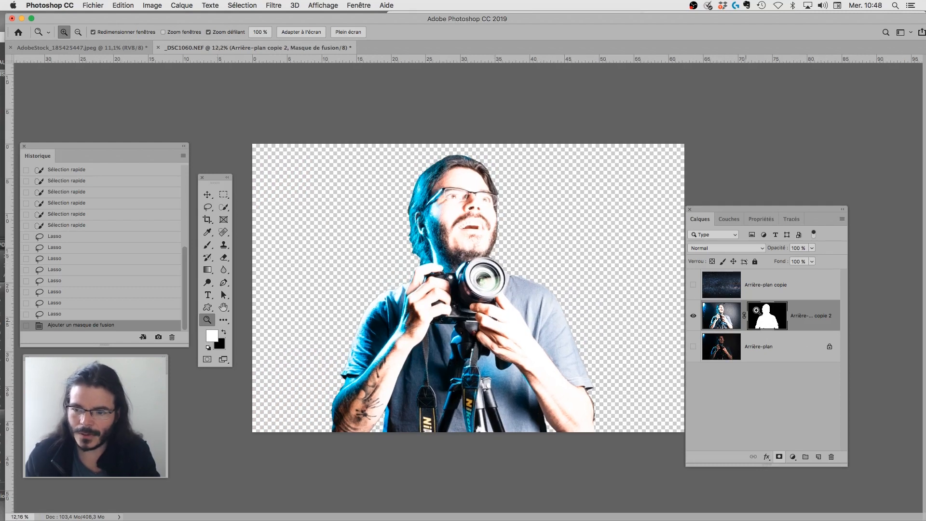
- Open the portrait's layer mask in the Select and Mask workspace for a close view of its edges
double_click(758, 316)
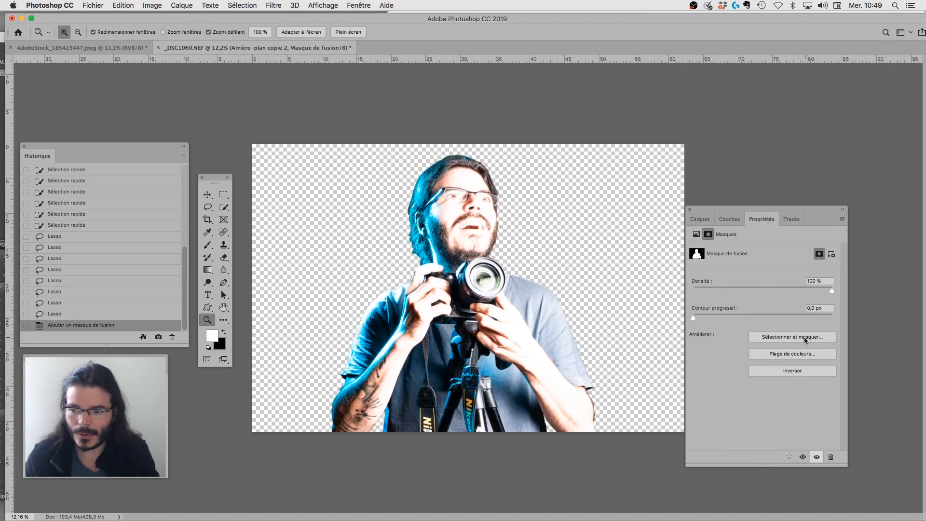
click(789, 338)
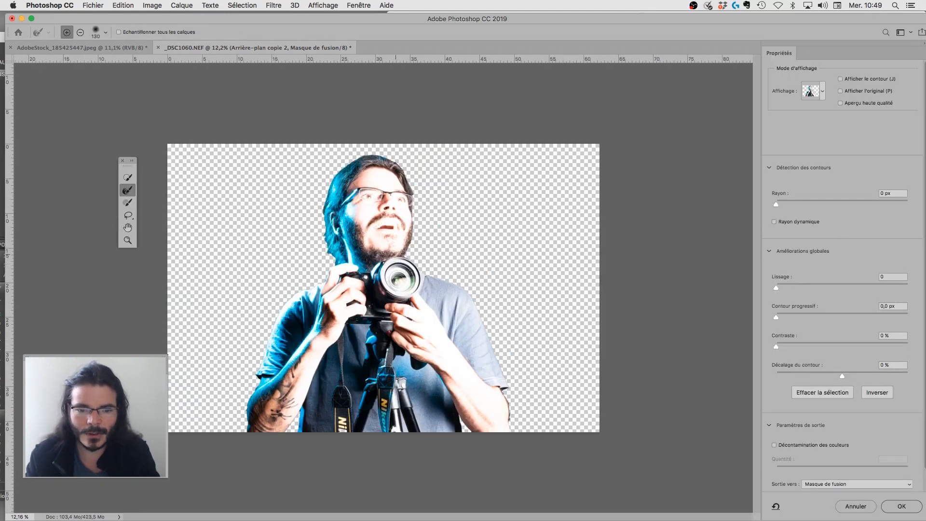
key(super+plus)
key(super+plus)
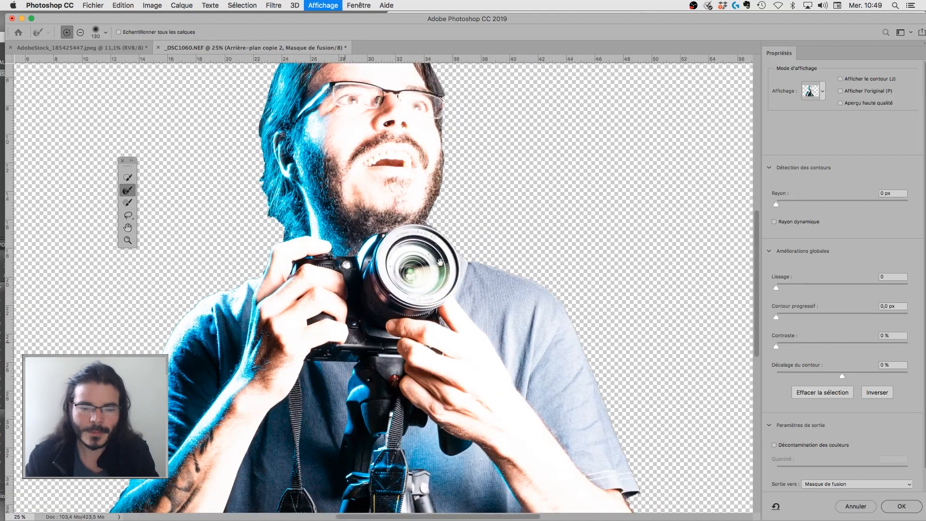
key(super+plus)
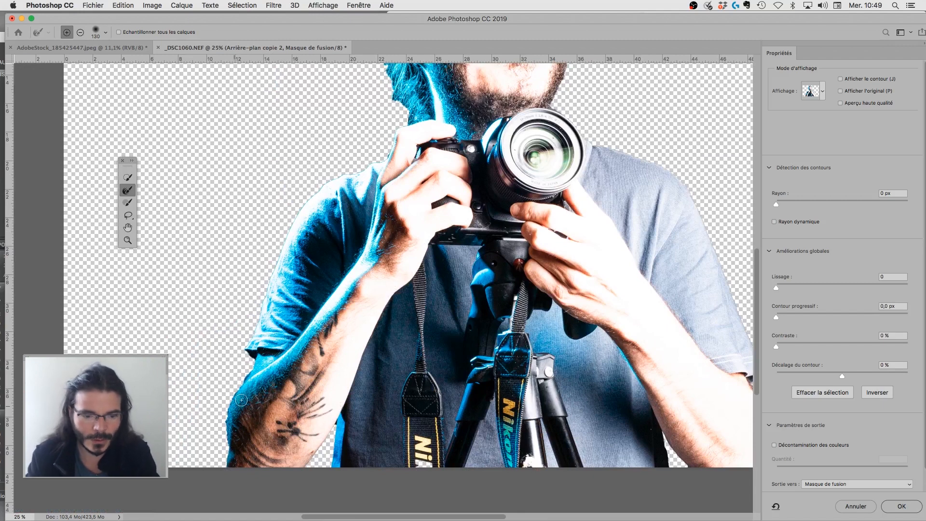
- Try refining the outer edge of the tattooed forearm with the Refine Edge brush
drag(250, 365, 237, 389)
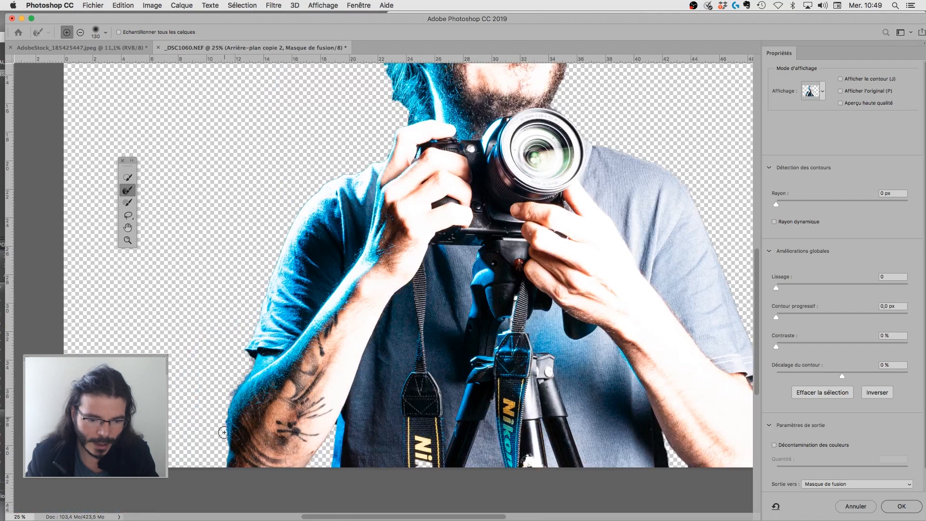
drag(224, 432, 224, 452)
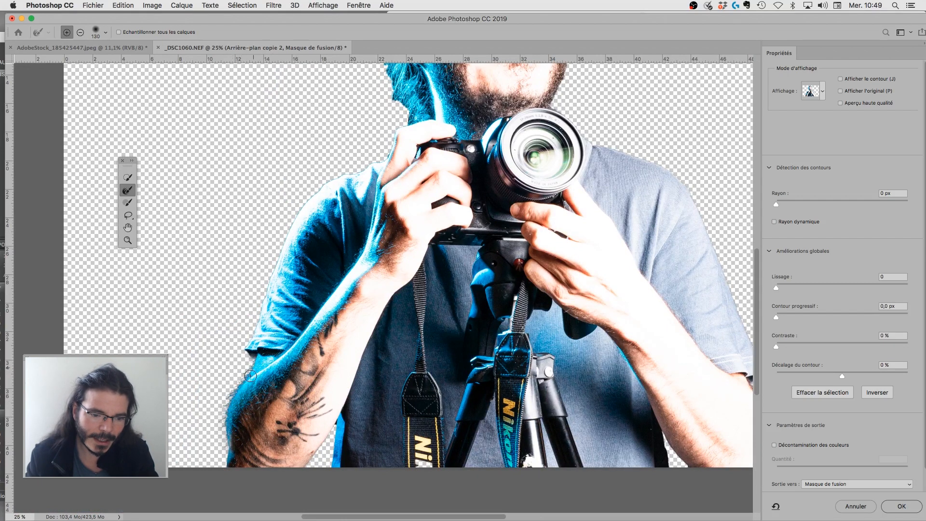
key(super+z)
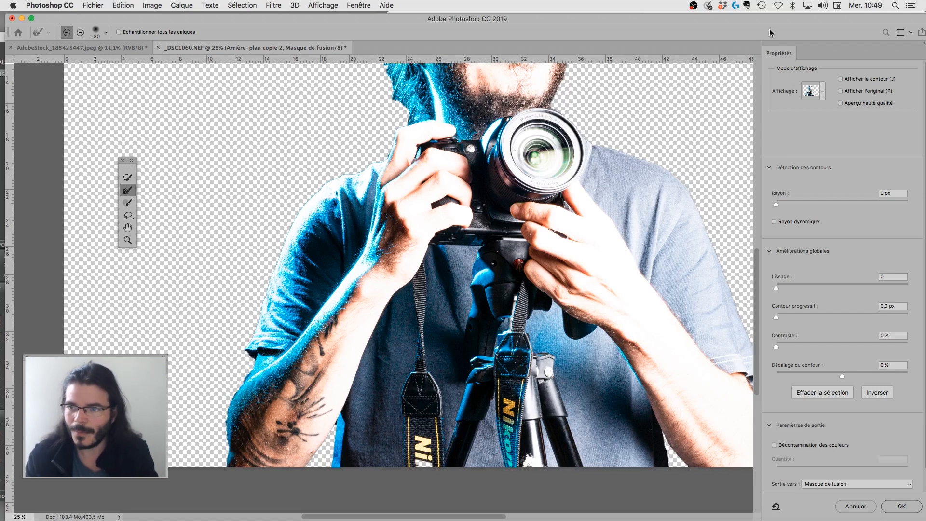
- Enable the smart radius (Rayon dynamique) and set the edge detection radius to 30 px, judging it on the forearm hair
drag(777, 23, 758, 23)
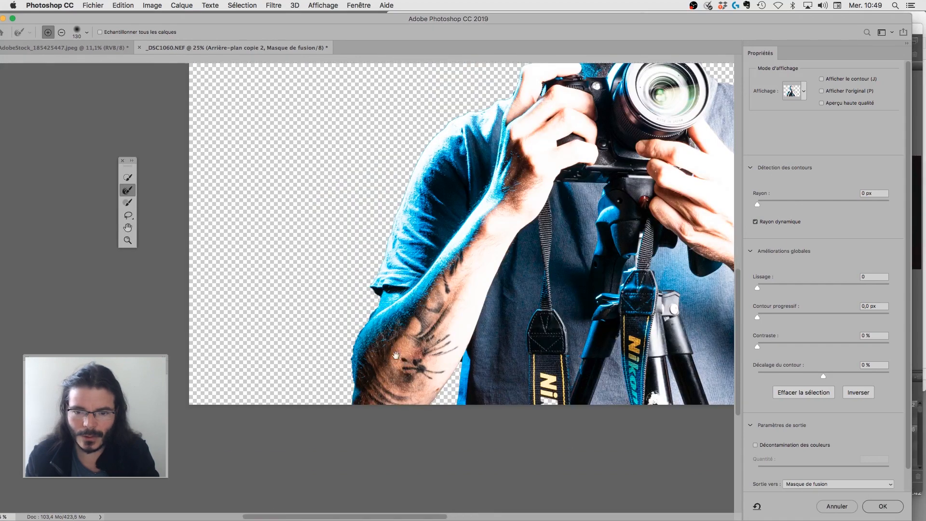
key(super+plus)
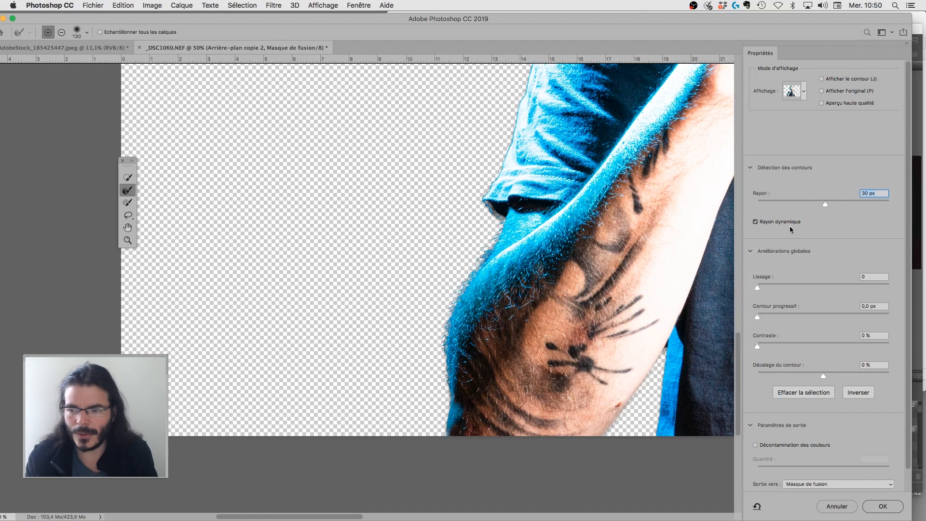
drag(804, 204, 801, 205)
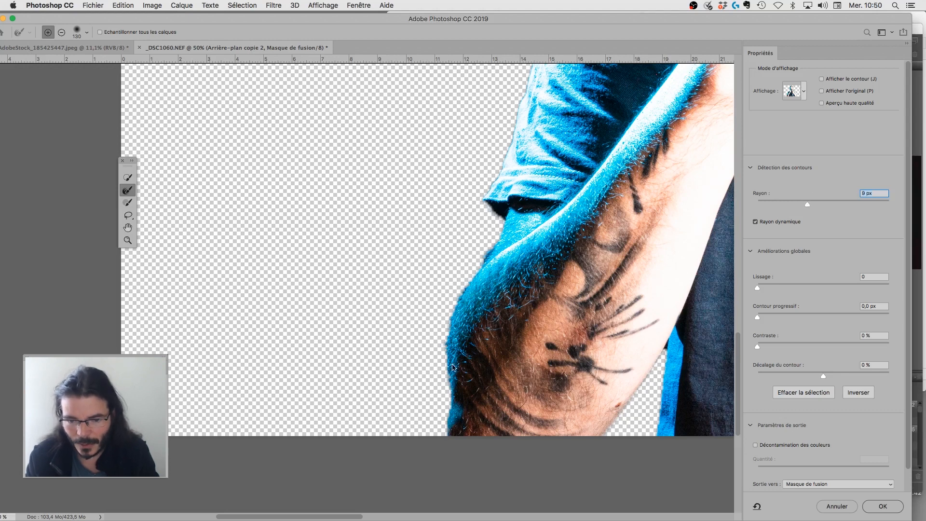
mouse_move(808, 204)
mouse_down()
mouse_move(821, 211)
mouse_move(797, 207)
mouse_up()
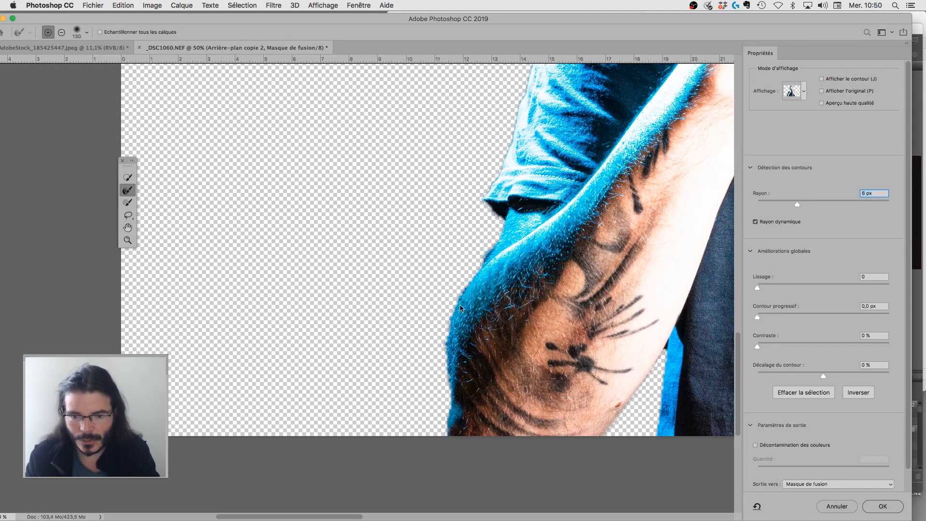
drag(797, 204, 825, 204)
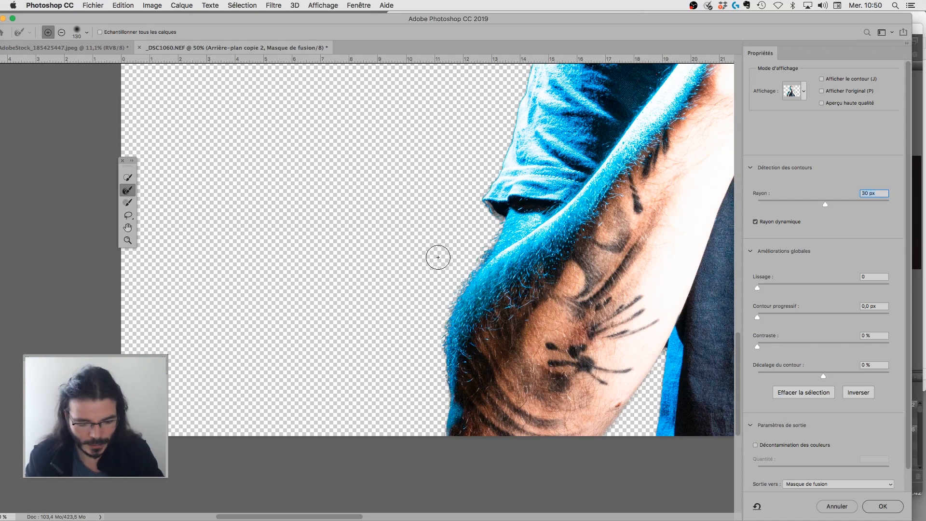
- Refine the outer edge of the untattooed forearm, from sleeve hem to image border, with a smaller Refine Edge brush
mouse_move(449, 261)
mouse_down()
mouse_move(441, 262)
mouse_move(472, 270)
mouse_move(426, 270)
mouse_move(435, 271)
mouse_up()
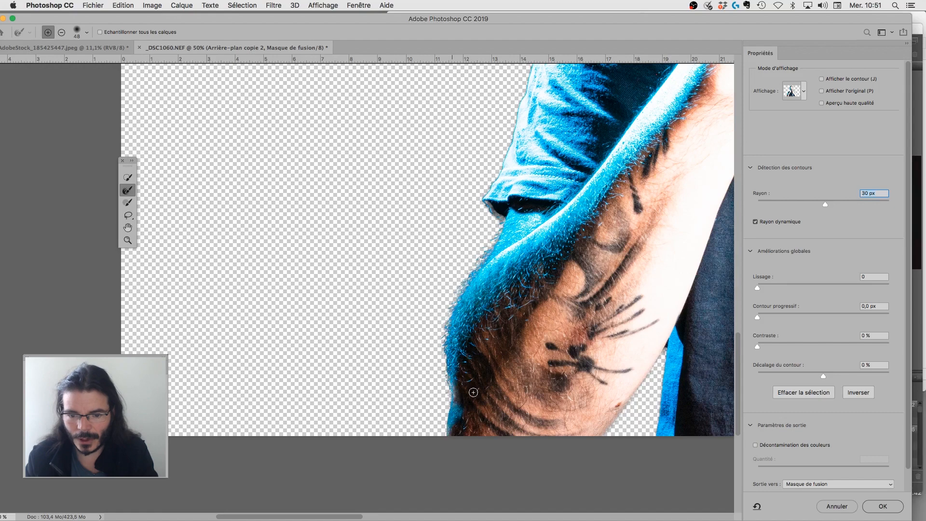
scroll(386, 362, right, 8)
scroll(386, 362, up, 3)
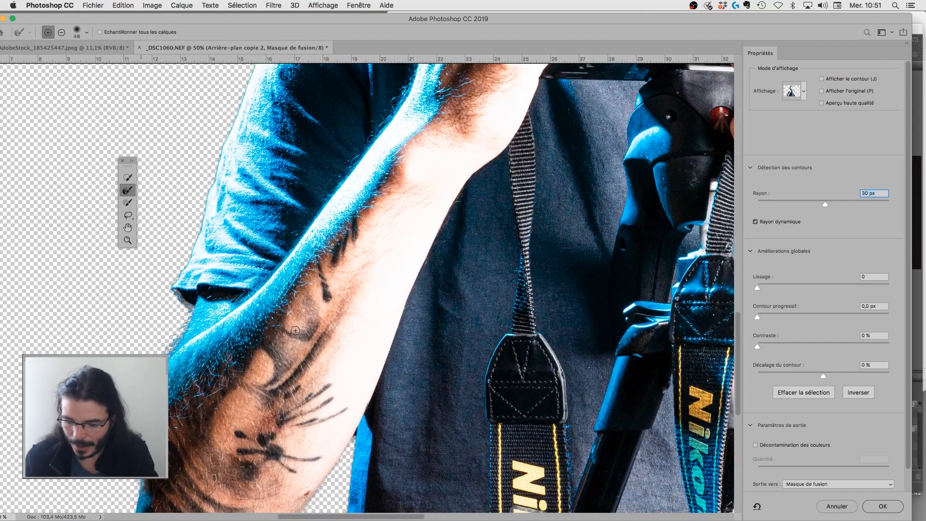
key(super+minus)
key(super+minus)
drag(562, 249, 357, 231)
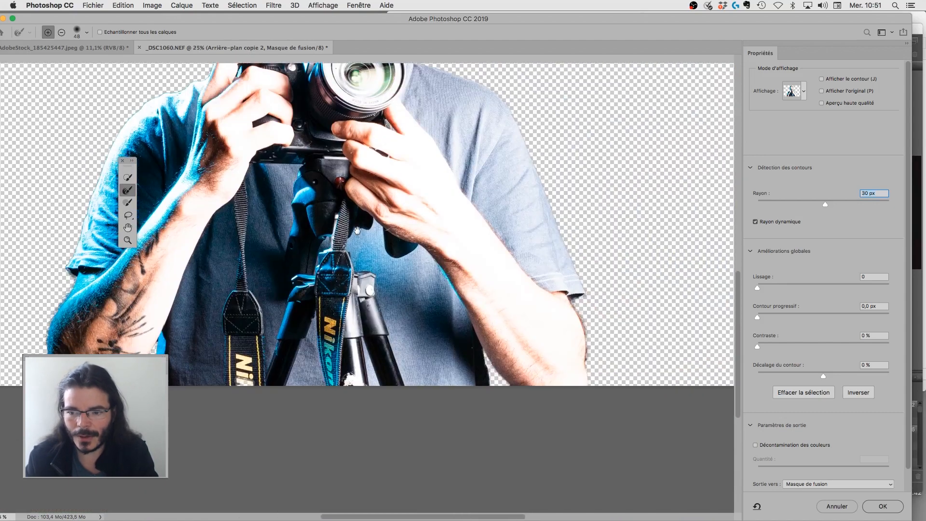
drag(577, 308, 588, 371)
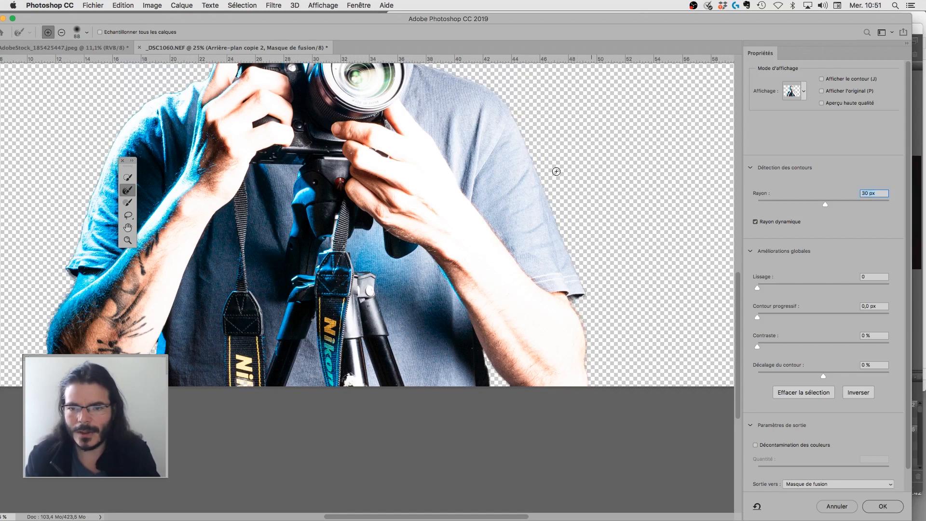
- Refine the mask along the beard and cheek edge on the grey-lit side of the face
drag(493, 144, 573, 384)
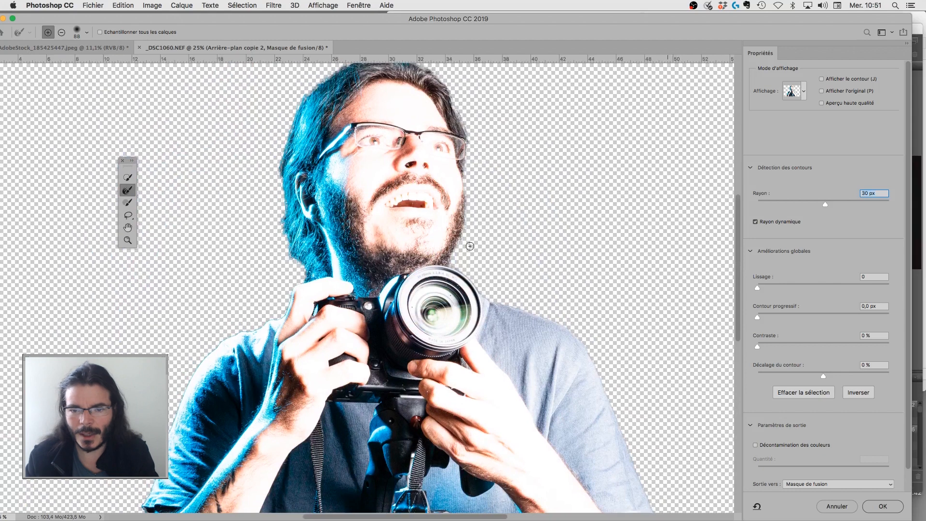
drag(454, 251, 467, 192)
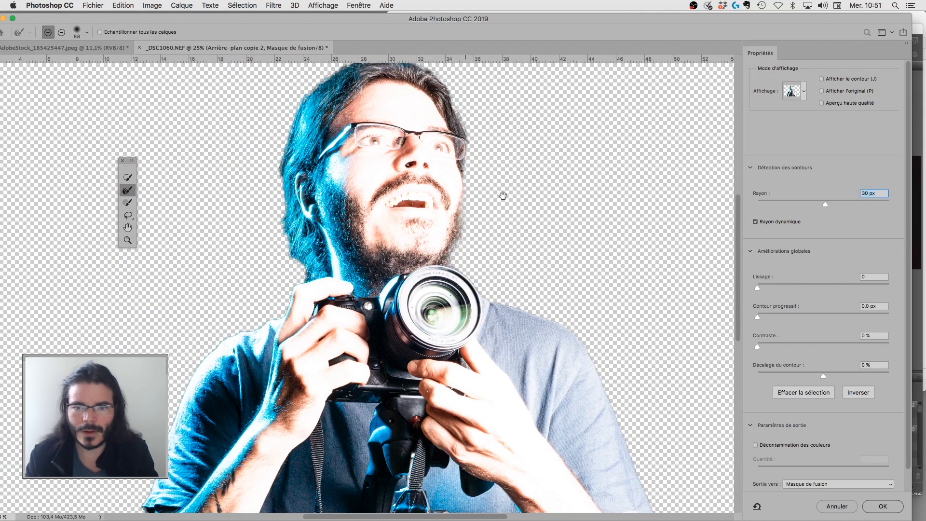
- Refine the mask around the top of the head and along the blue-lit hair, and output the result to the layer mask
drag(518, 225, 557, 338)
mouse_move(511, 248)
mouse_down()
mouse_move(480, 196)
mouse_move(451, 176)
mouse_move(418, 172)
mouse_move(359, 195)
mouse_move(344, 238)
mouse_up()
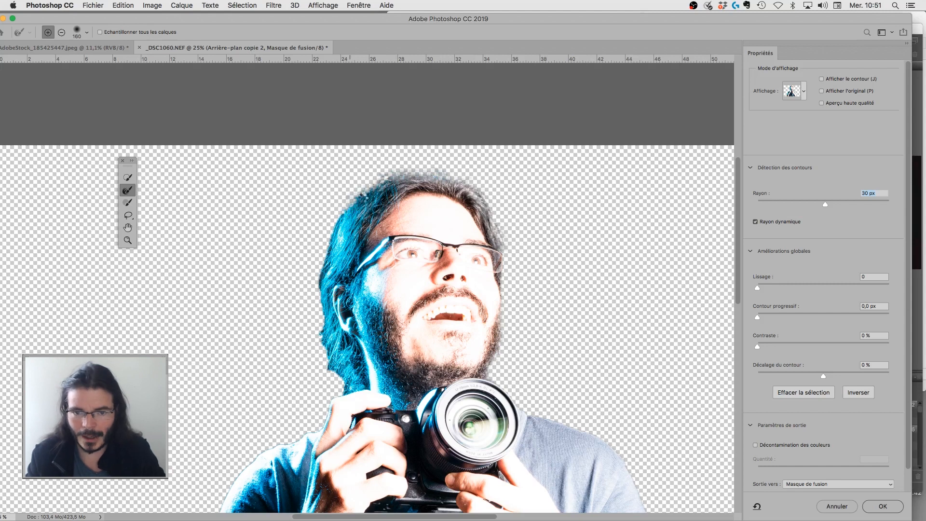
mouse_move(350, 208)
mouse_down()
mouse_move(328, 239)
mouse_move(320, 299)
mouse_move(341, 390)
mouse_up()
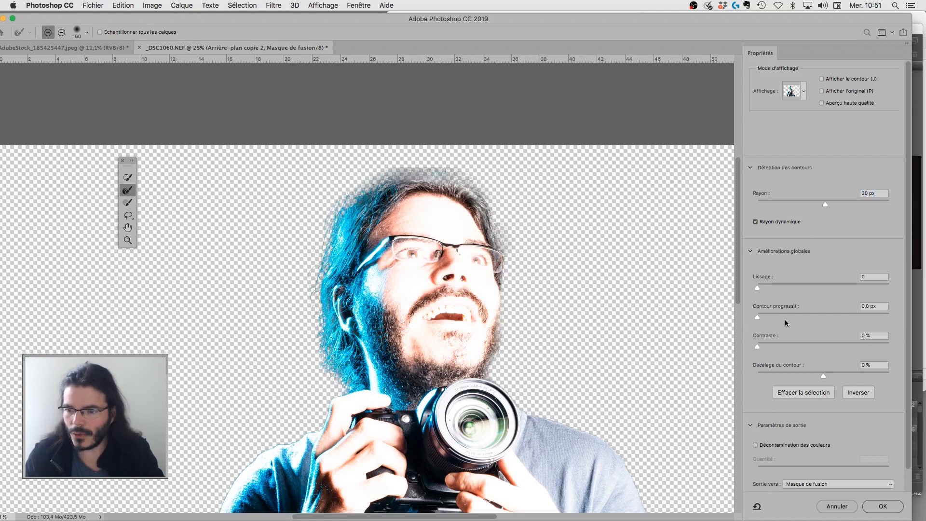
scroll(899, 407, down, 2)
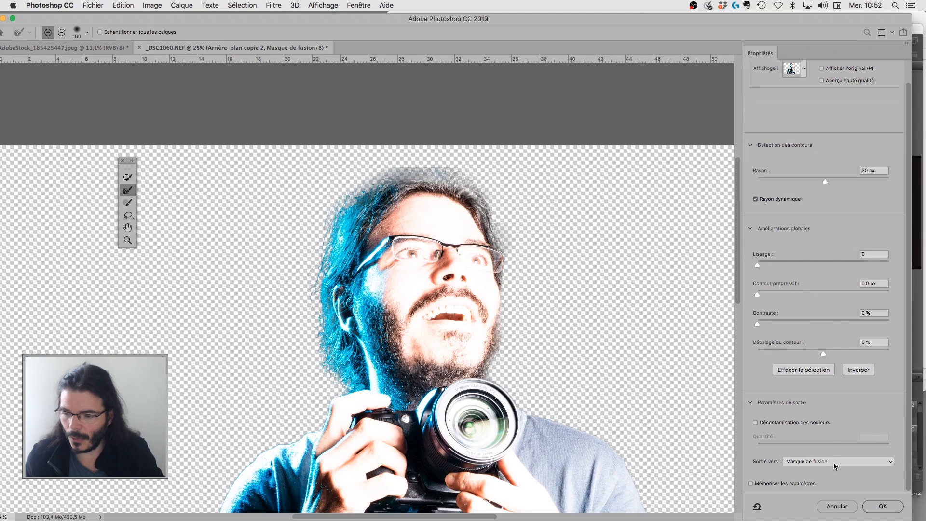
click(878, 505)
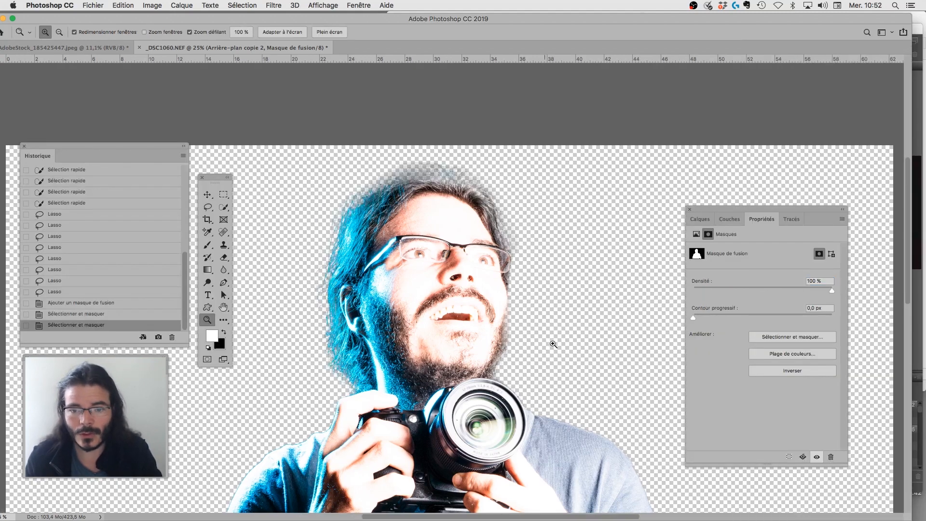
- Show the original portrait layer, unlock it into a regular layer, and make the starry sky layer visible
click(700, 221)
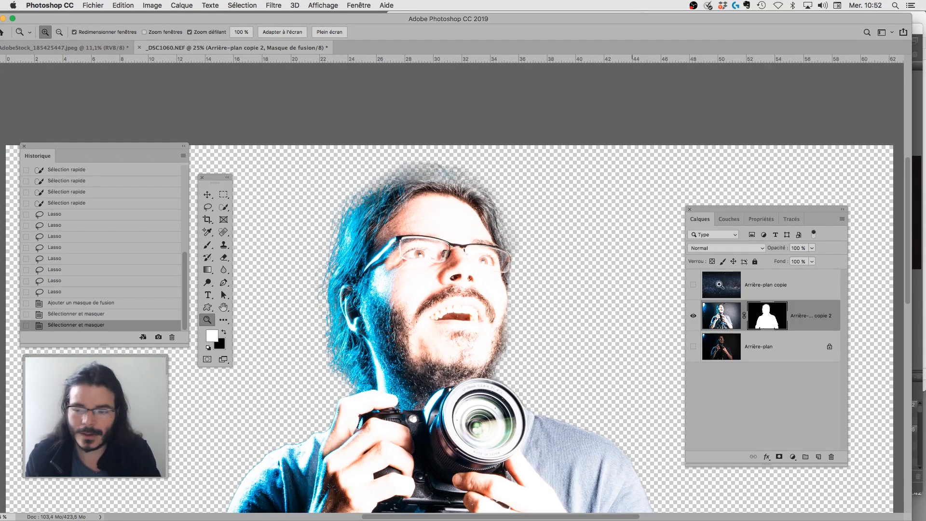
click(694, 351)
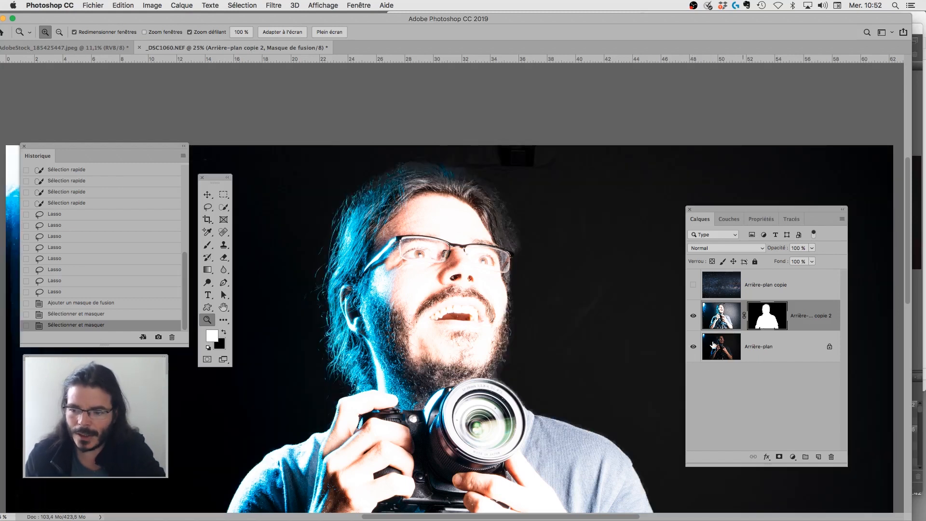
click(829, 348)
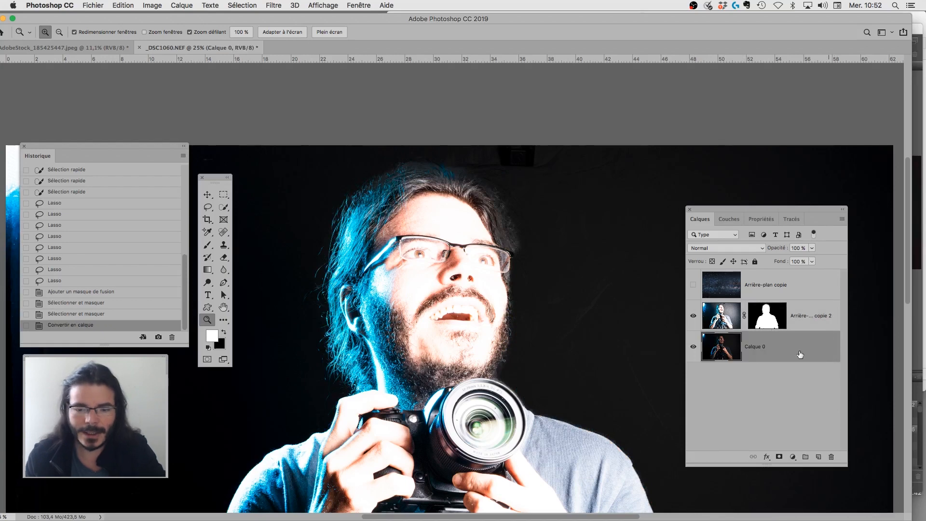
click(693, 285)
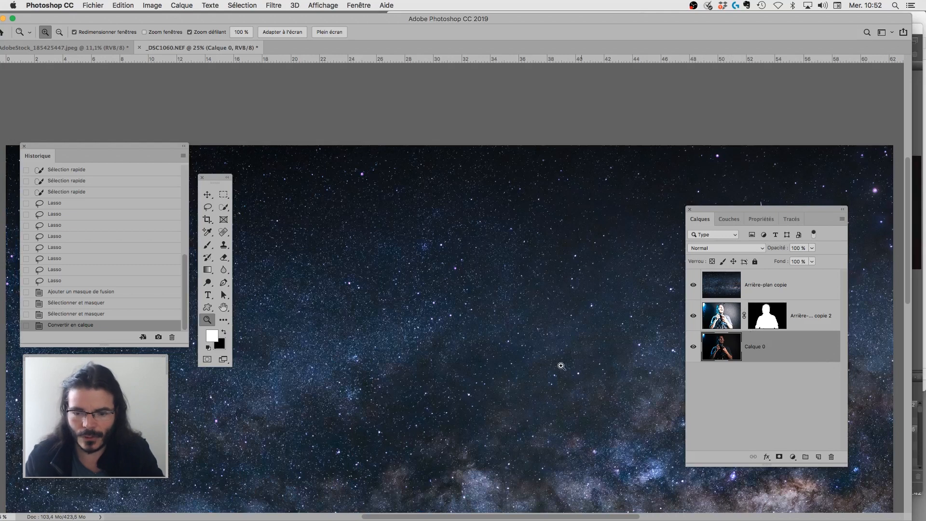
drag(547, 359, 362, 356)
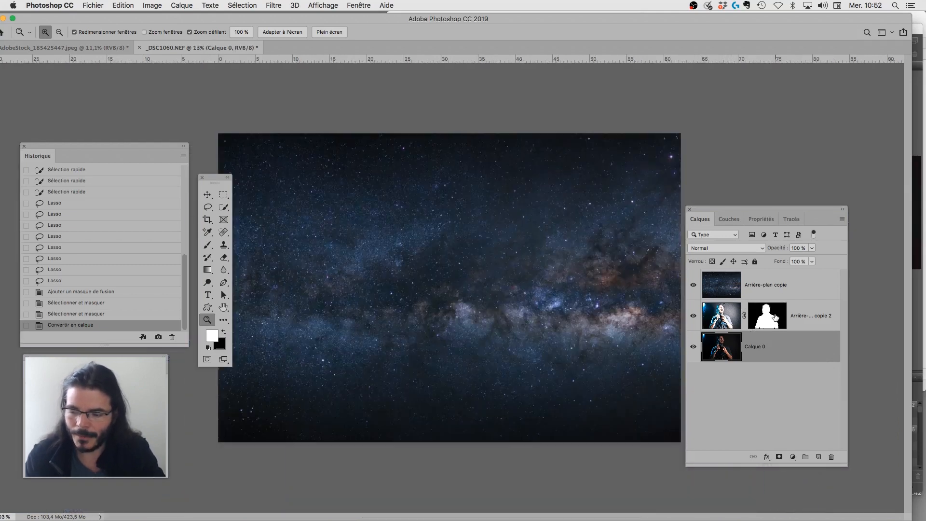
- Hide the starry sky and original portrait layers, and feather the brightened copy's layer mask by 1 px
click(777, 328)
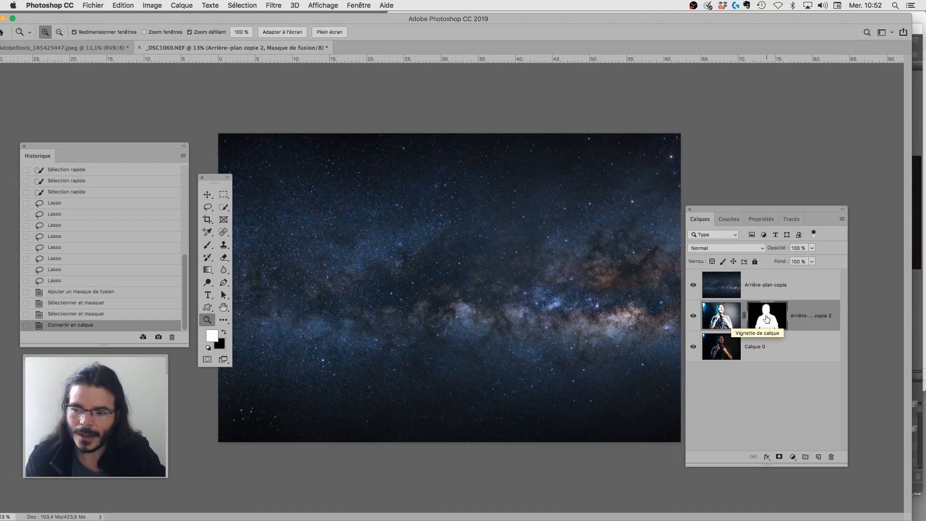
double_click(767, 322)
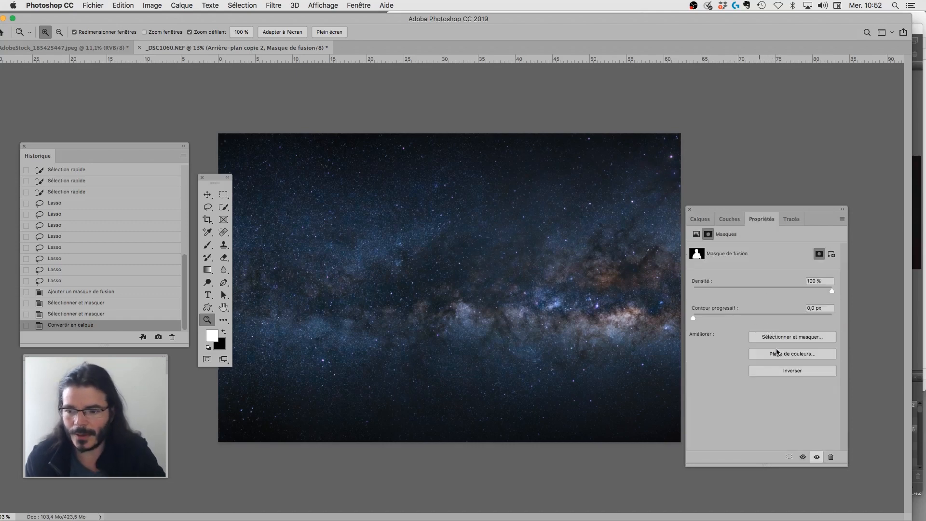
click(693, 317)
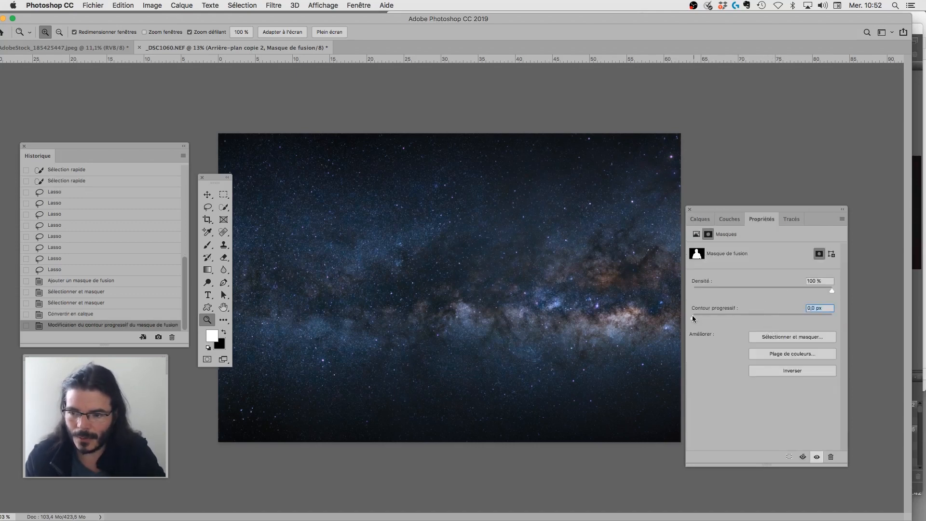
click(700, 220)
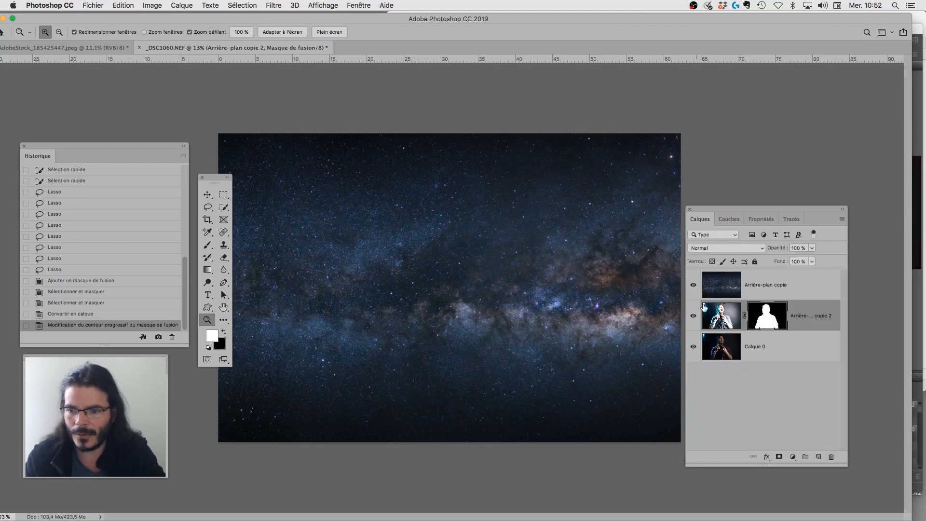
click(693, 284)
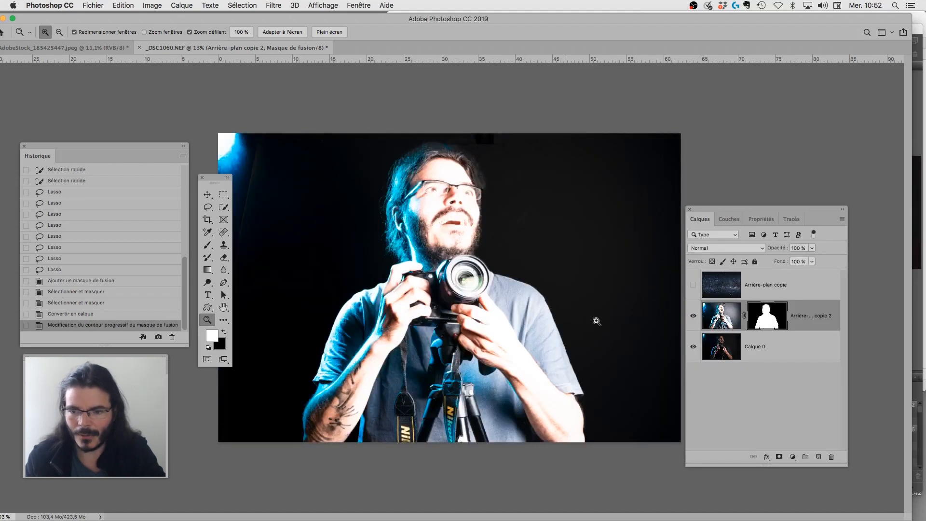
click(693, 347)
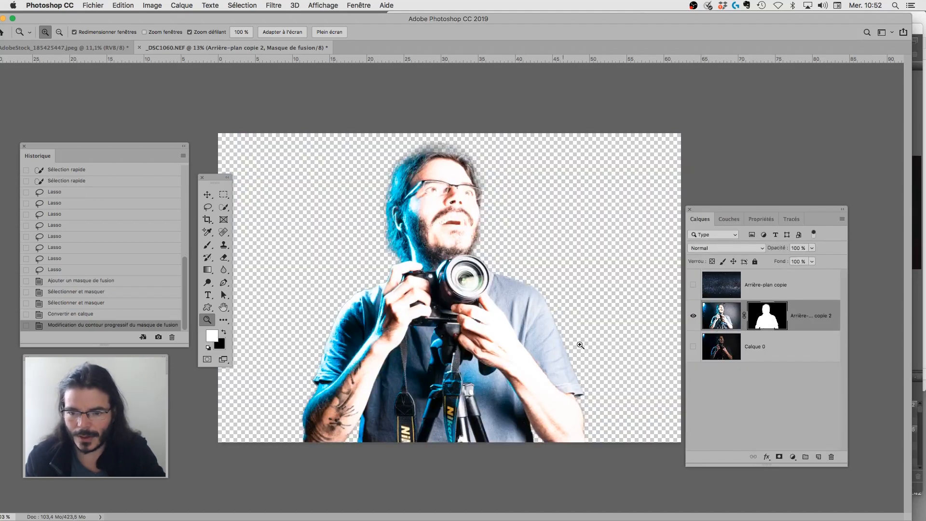
drag(624, 389, 706, 352)
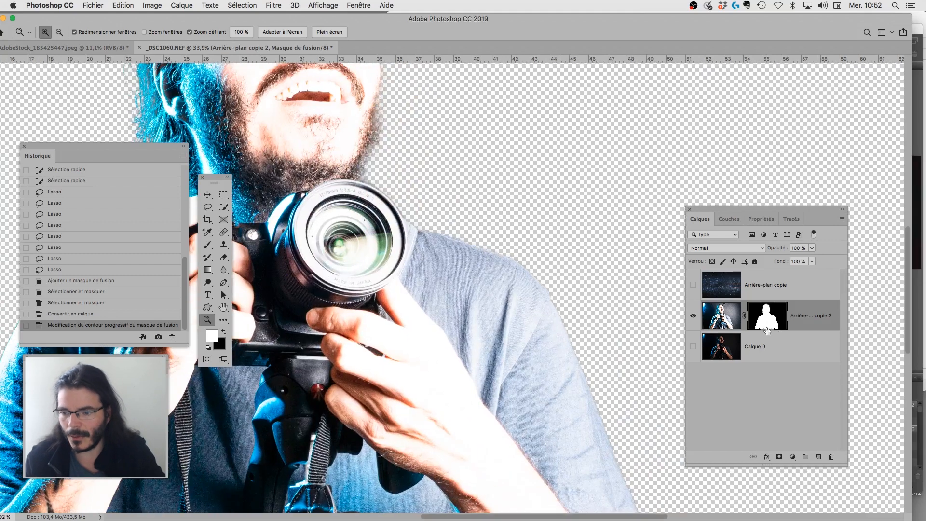
double_click(767, 329)
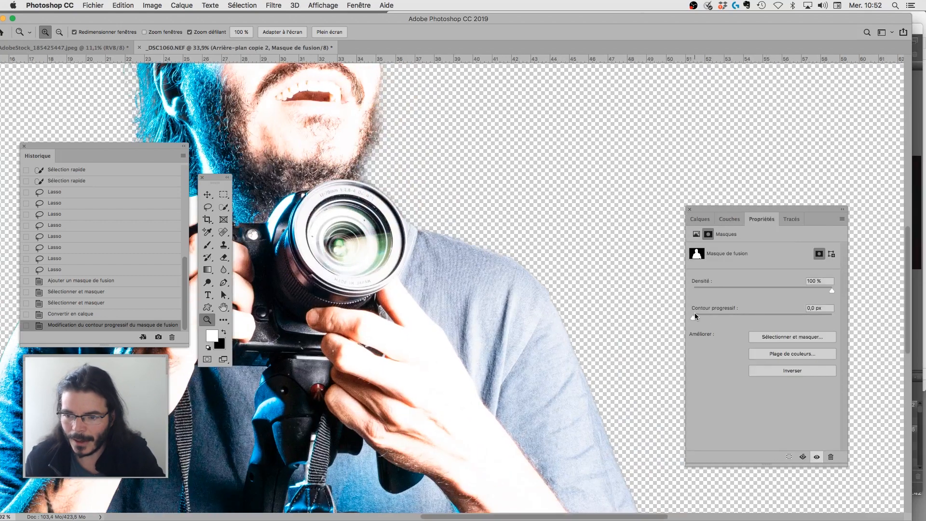
drag(695, 317, 702, 320)
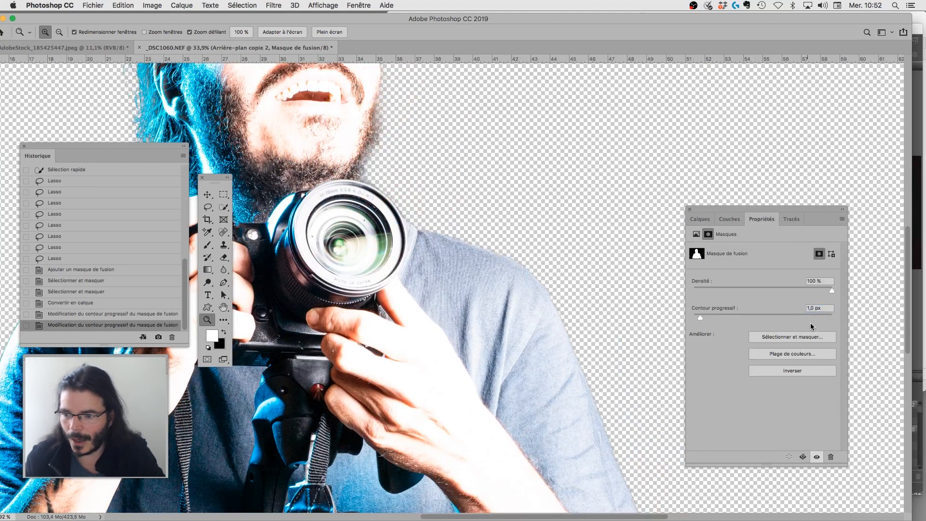
- Show the original portrait (Calque 0) and starry sky layers again
click(702, 222)
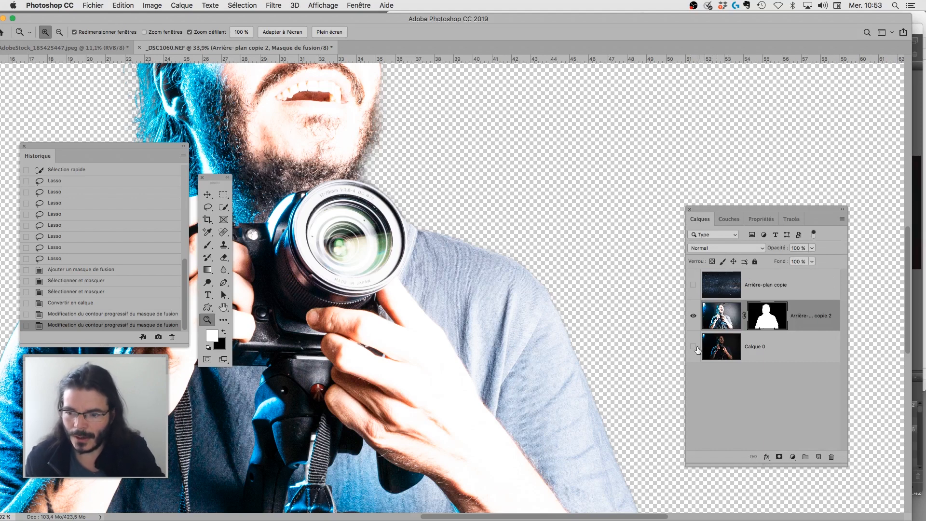
click(694, 347)
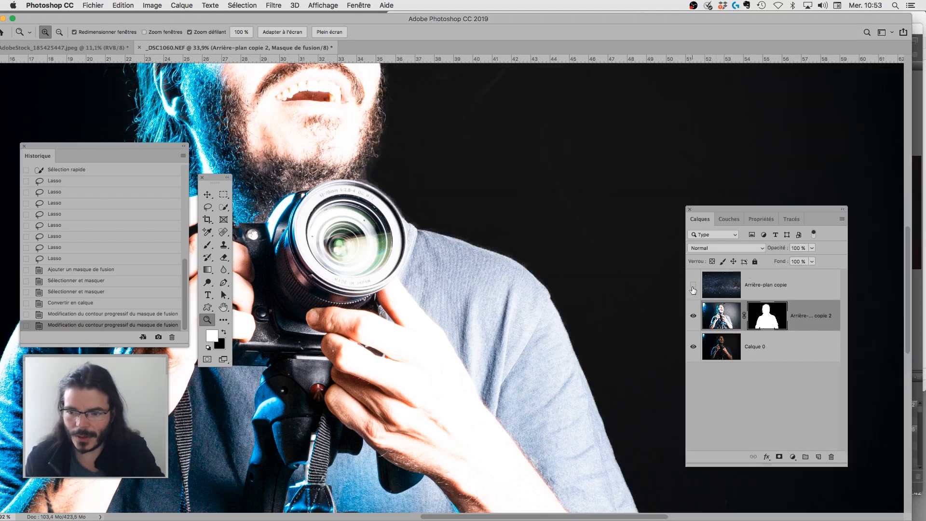
click(694, 285)
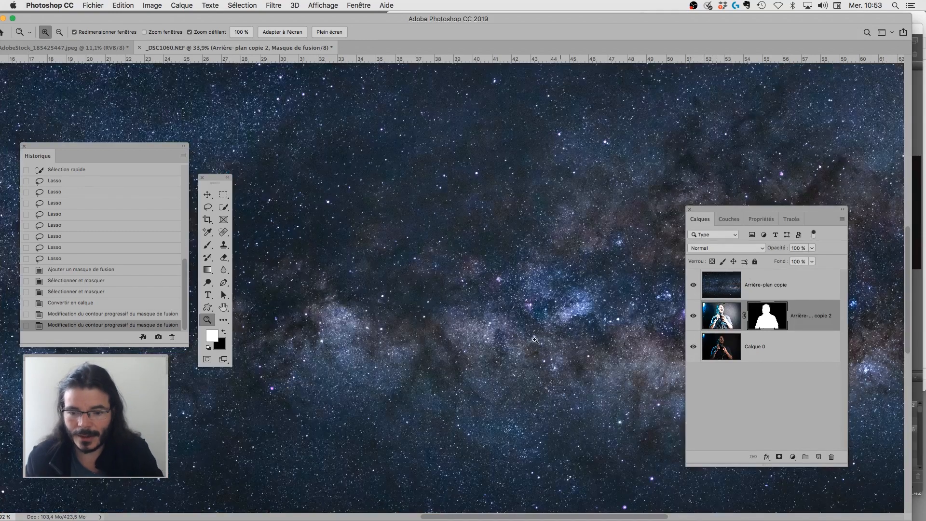
drag(523, 335, 420, 318)
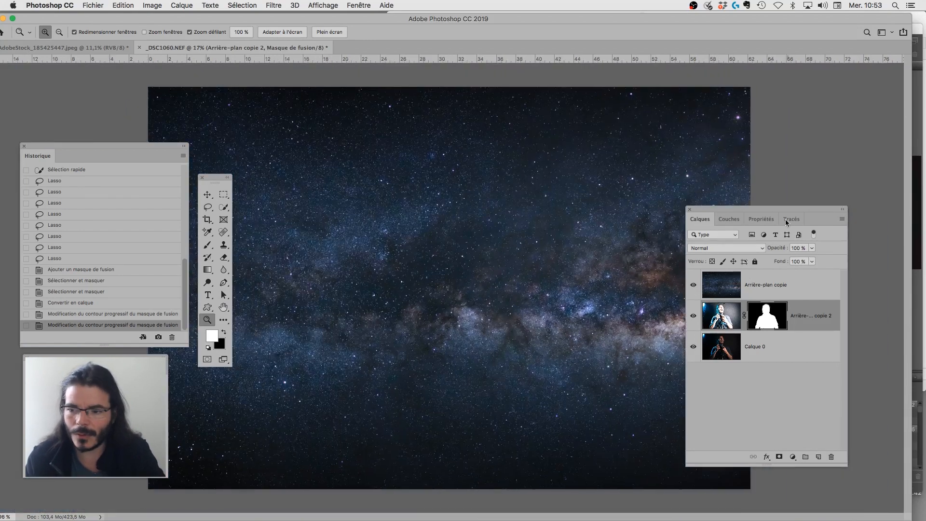
- Move the layer mask from the brightened portrait copy onto the starry sky layer and delete the brightened copy
drag(788, 207, 814, 209)
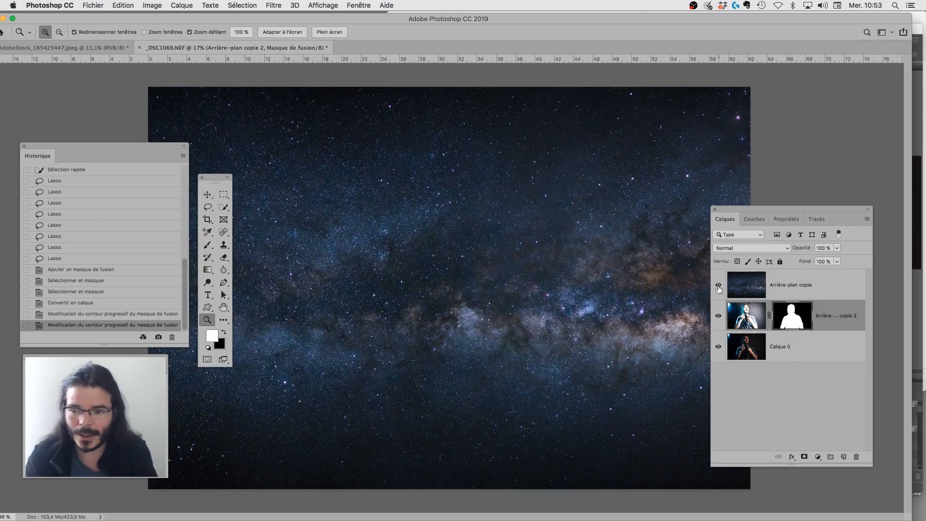
click(718, 285)
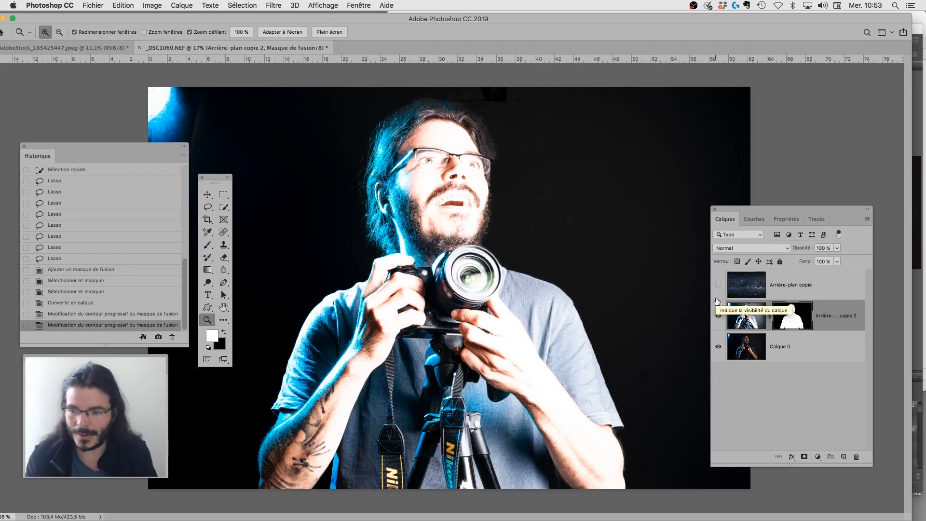
click(718, 285)
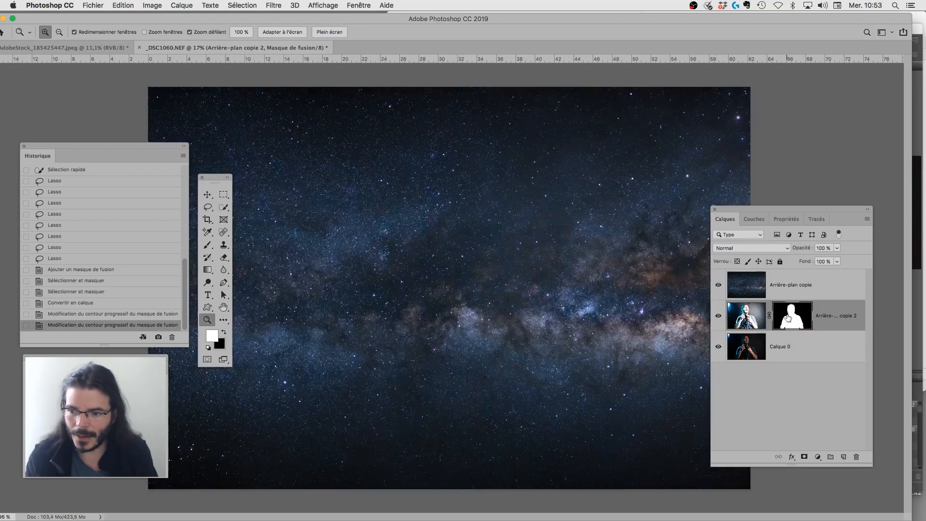
drag(788, 317, 792, 285)
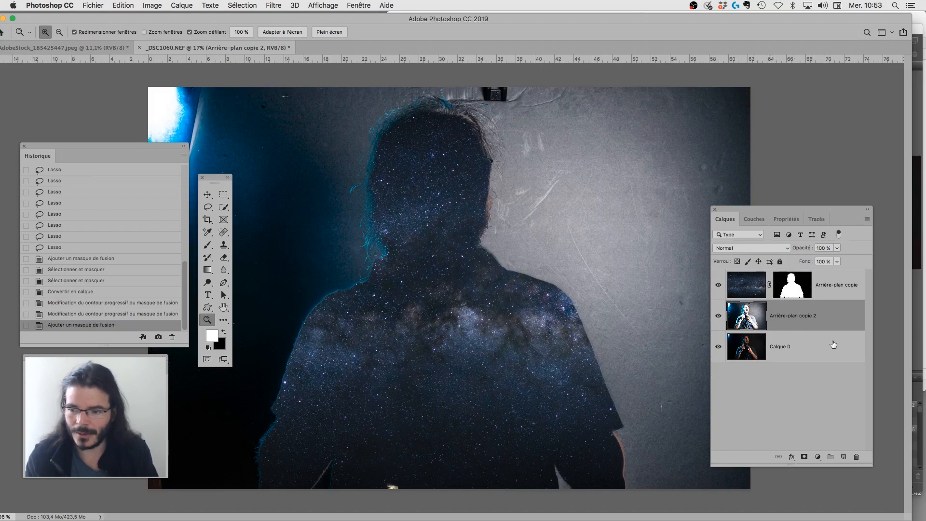
drag(863, 441, 857, 457)
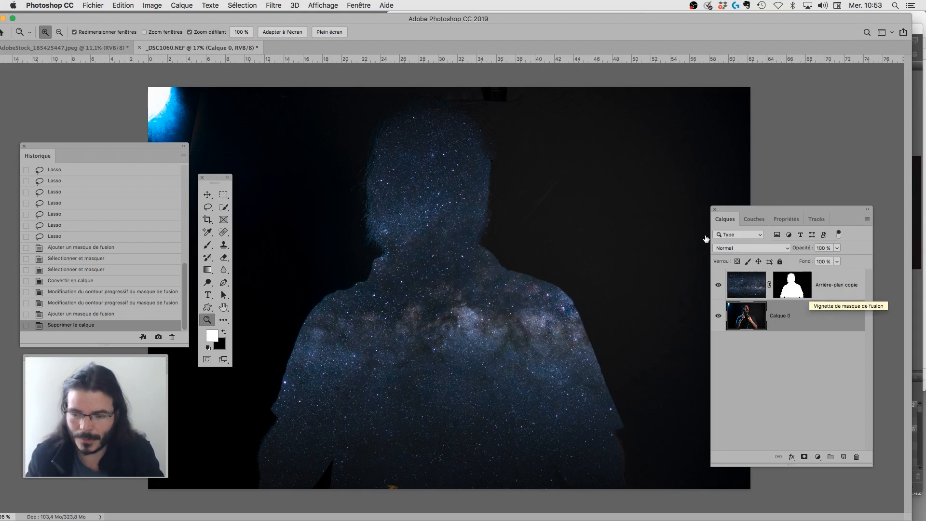
- Invert the starry sky layer's mask so the sky surrounds the subject instead of filling the silhouette
double_click(793, 289)
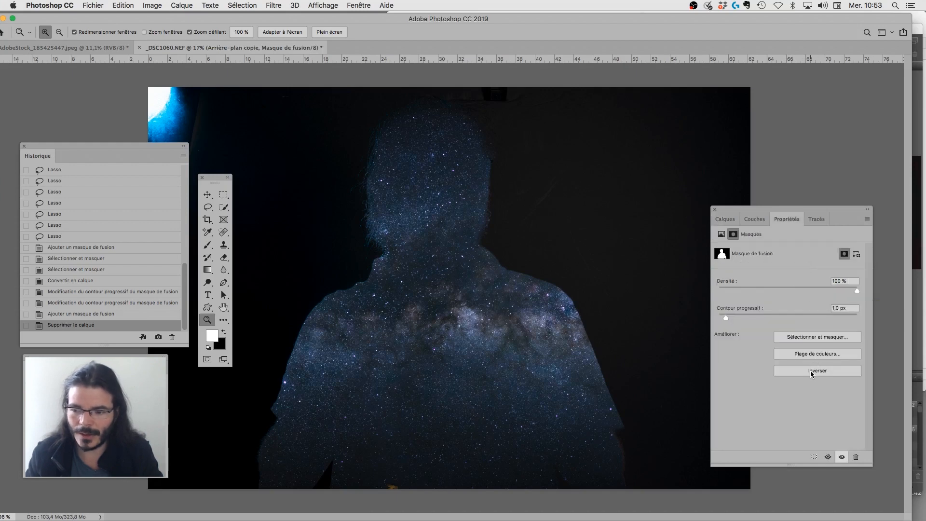
click(811, 373)
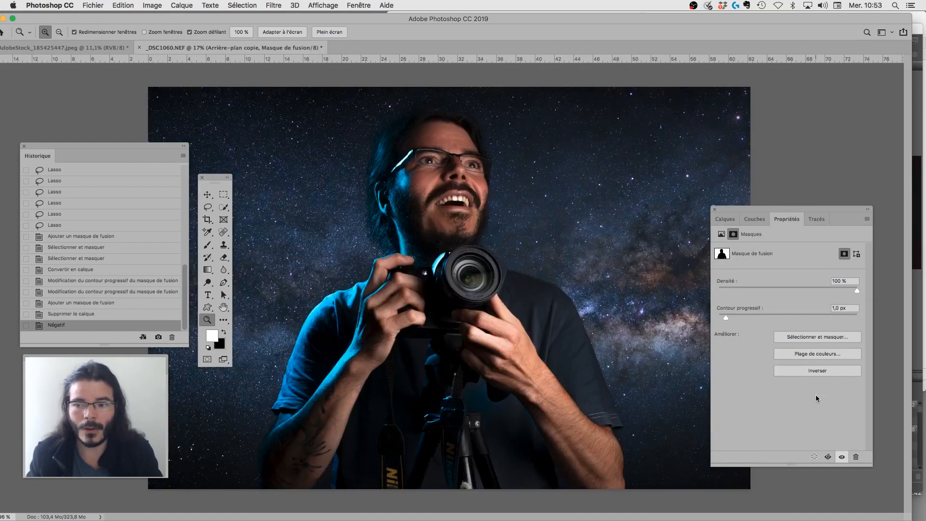
click(724, 219)
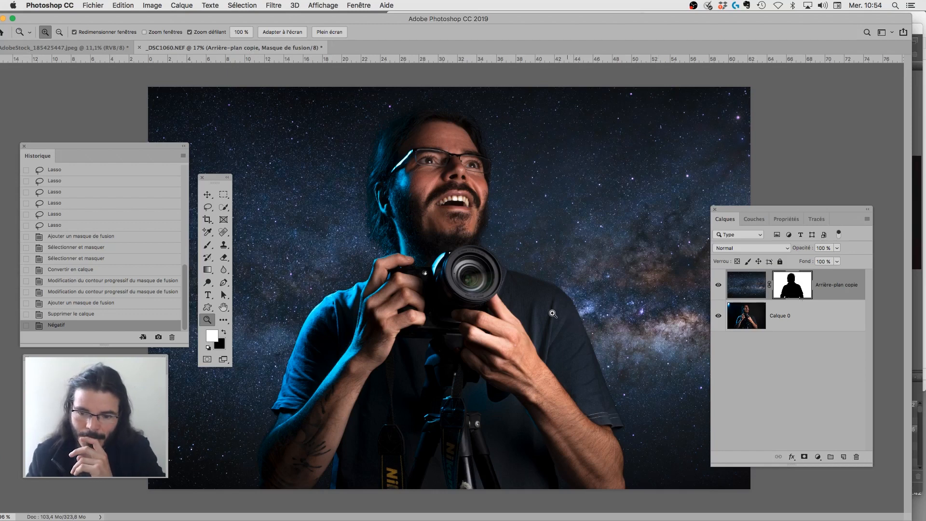
drag(553, 314, 546, 312)
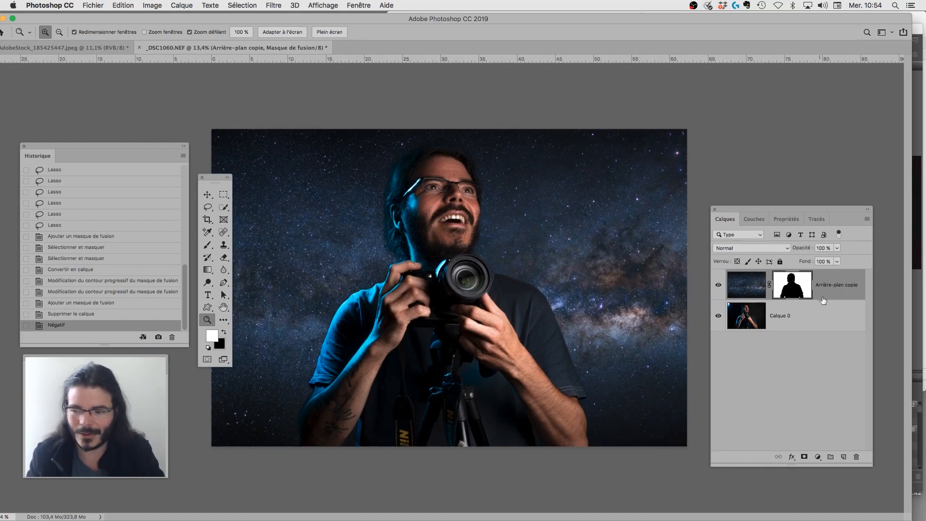
- Duplicate the starry sky layer together with its mask
key(super+2)
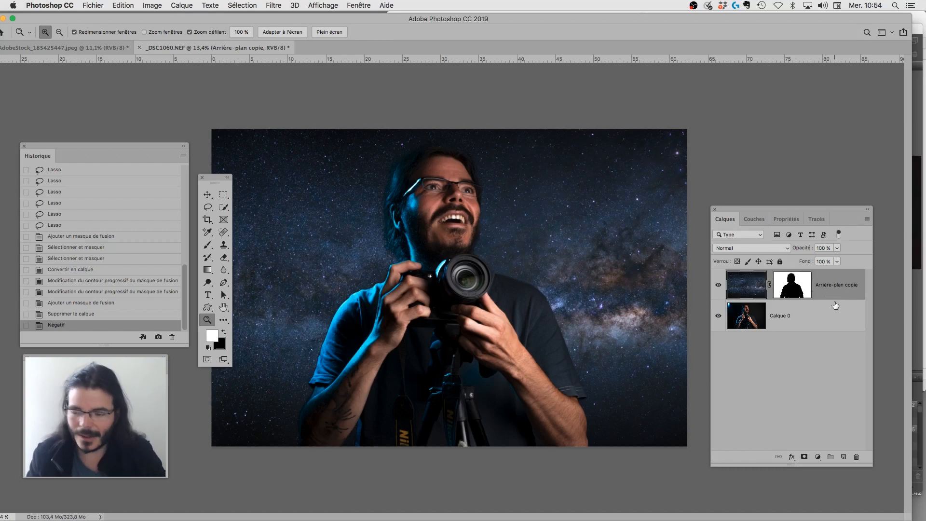
key(super+j)
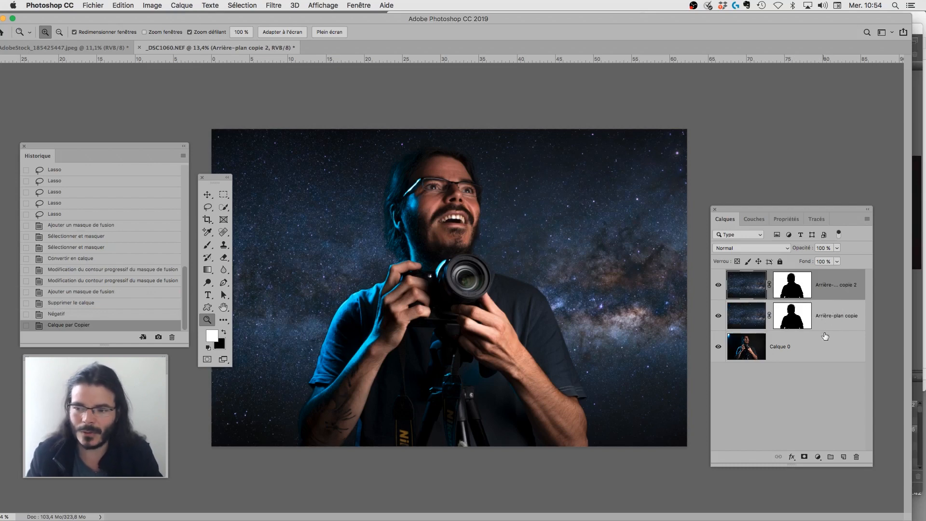
key(super+z)
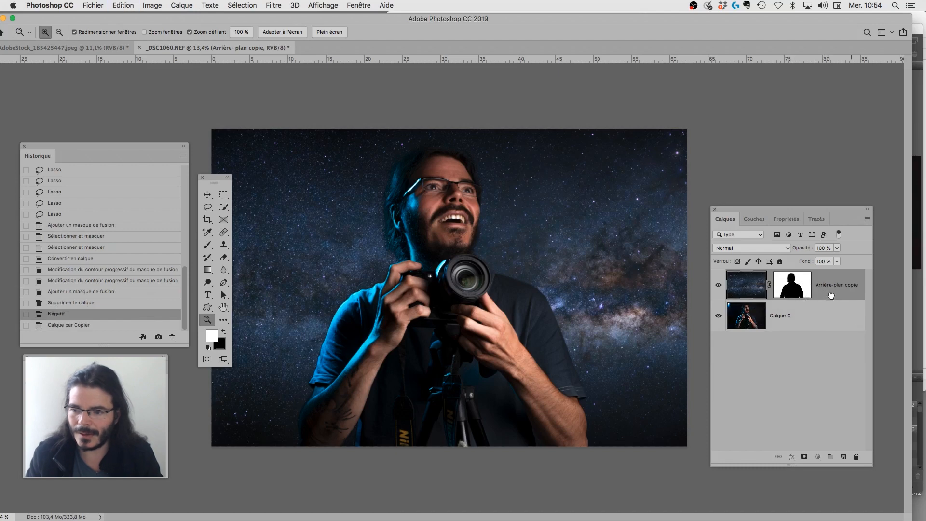
drag(831, 298, 843, 456)
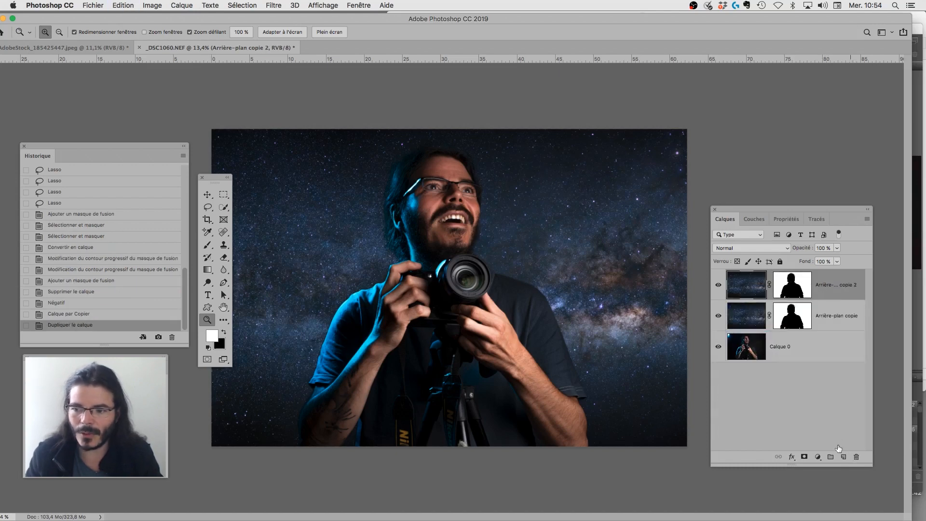
- Invert the mask of the top starry sky copy so its stars cover only the subject's silhouette
click(794, 288)
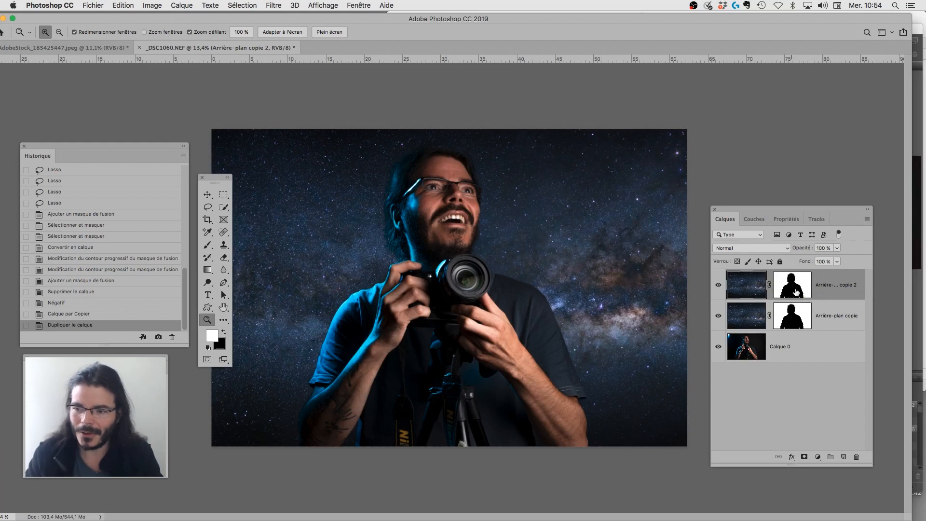
double_click(795, 276)
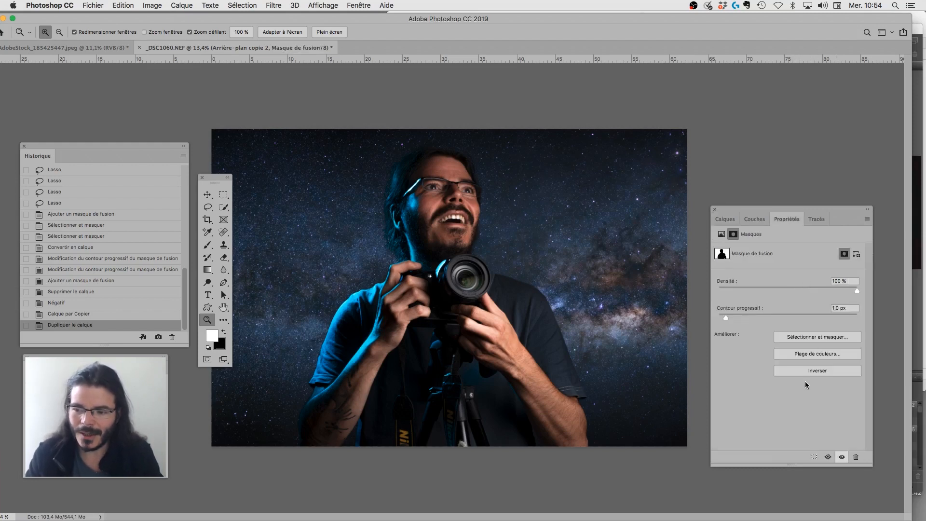
click(815, 370)
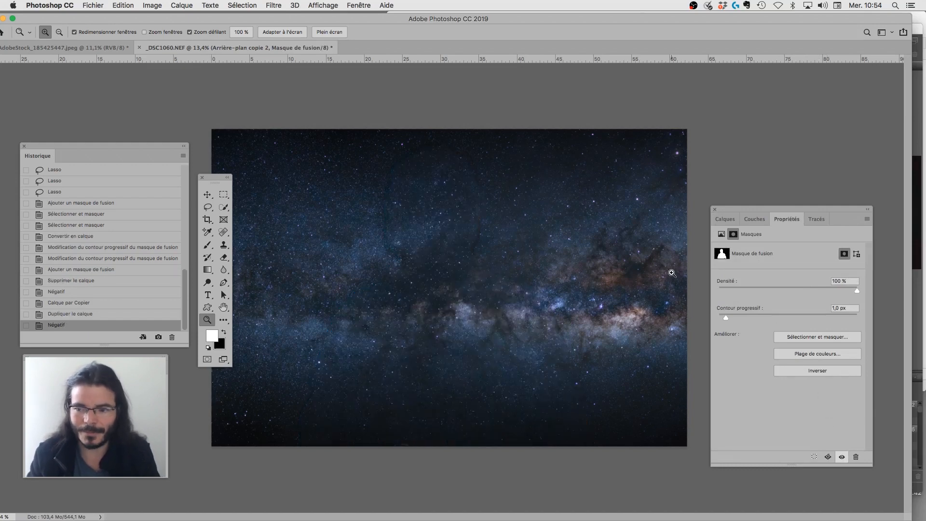
- Set the blend mode of the top starry sky copy to Couleur plus claire
click(725, 220)
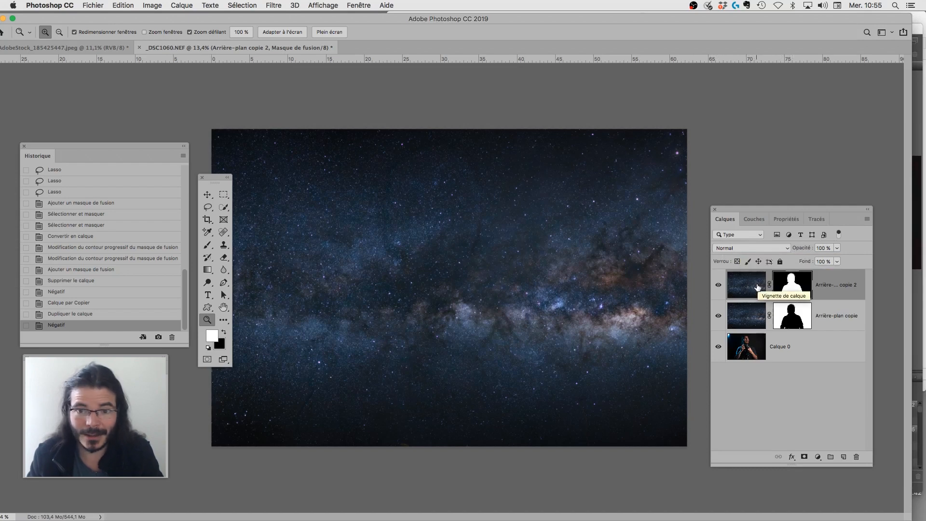
click(731, 252)
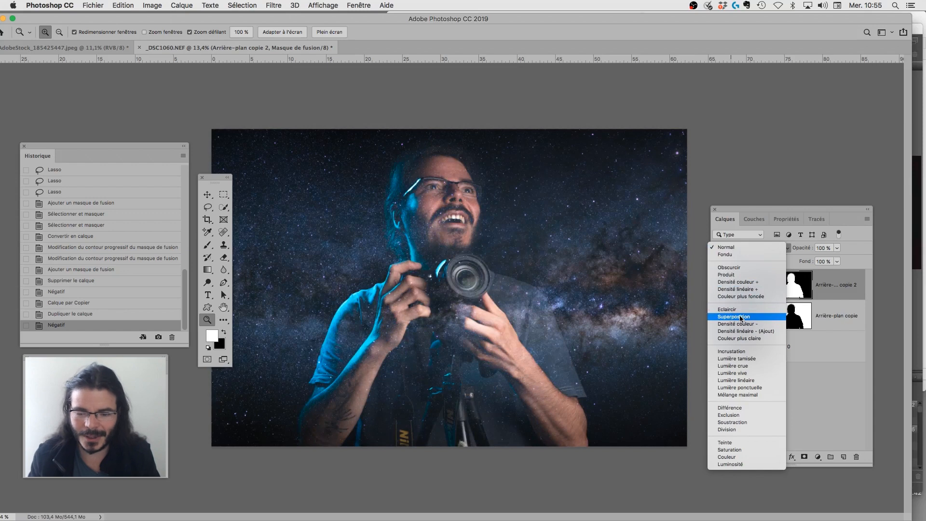
click(741, 339)
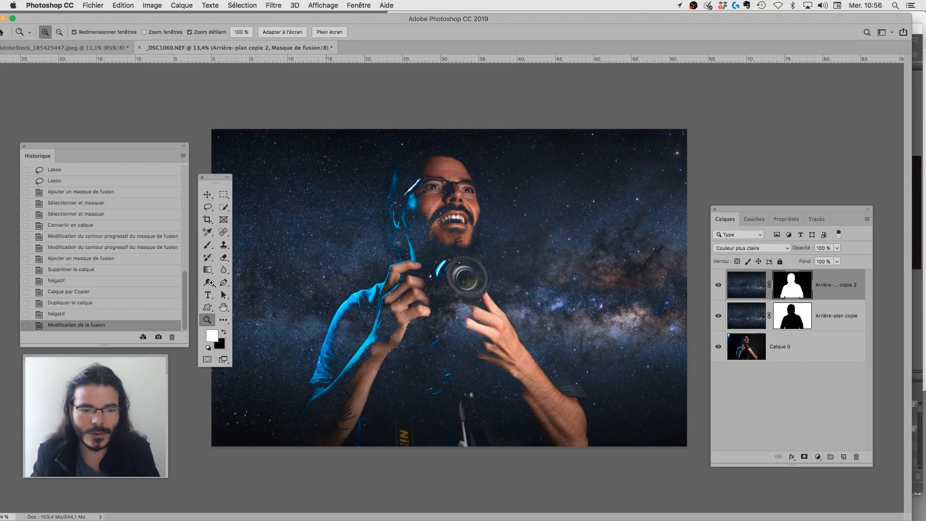
- Apply several radial black-to-transparent gradients to the top sky copy's mask, fading the stars from the subject's face, camera, torso and tripod
click(209, 269)
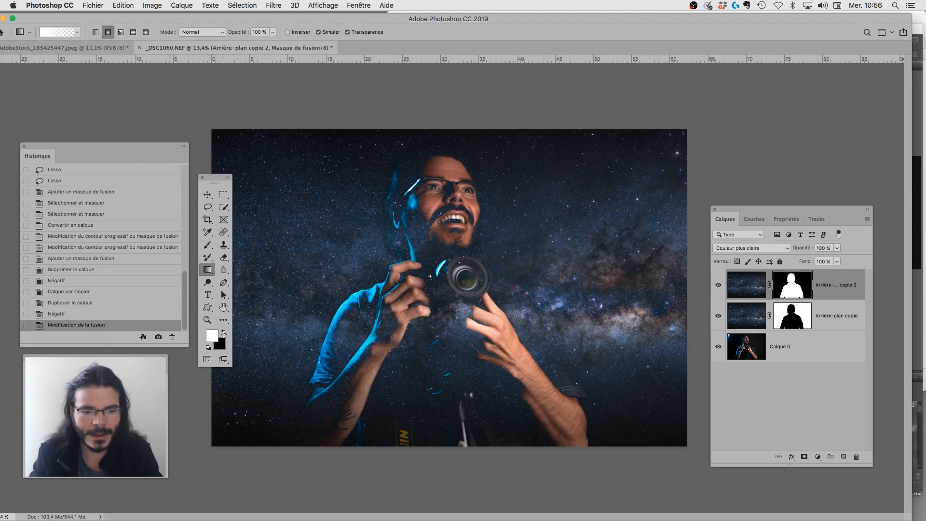
click(224, 332)
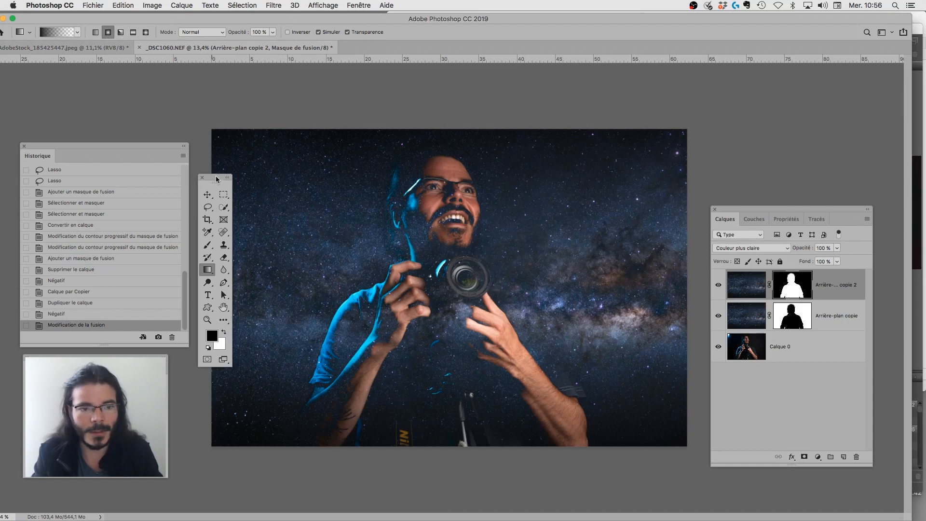
drag(203, 182, 213, 179)
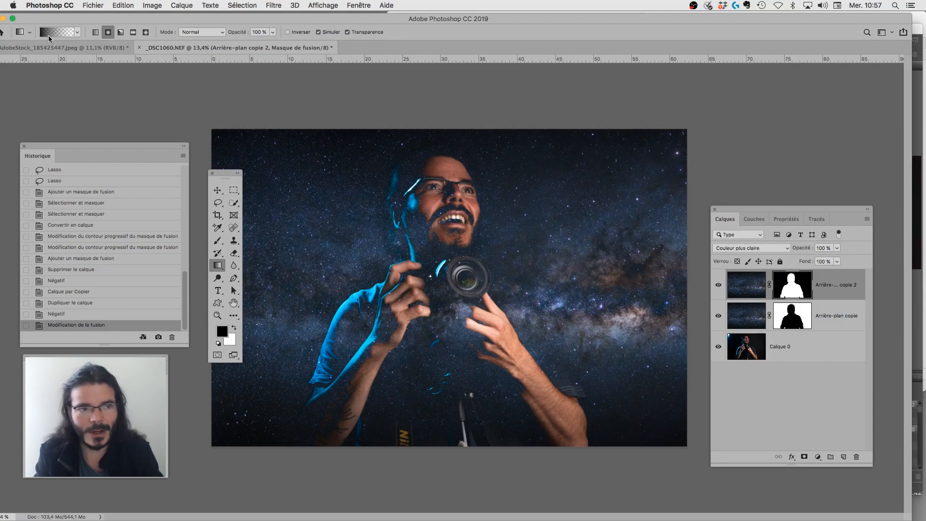
click(78, 33)
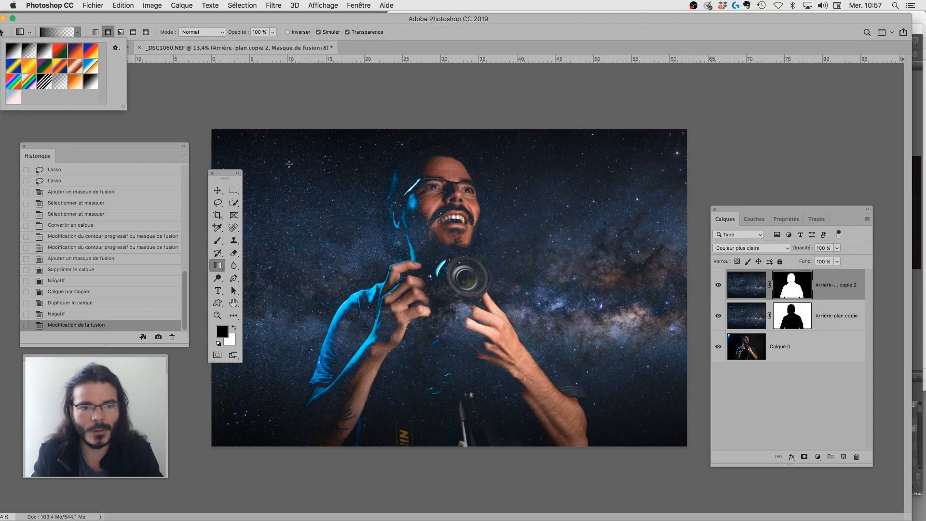
click(73, 23)
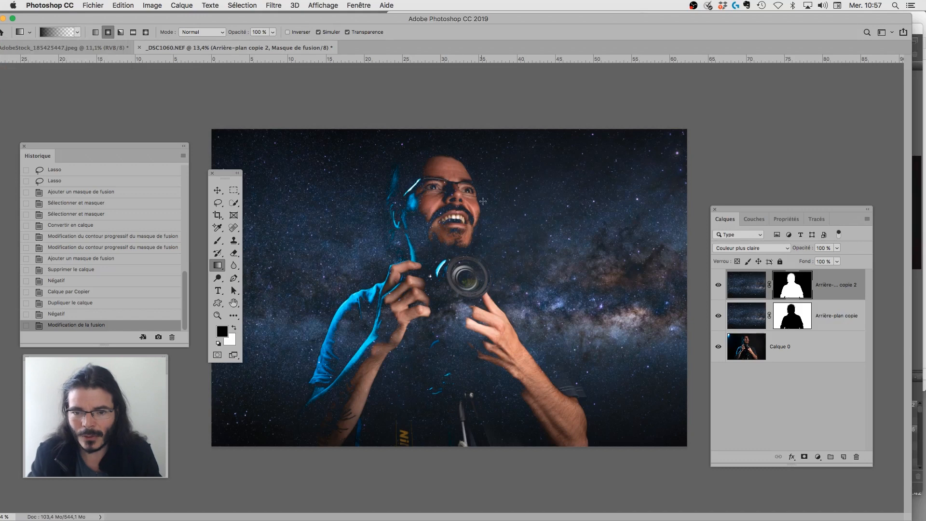
drag(481, 194, 479, 221)
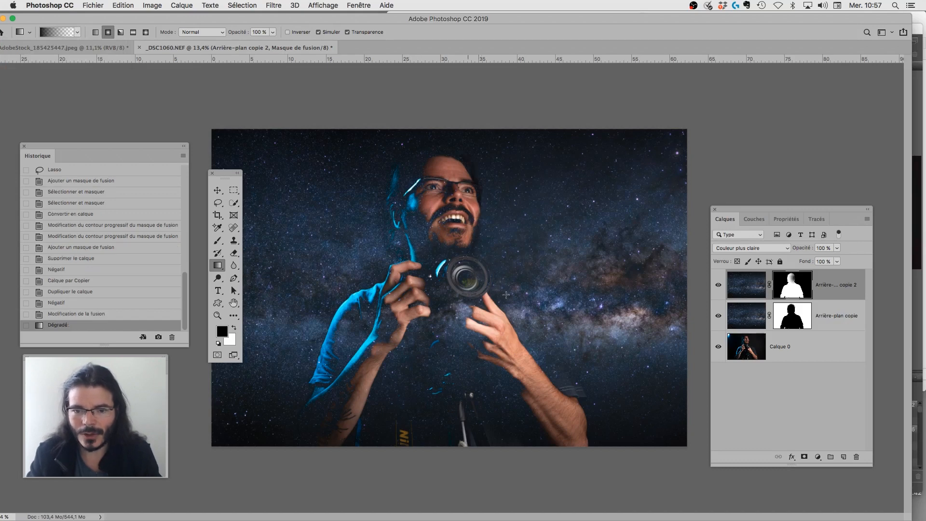
drag(483, 259, 510, 331)
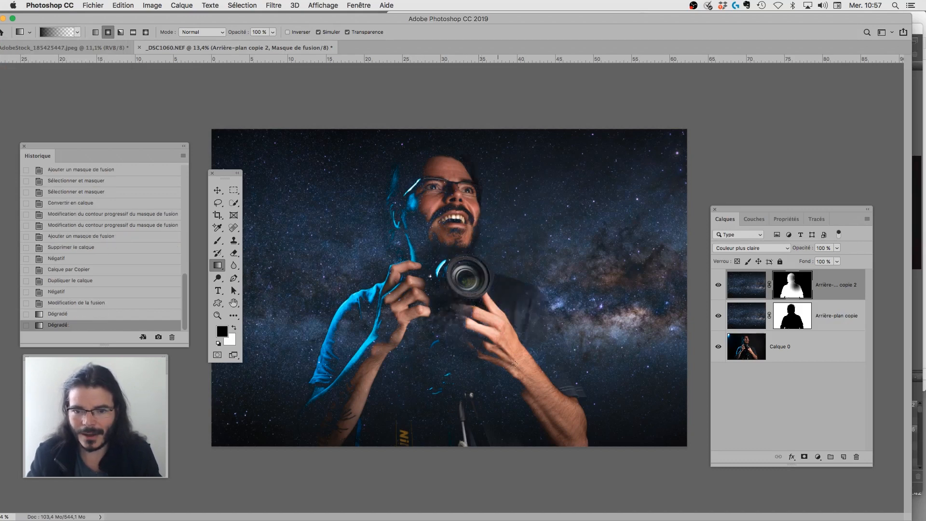
drag(462, 356, 498, 239)
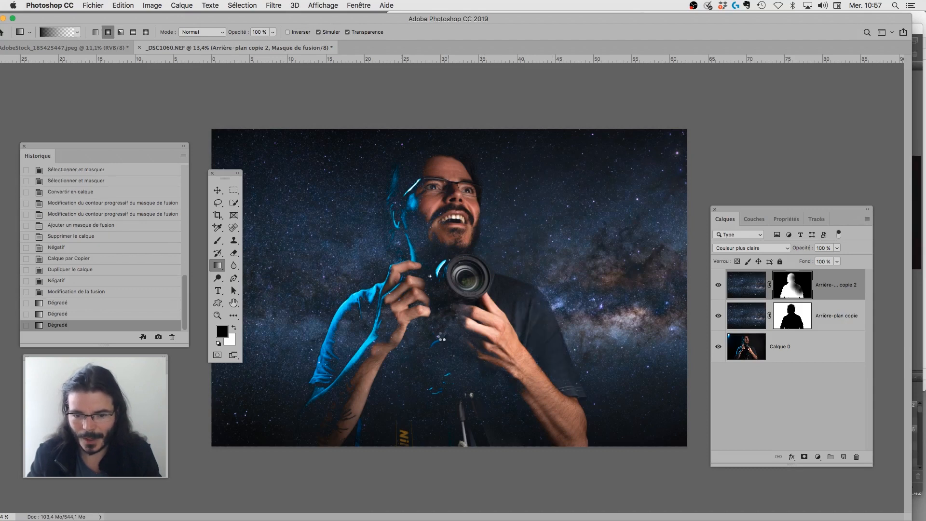
drag(441, 336, 441, 391)
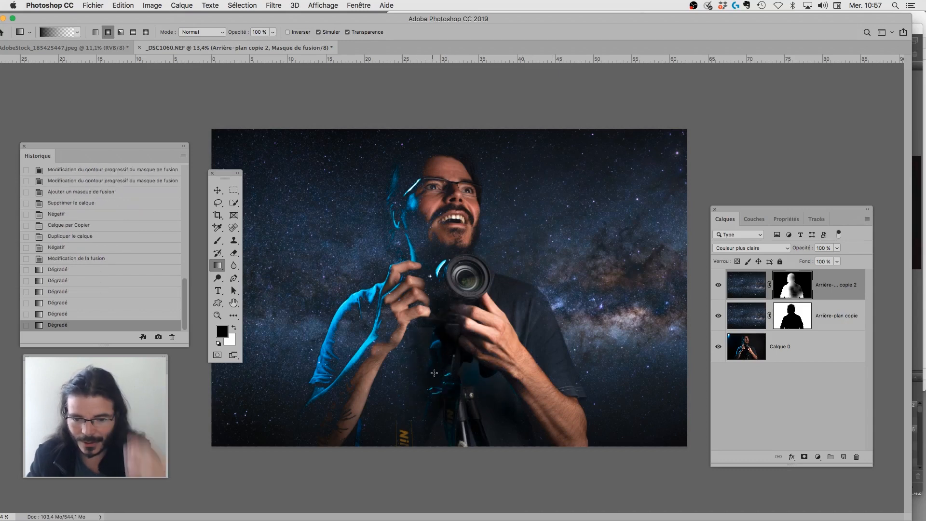
drag(412, 425, 439, 461)
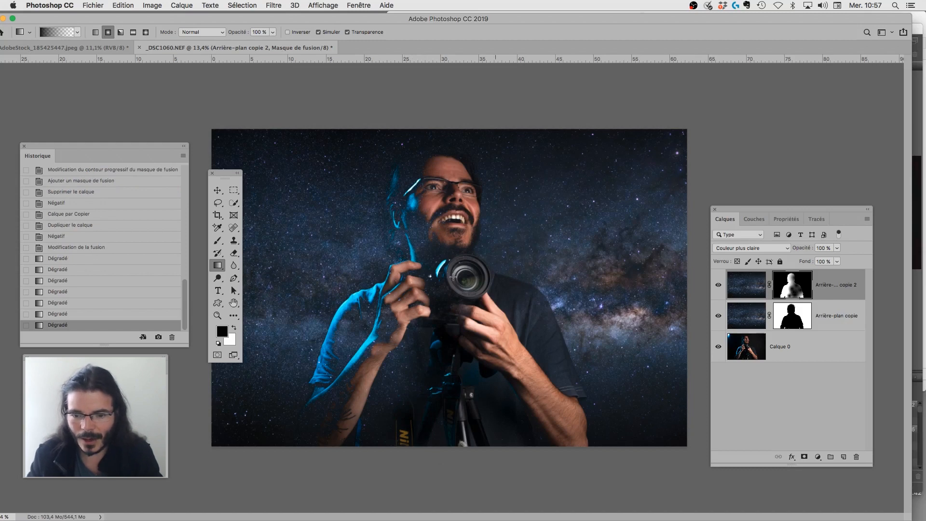
drag(455, 398, 485, 371)
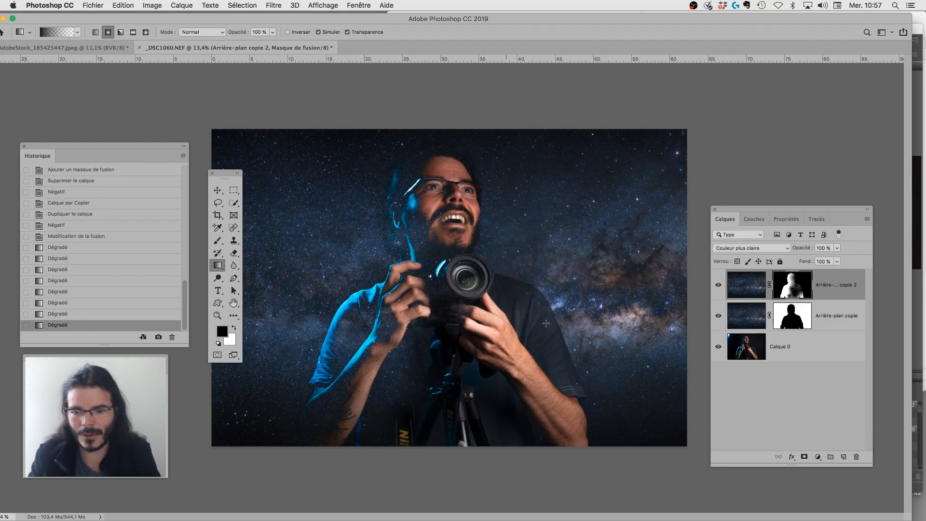
drag(551, 310, 538, 305)
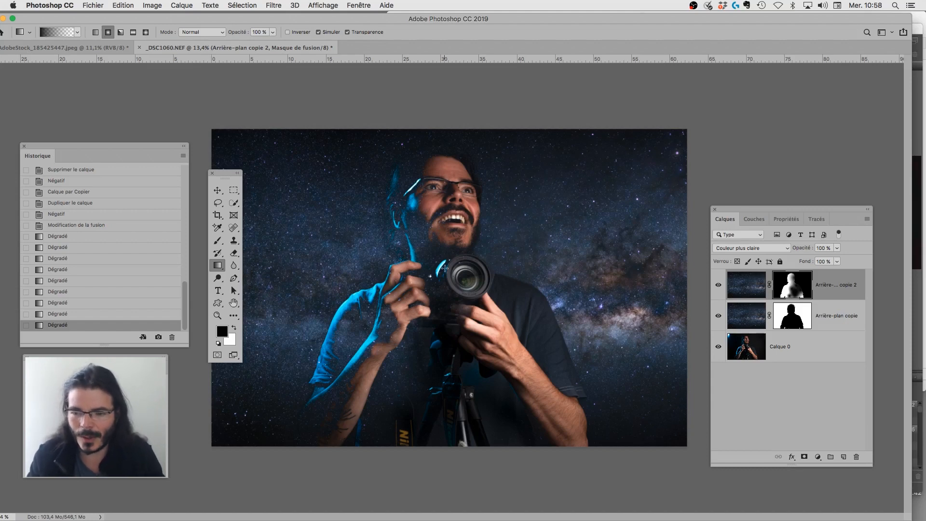
- Add a gradient map adjustment layer (Courbe de transfert de dégradé) above the top starry sky copy
click(817, 456)
mouse_move(841, 519)
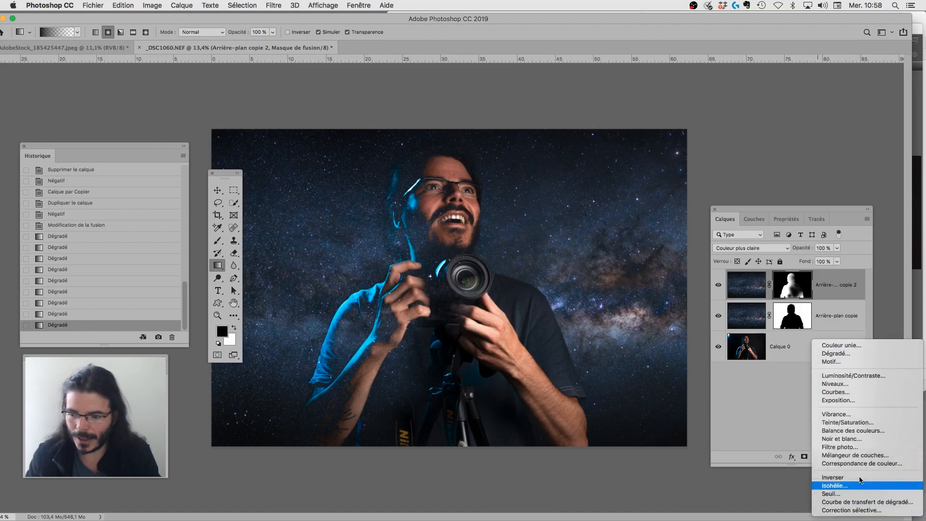
click(849, 504)
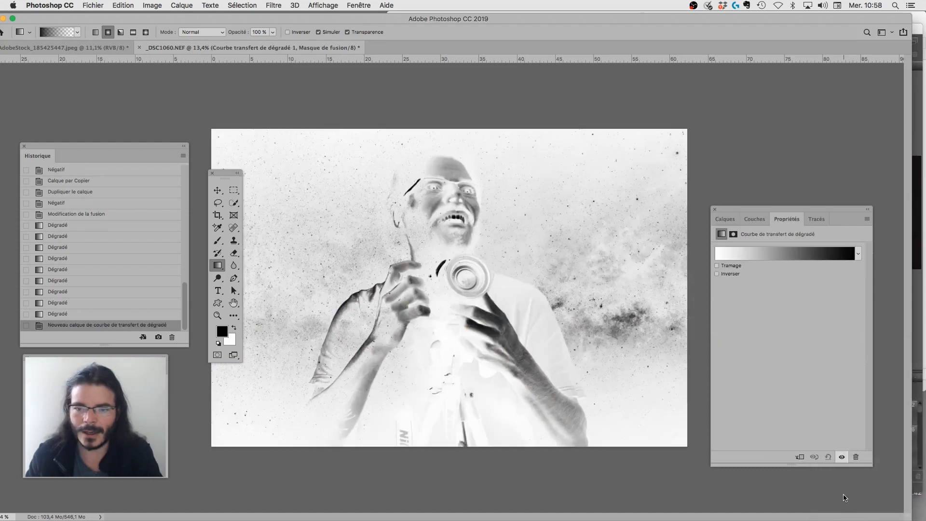
- Try reversing the gradient map's direction
click(732, 273)
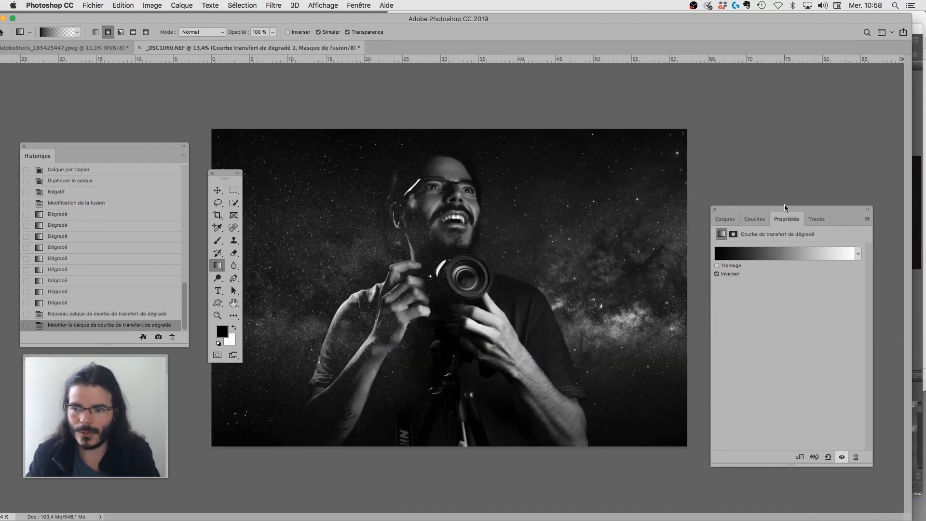
drag(784, 207, 746, 210)
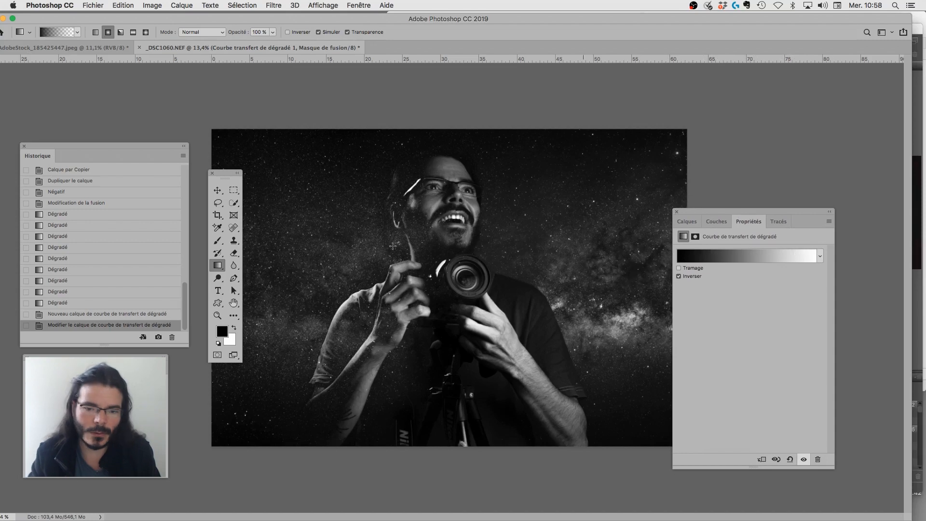
click(679, 277)
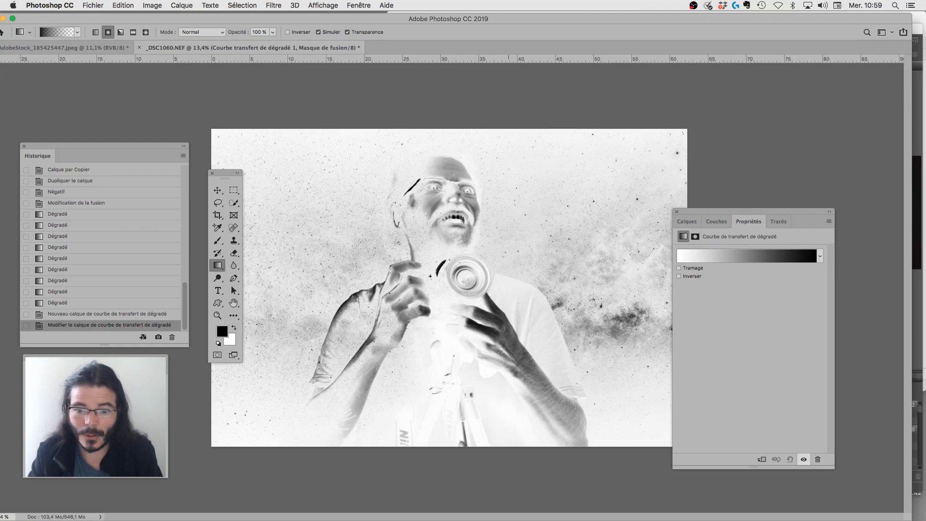
- Compare the composite with and without the gradient map layer
click(685, 222)
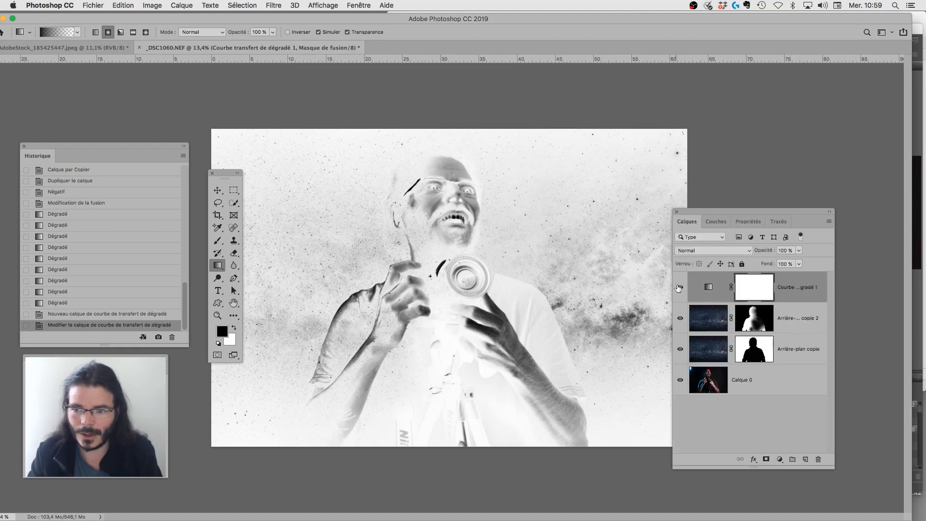
click(680, 288)
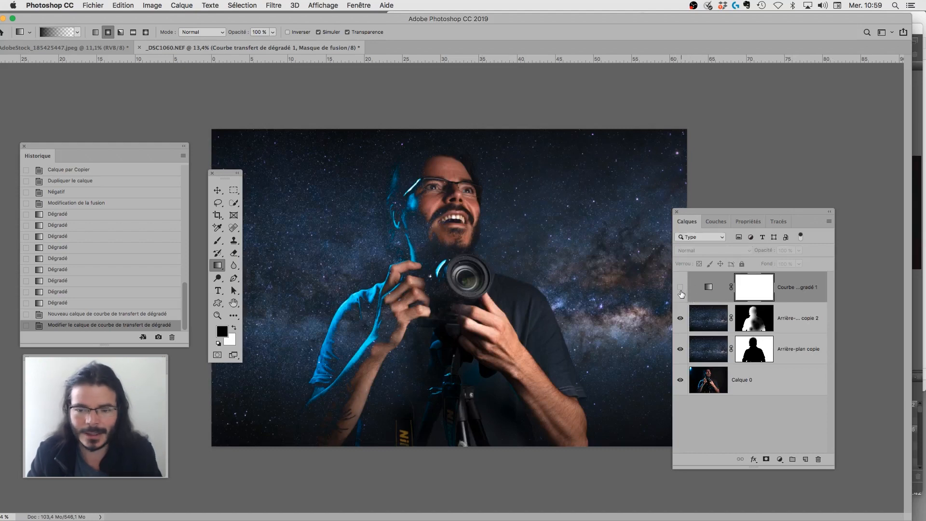
click(681, 291)
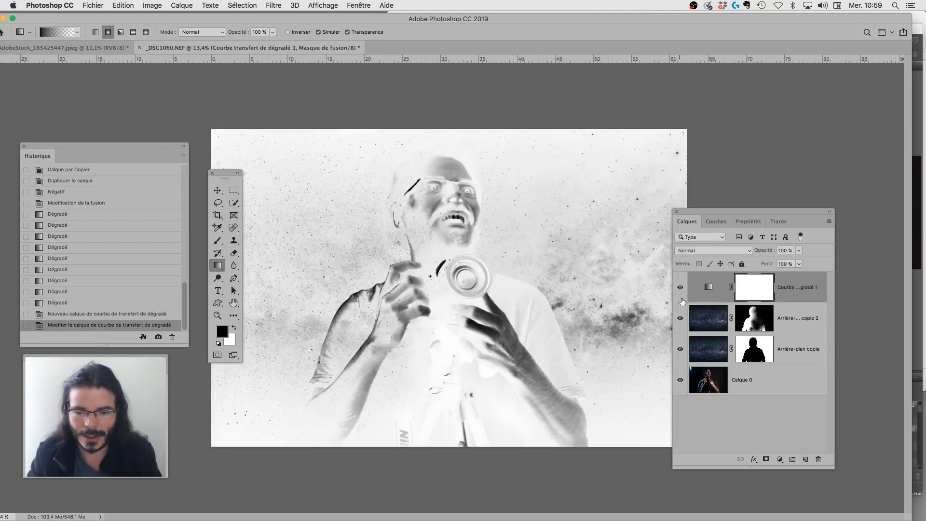
- Edit the gradient map's gradient and set its starting colour stop to a bright blue (#5d84f3)
click(708, 289)
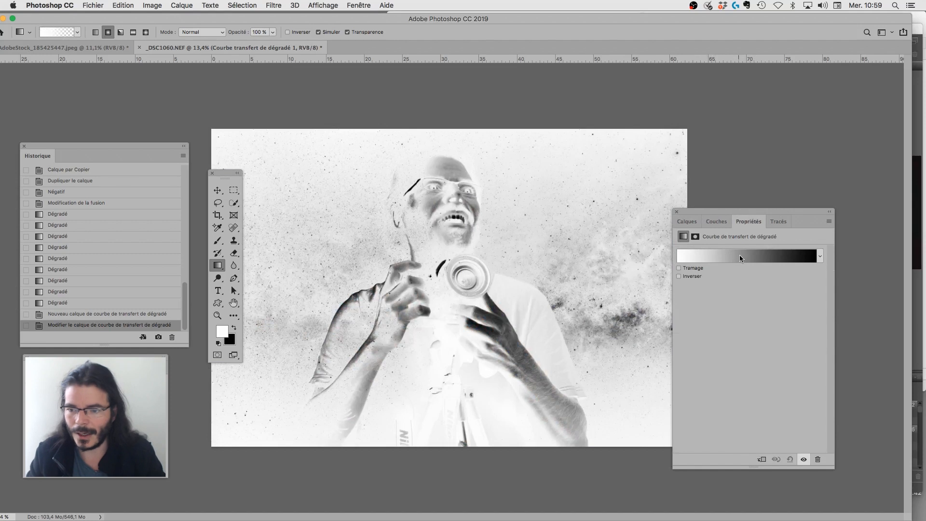
click(739, 255)
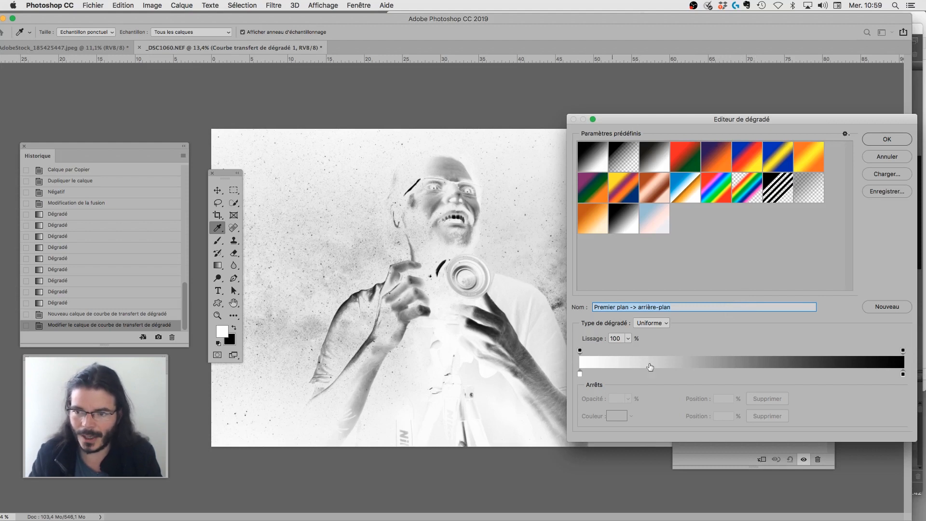
click(580, 373)
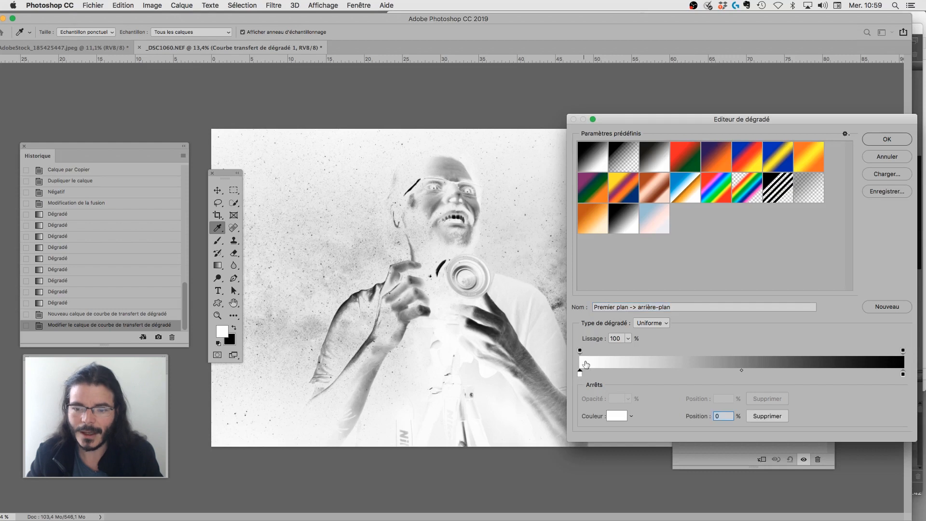
click(902, 375)
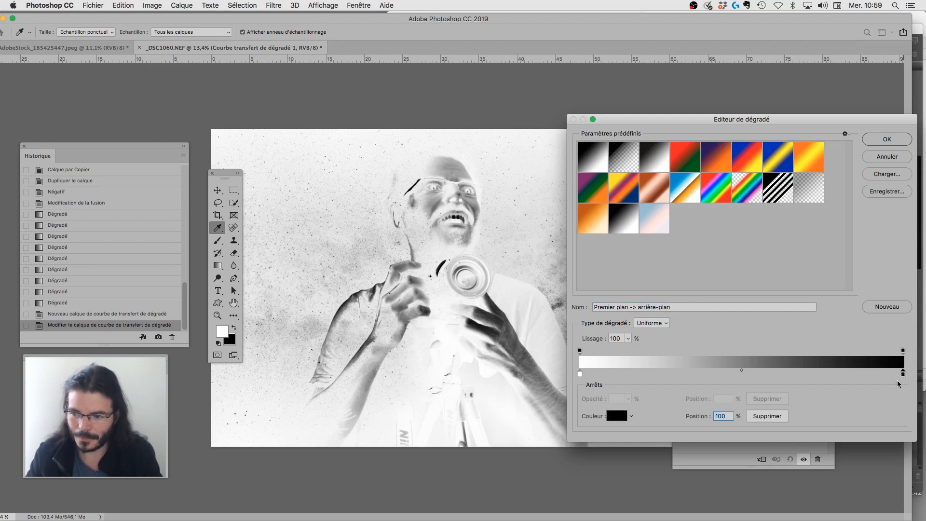
click(580, 374)
click(580, 352)
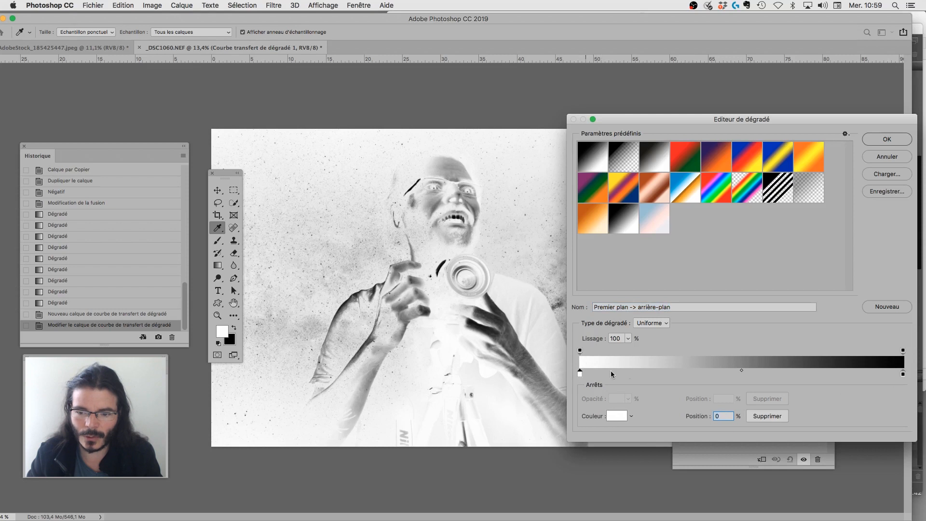
click(580, 374)
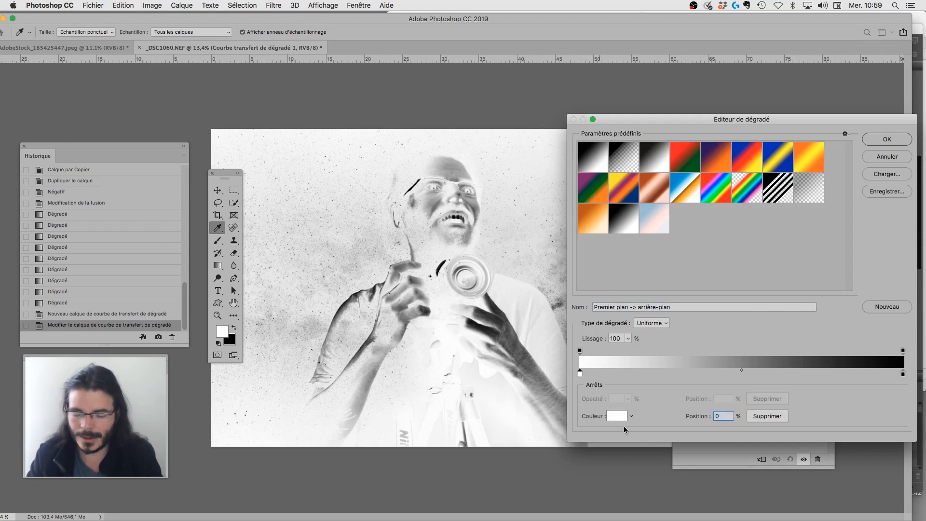
click(615, 417)
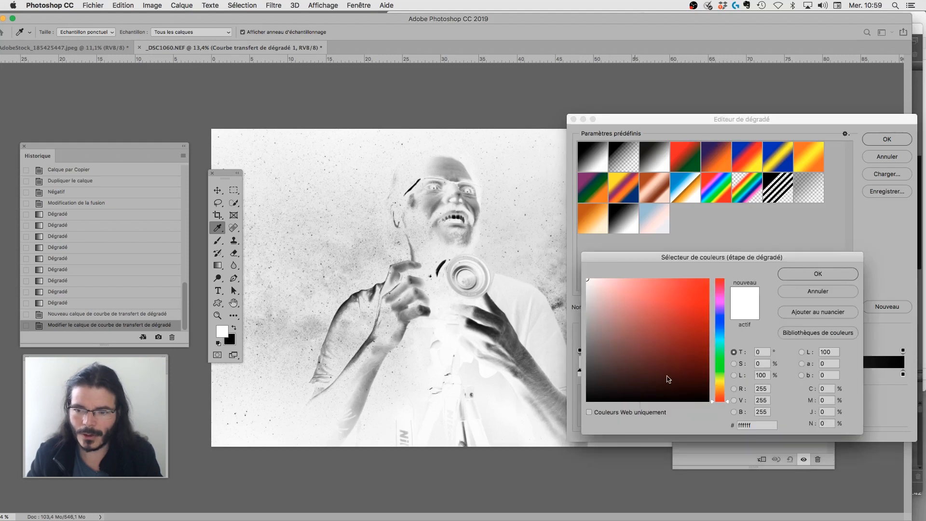
click(721, 325)
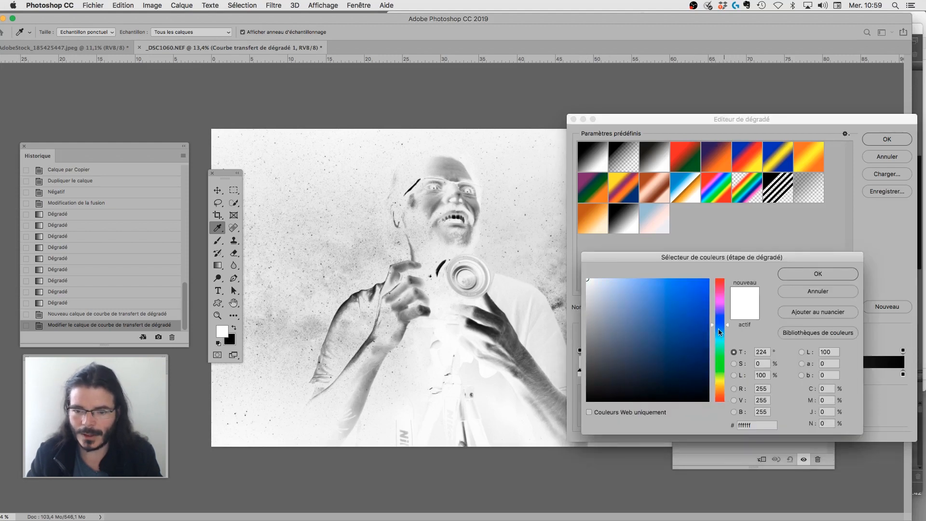
click(701, 325)
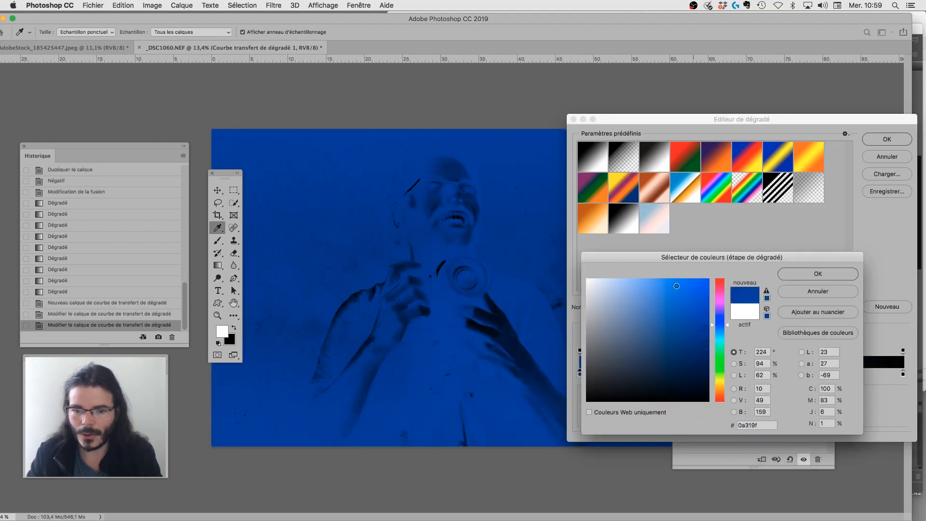
click(671, 280)
click(662, 284)
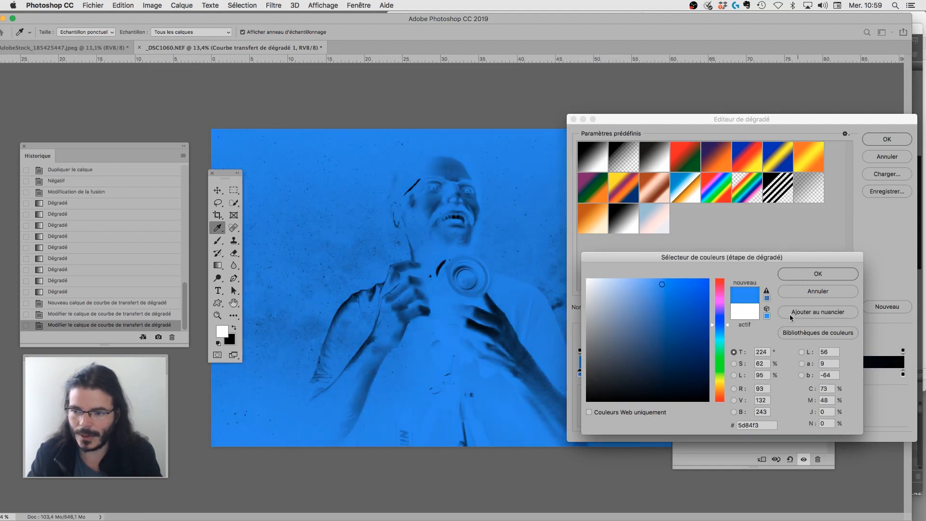
key(Return)
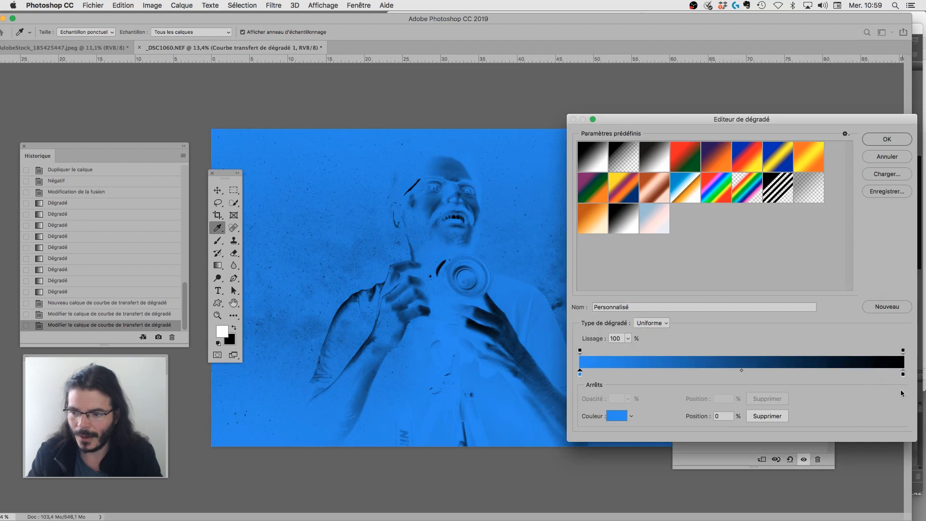
- Set the gradient's ending colour stop to a pale warm yellow (#ffe88e)
click(903, 374)
click(617, 415)
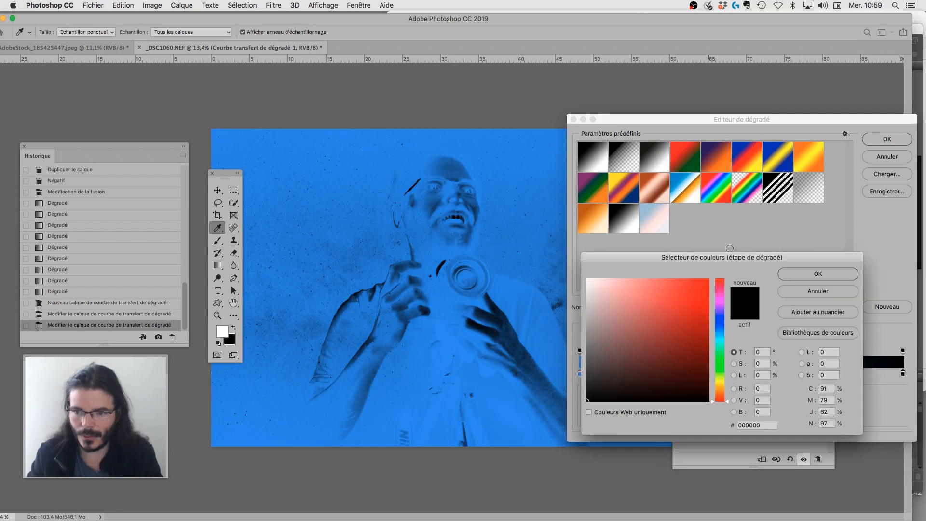
click(722, 384)
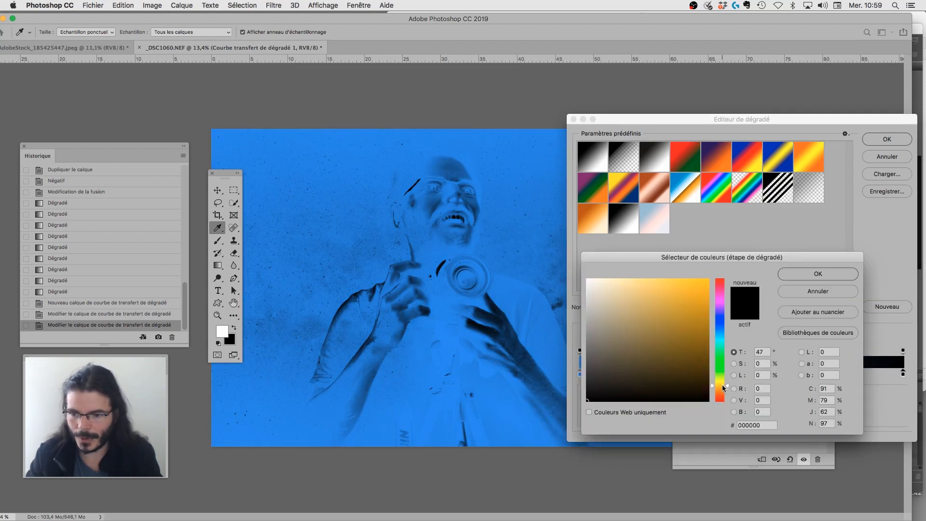
drag(722, 385, 726, 384)
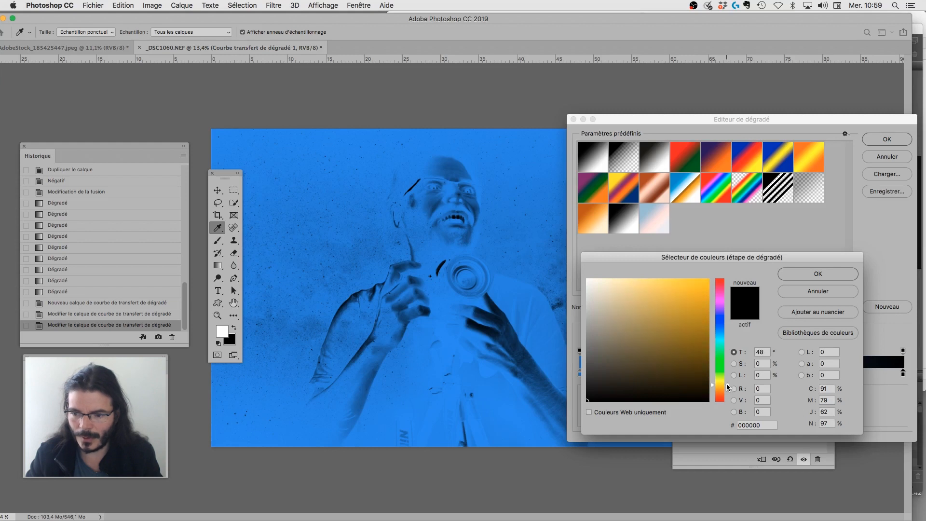
mouse_move(641, 292)
mouse_down()
mouse_move(641, 279)
mouse_move(651, 279)
mouse_move(618, 282)
mouse_move(640, 278)
mouse_up()
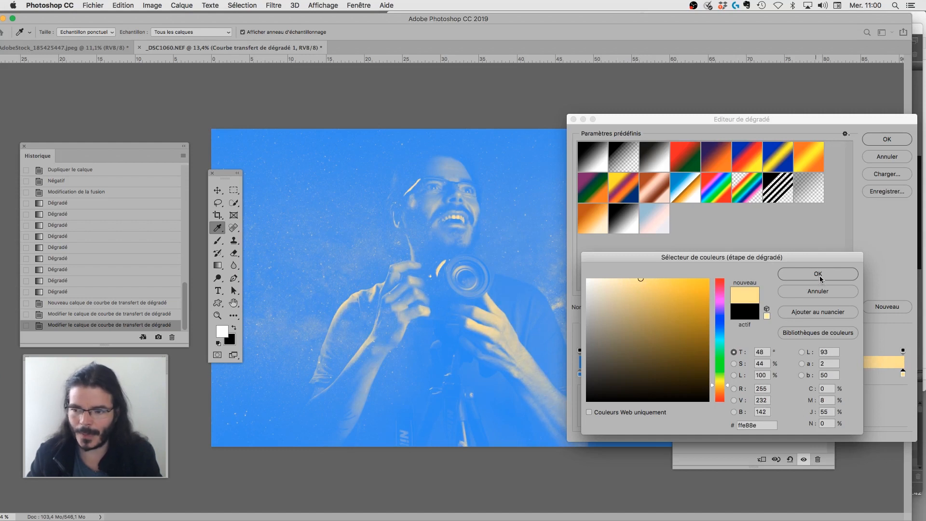
click(818, 273)
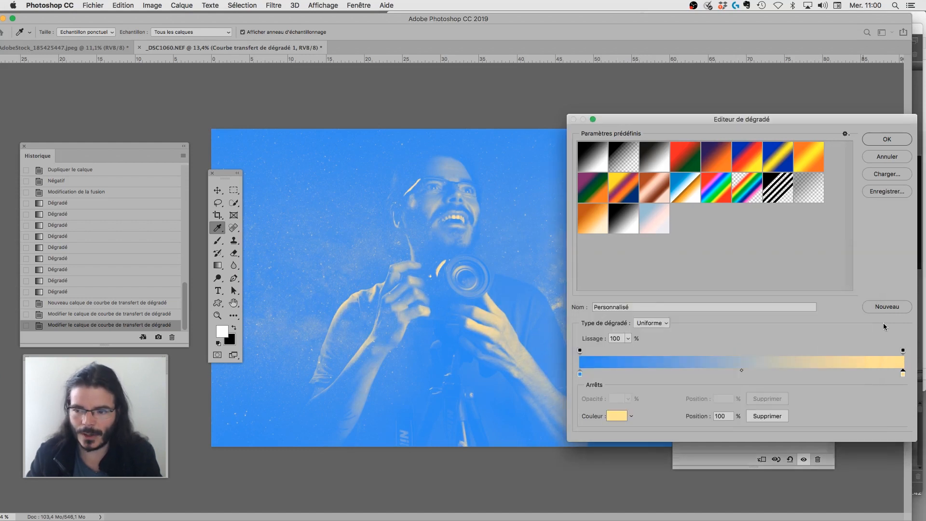
- Change the gradient's blue starting stop to a more saturated blue (#2e5de3) and accept the gradient
click(579, 373)
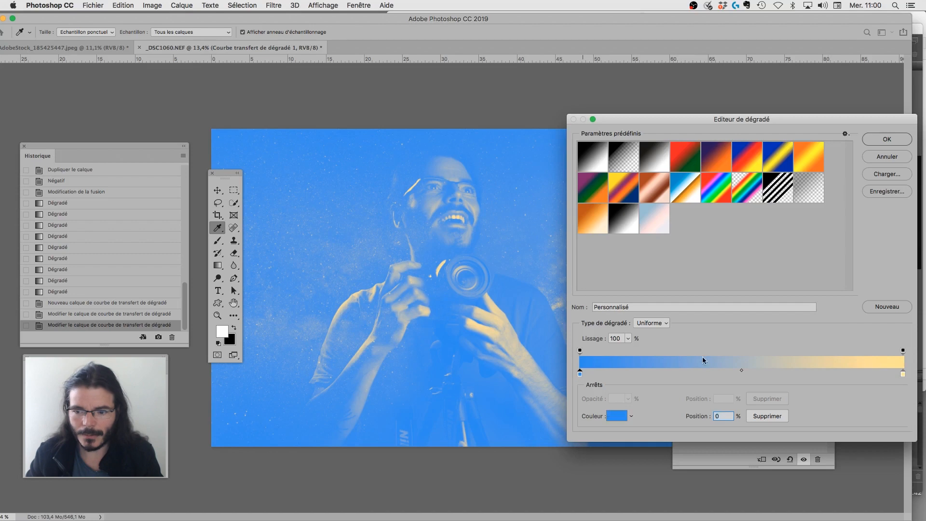
click(617, 416)
click(687, 292)
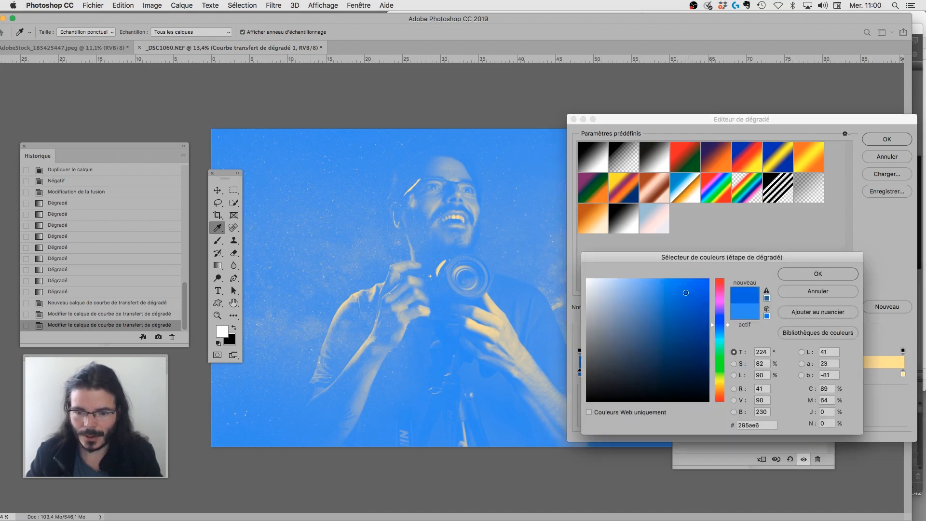
click(827, 274)
key(Return)
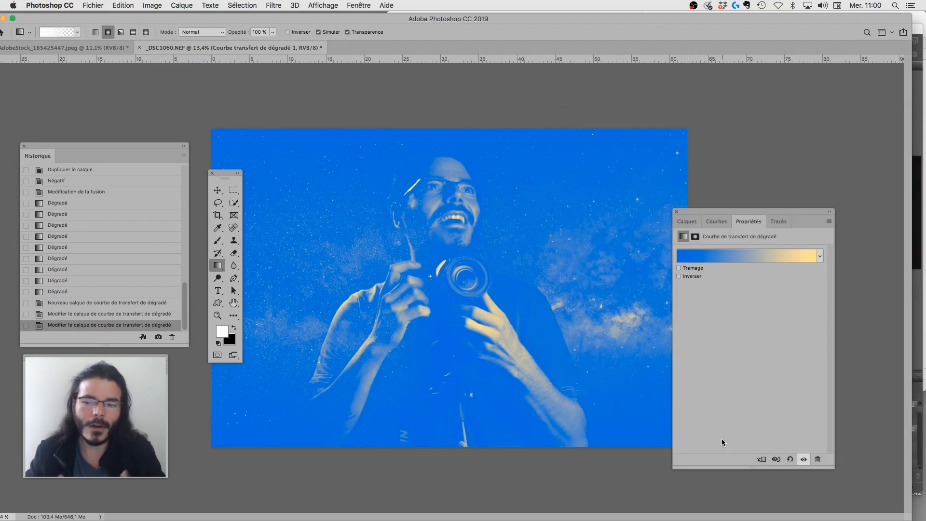
- Set the gradient map layer's blend mode to Lumière tamisée and compare the composite with and without it
click(687, 222)
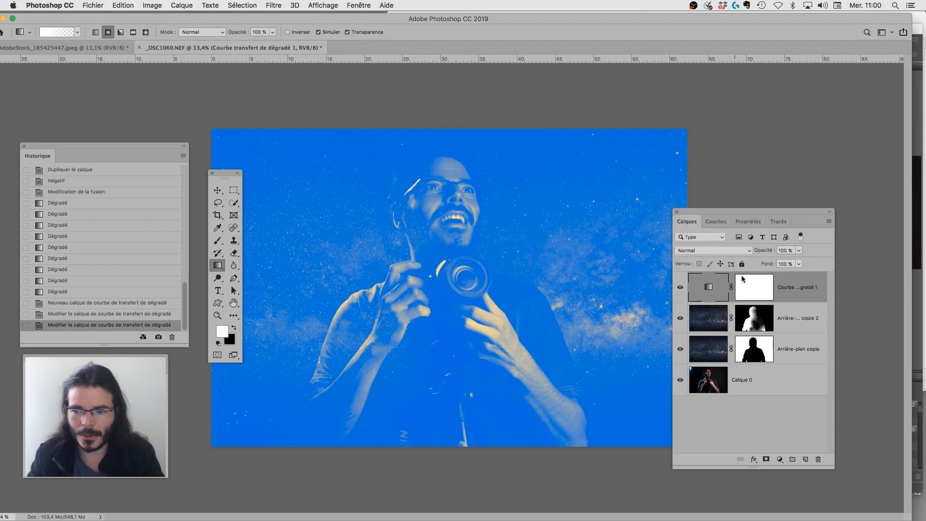
click(701, 249)
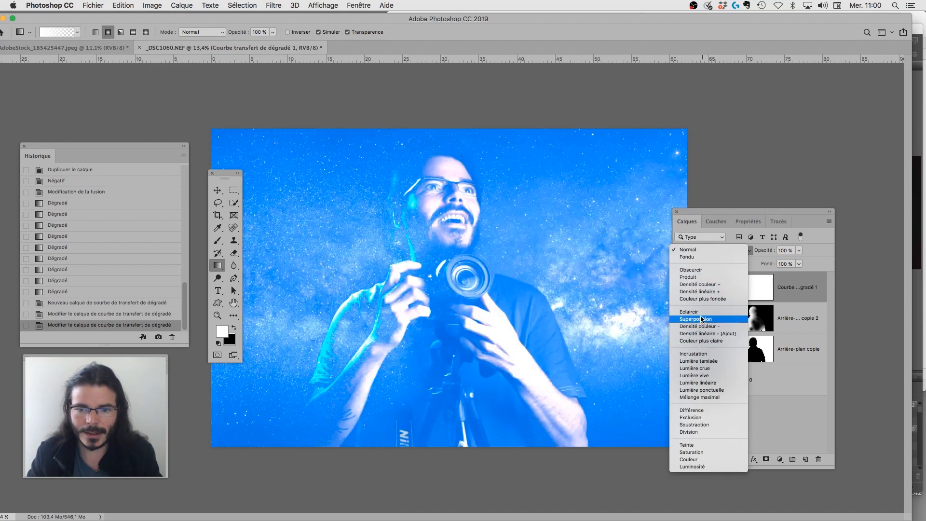
click(699, 361)
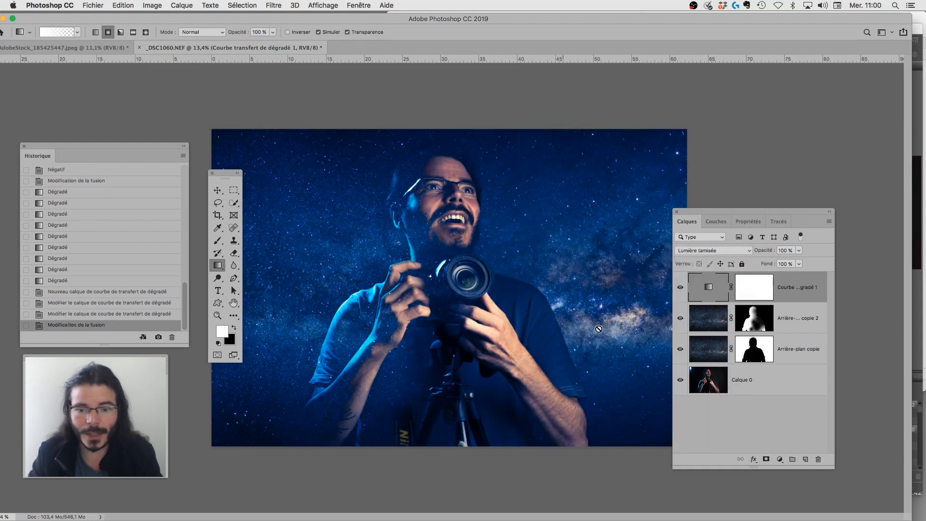
click(680, 288)
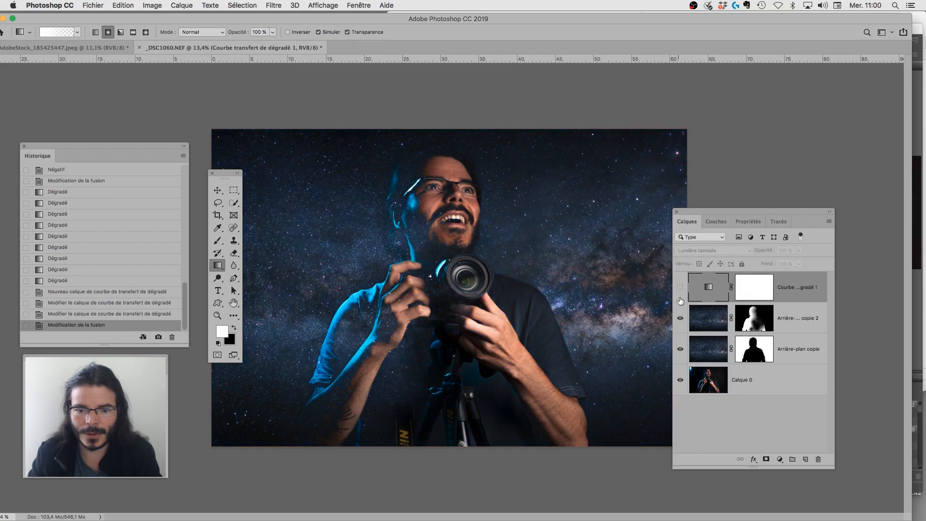
click(680, 288)
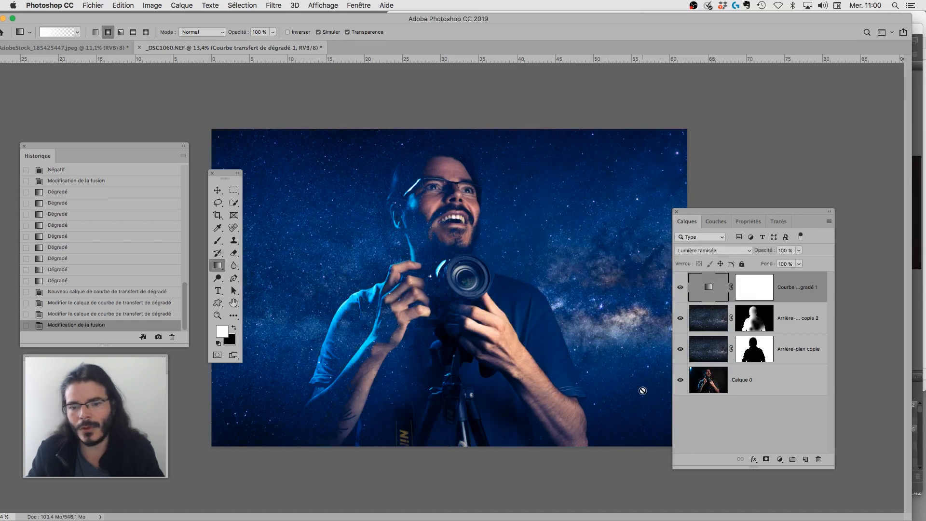
- Reopen the gradient map's gradient and adjust its yellow ending stop to a lighter yellow (#fdf19d)
double_click(708, 288)
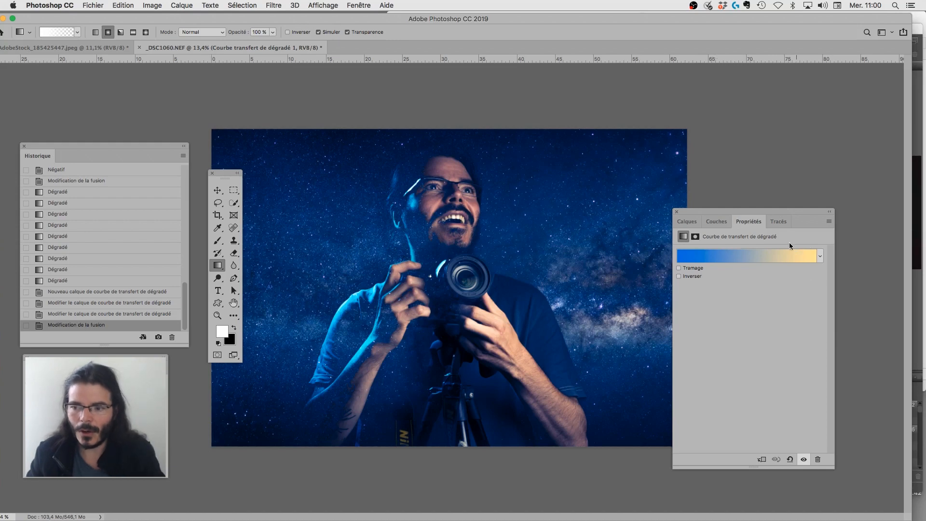
click(796, 255)
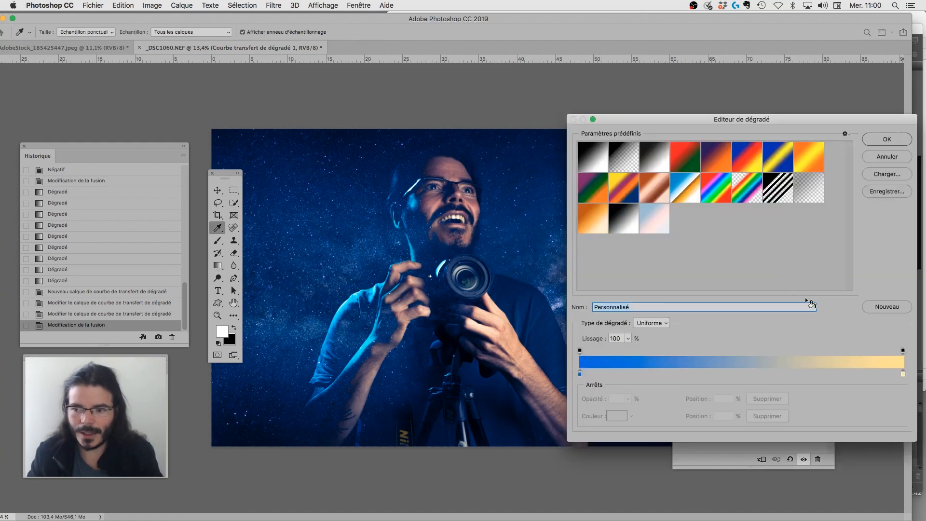
click(903, 374)
double_click(902, 375)
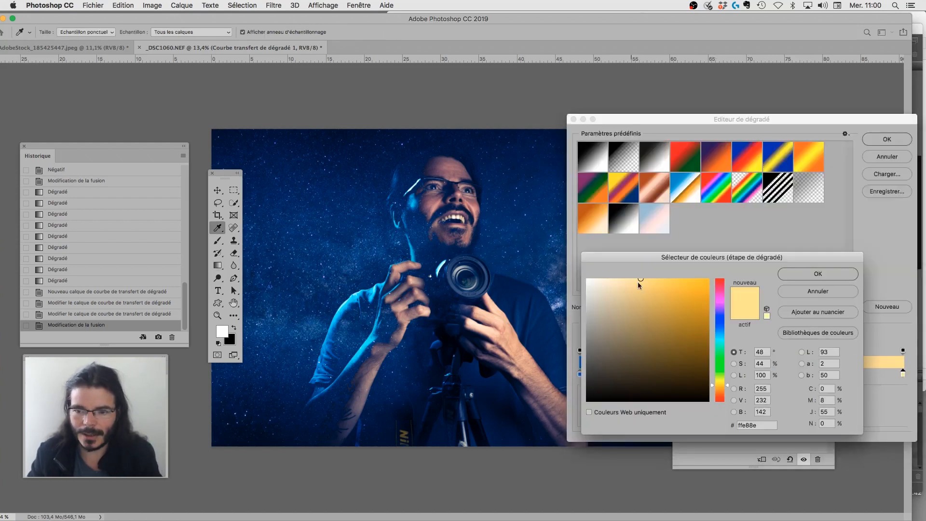
click(615, 278)
drag(625, 280, 689, 283)
drag(664, 279, 652, 279)
drag(728, 389, 729, 384)
drag(642, 280, 633, 279)
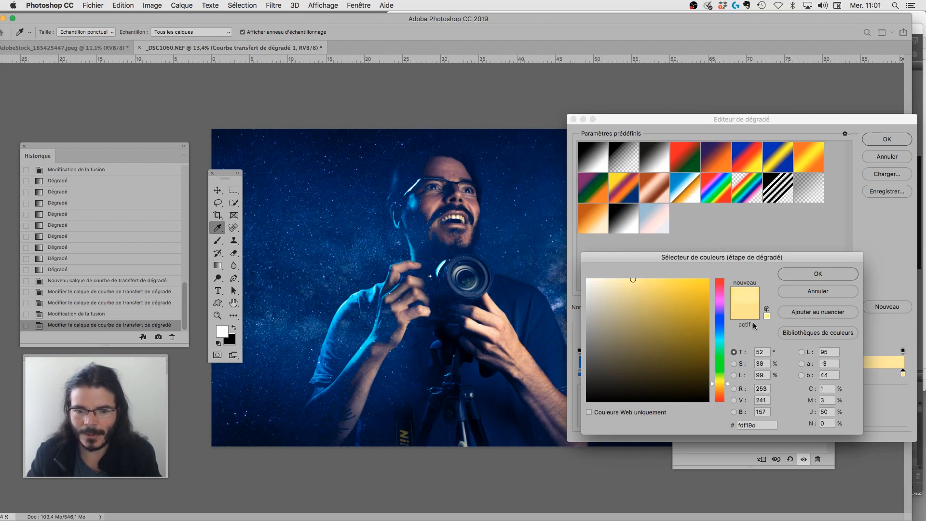
click(800, 277)
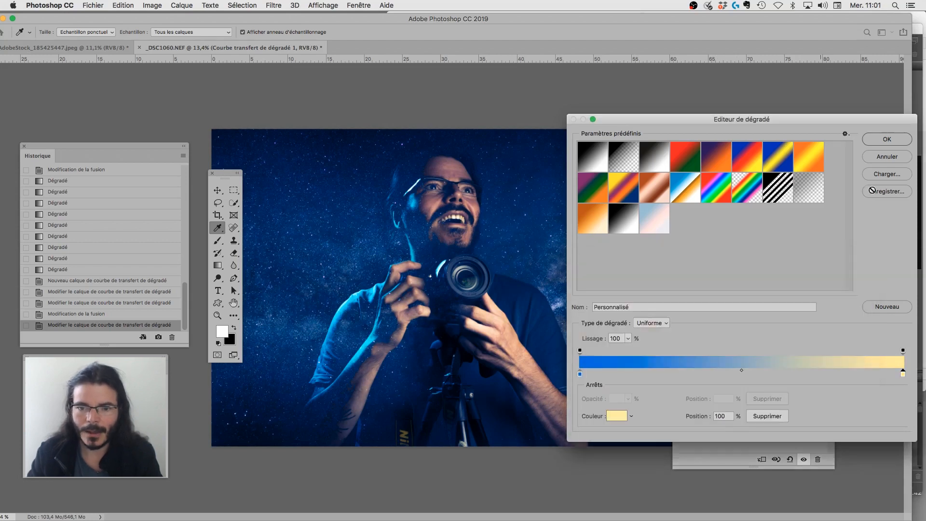
- Lighten the gradient's blue starting stop to #577fef, accept the gradient and return to the layer list
click(580, 374)
click(616, 416)
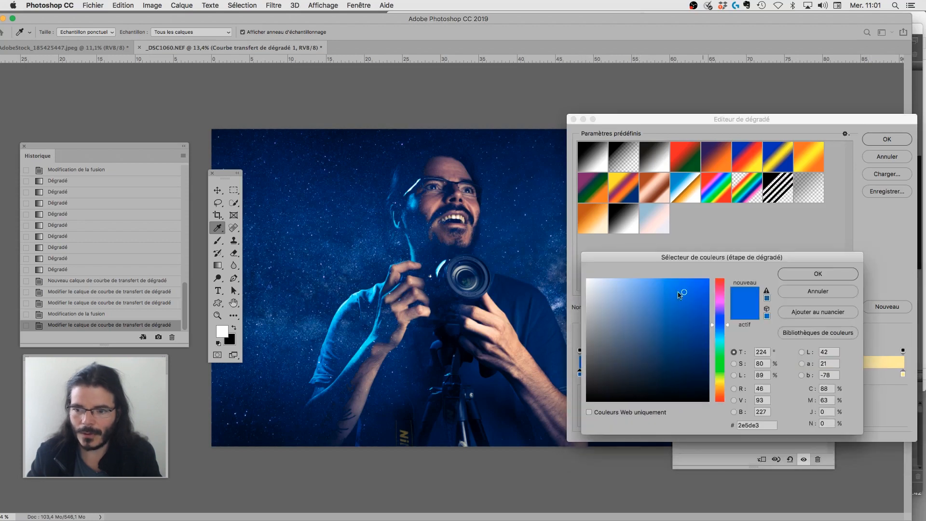
click(659, 286)
drag(660, 287, 664, 286)
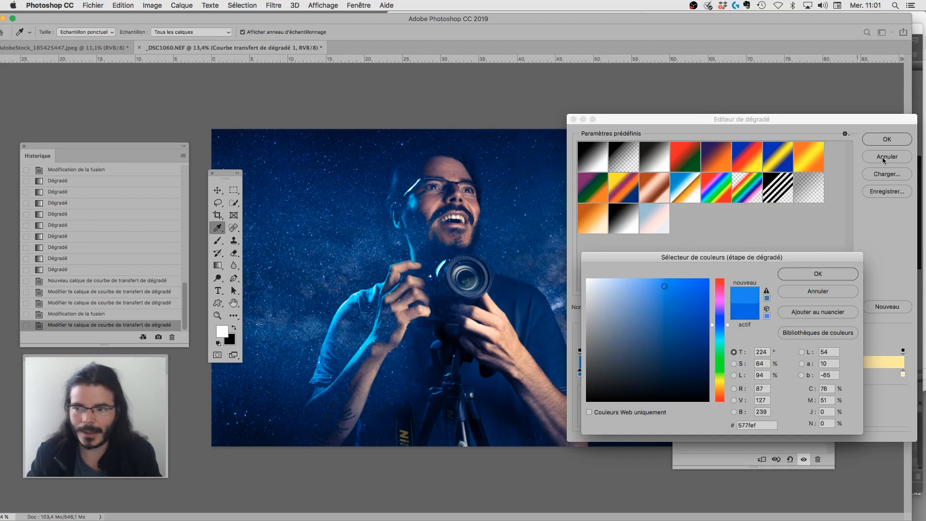
key(Return)
key(Return)
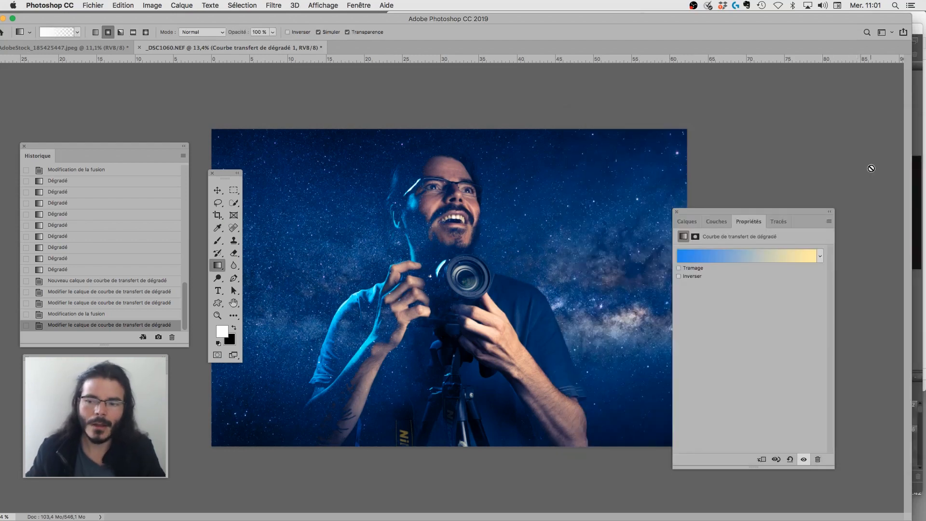
click(688, 223)
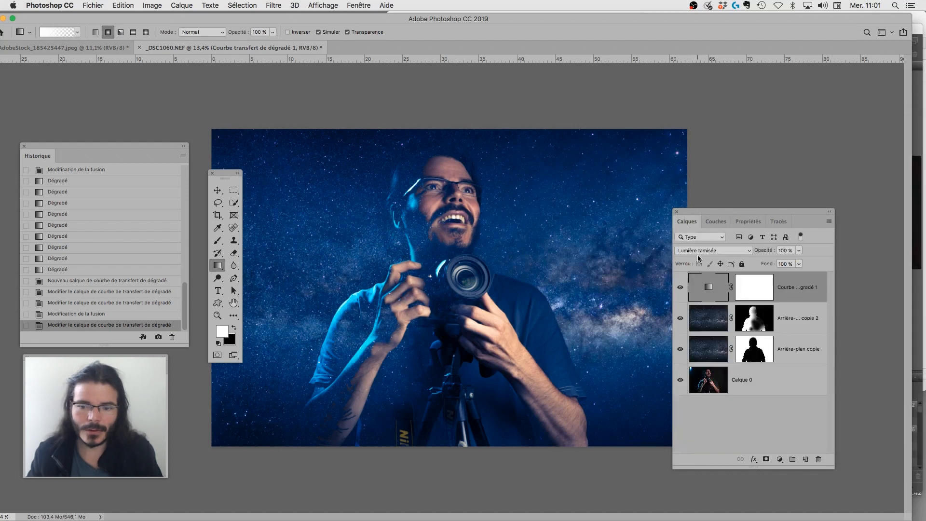